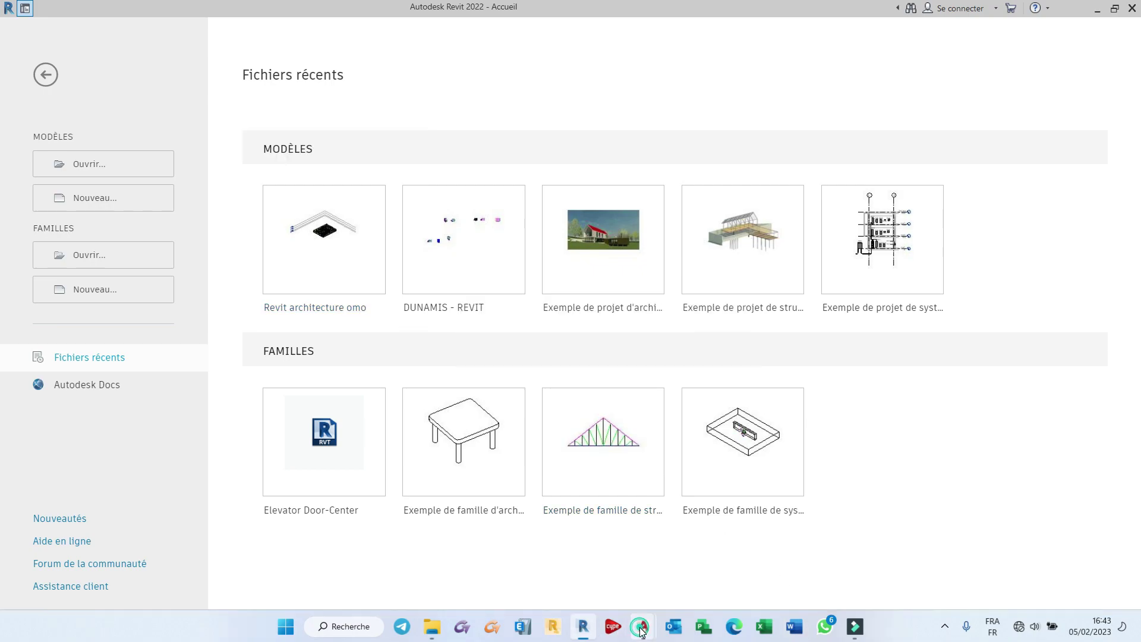
# Step: Switch to AutoCAD and examine the villa's ground-floor plan, including its rooms, staircase, entrance and surrounding plot
pyautogui.moveTo(643, 629)
pyautogui.click(703, 553)
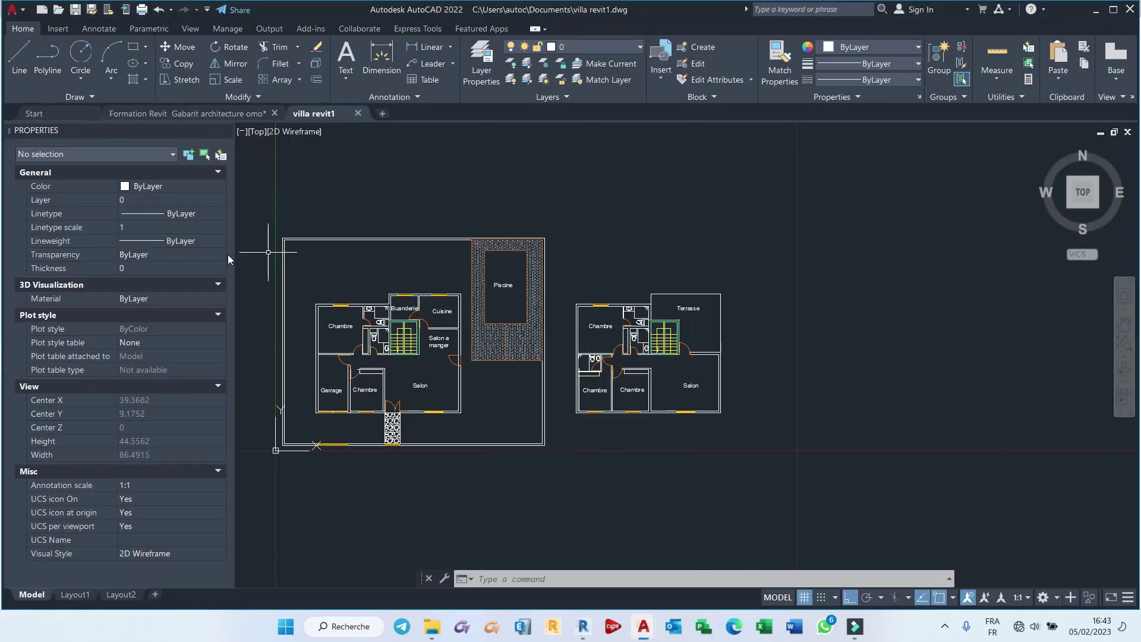
pyautogui.scroll(4, 261, 285)
pyautogui.scroll(-5, 297, 304)
pyautogui.scroll(4, 311, 302)
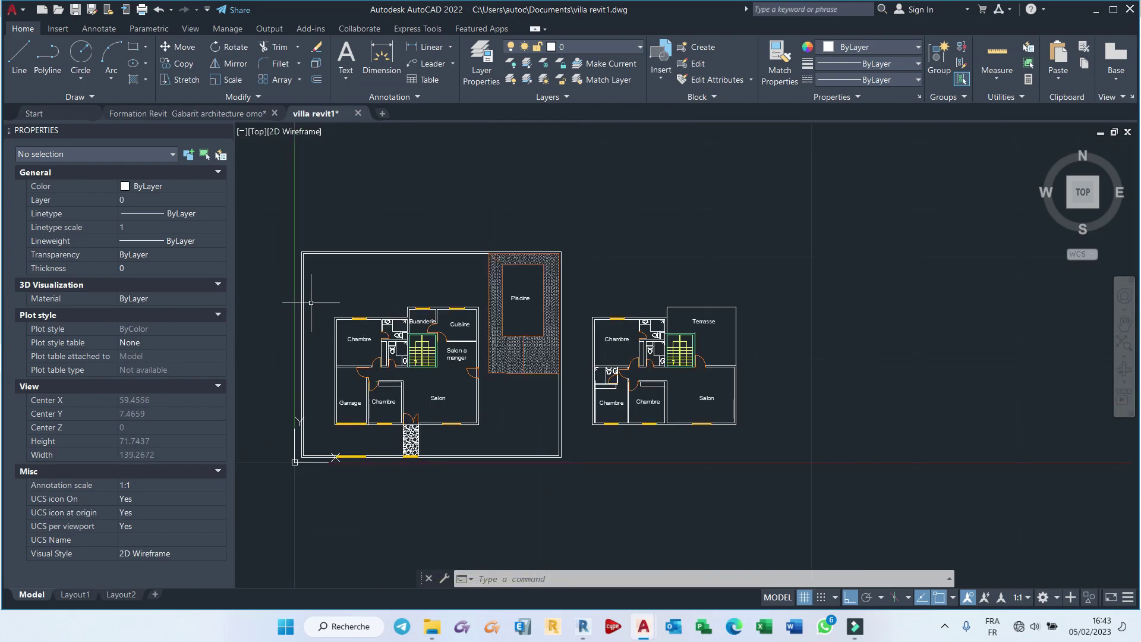
pyautogui.scroll(-5, 463, 334)
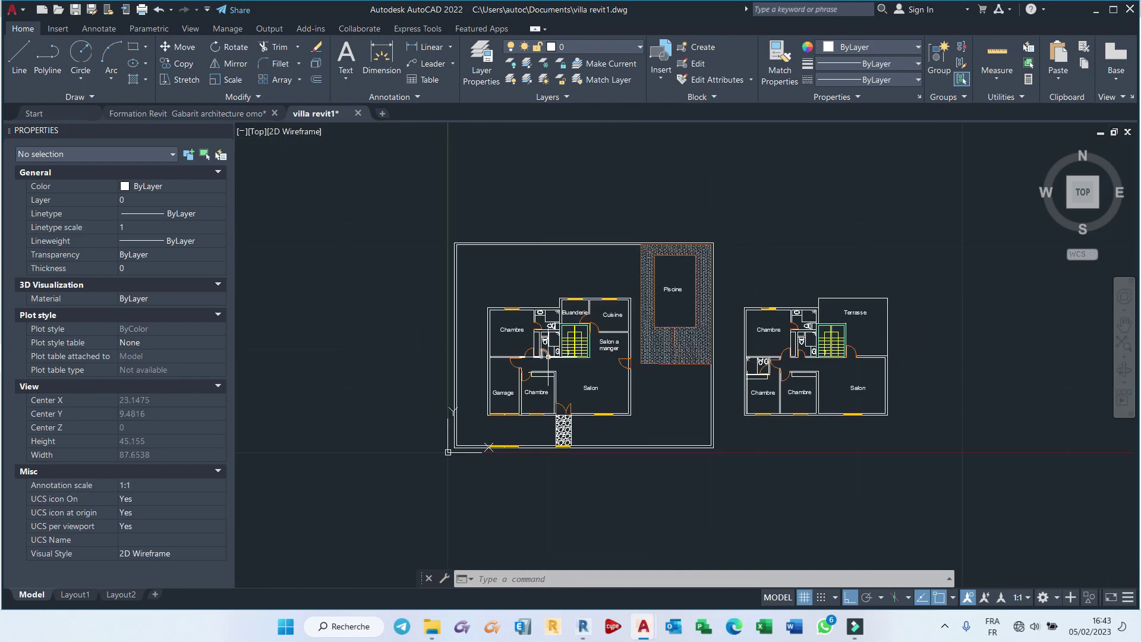
pyautogui.scroll(4, 460, 335)
pyautogui.scroll(-3, 457, 338)
pyautogui.scroll(4, 807, 326)
pyautogui.scroll(-4, 773, 316)
pyautogui.scroll(-2, 858, 297)
pyautogui.scroll(6, 500, 313)
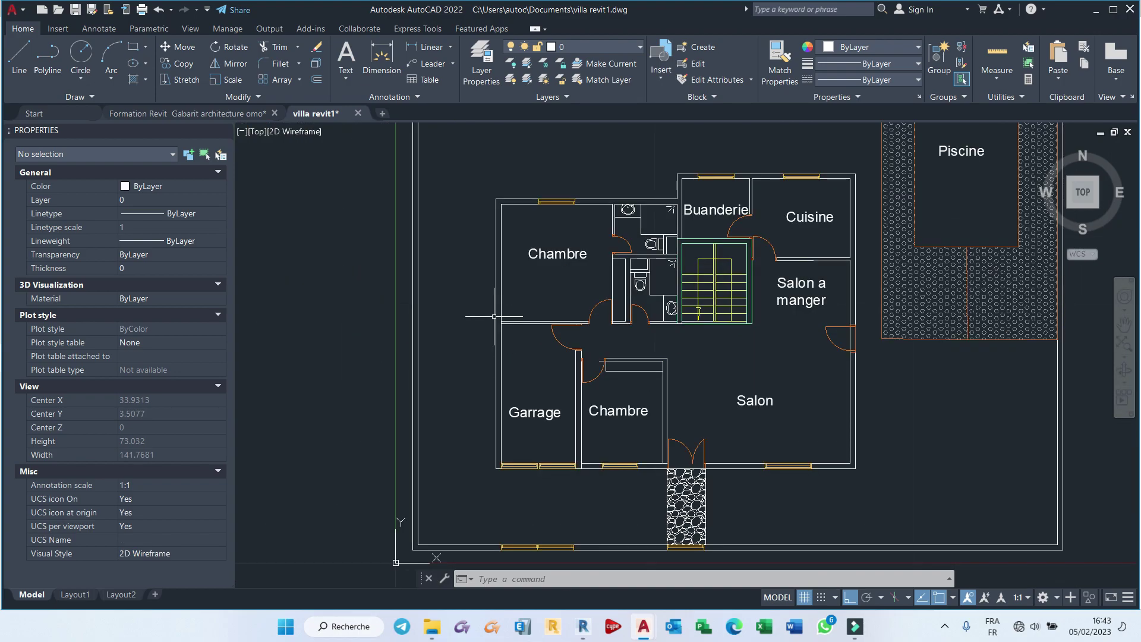
pyautogui.scroll(2, 820, 274)
pyautogui.scroll(-2, 731, 288)
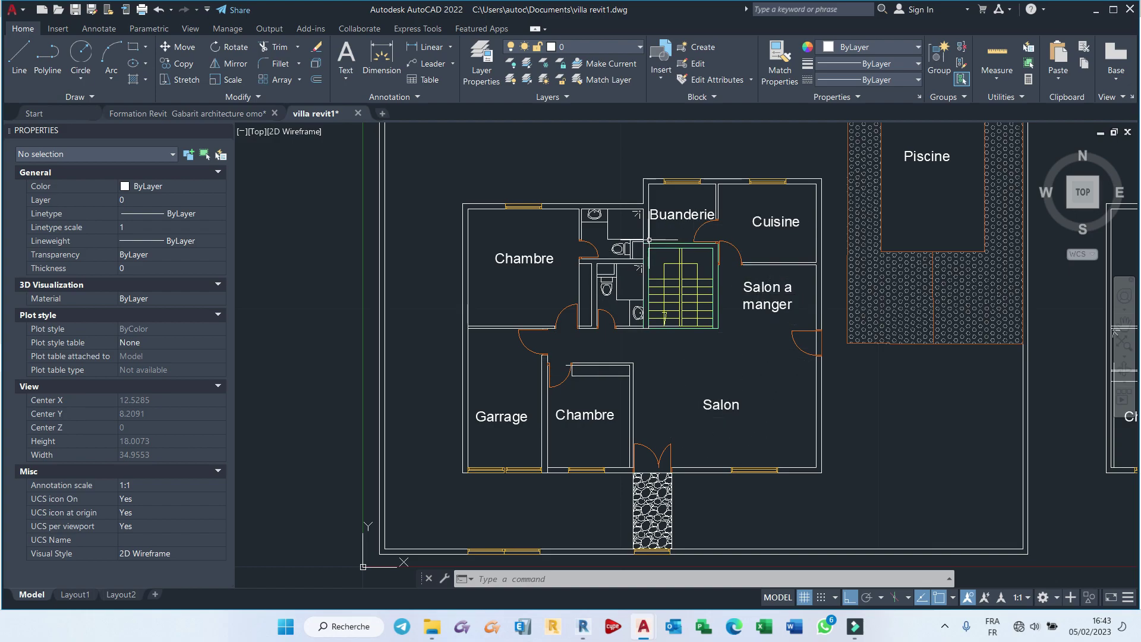
# Step: Examine the pool area and the upper-floor plan with its bedrooms, salon and terrace
pyautogui.scroll(-4, 345, 355)
pyautogui.scroll(4, 563, 312)
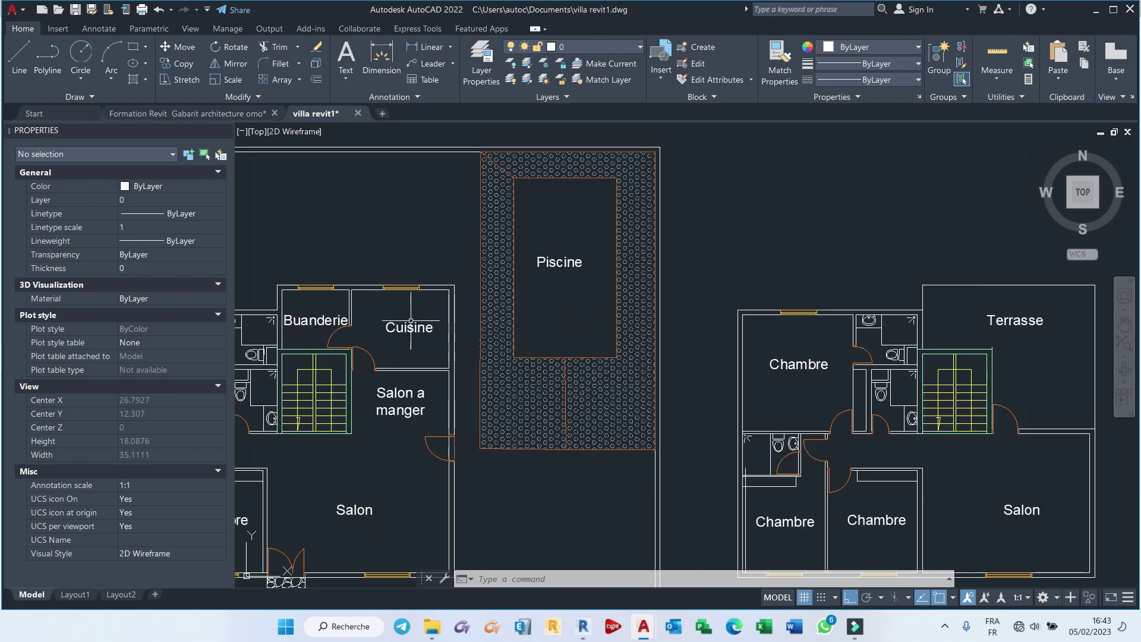
pyautogui.scroll(-6, 358, 303)
pyautogui.scroll(6, 457, 361)
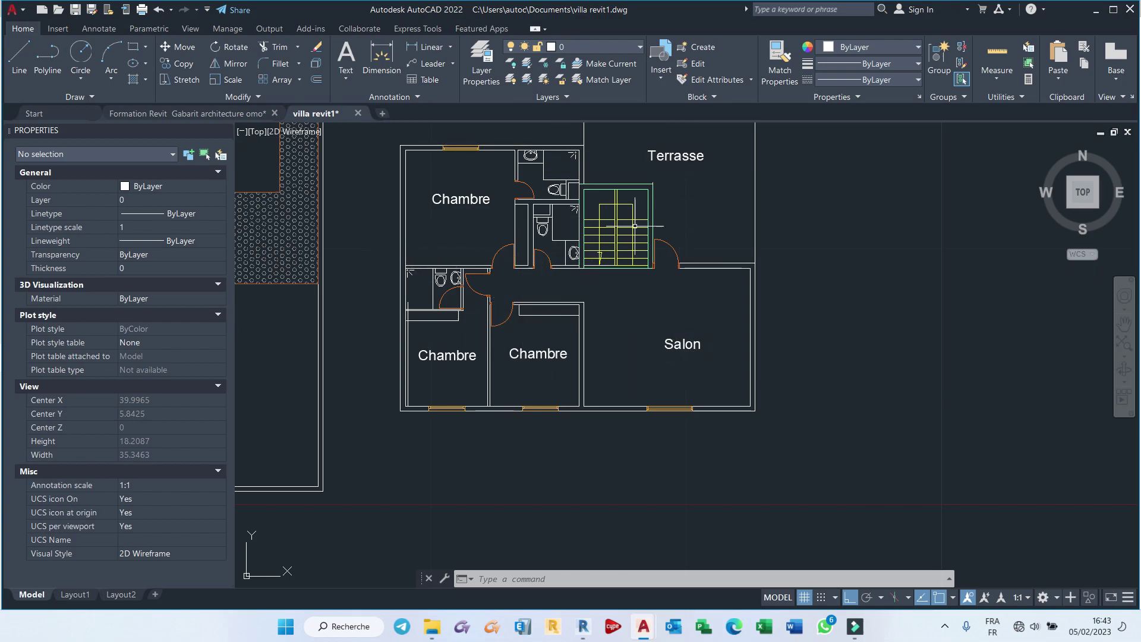
pyautogui.scroll(-2, 670, 373)
pyautogui.scroll(2, 354, 324)
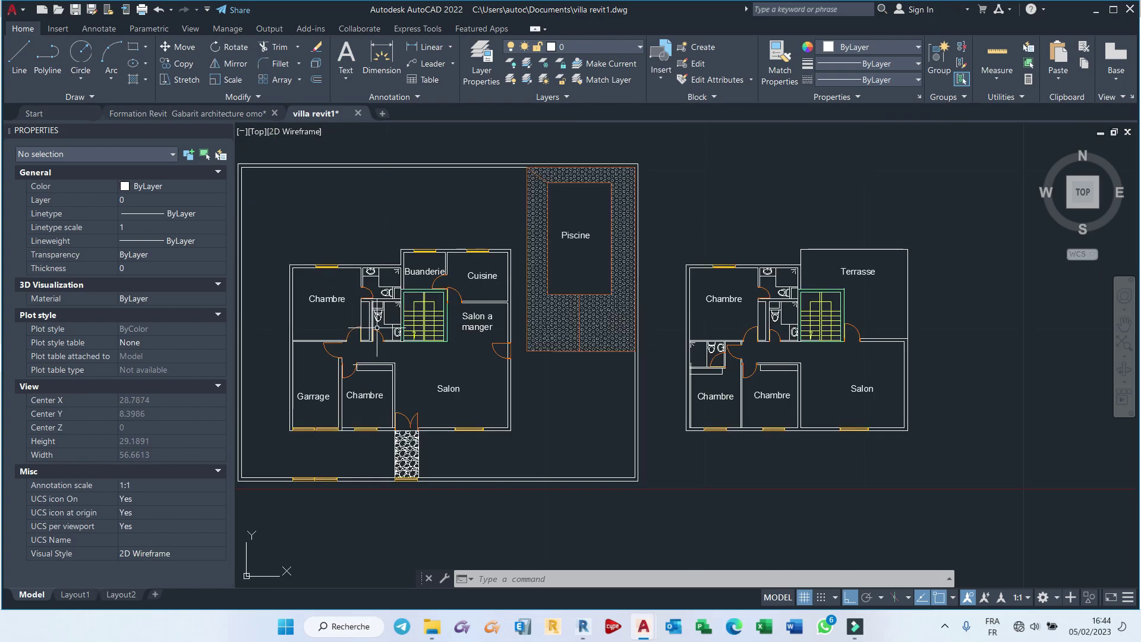
pyautogui.scroll(-4, 486, 308)
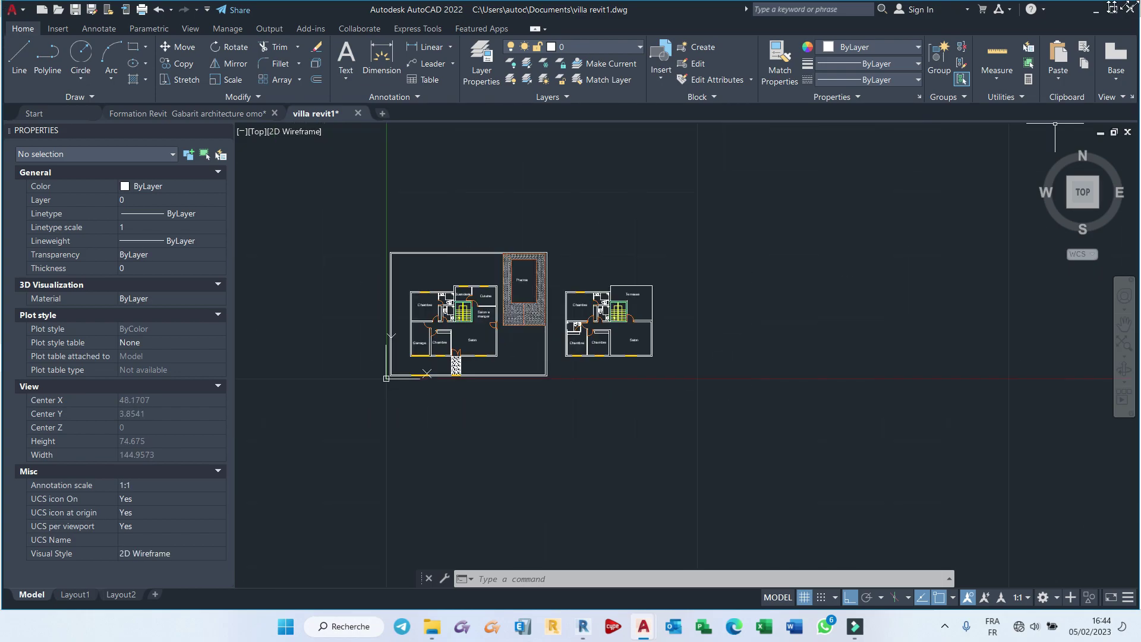
# Step: Switch back to Revit and create a new project from a template file
pyautogui.click(1096, 13)
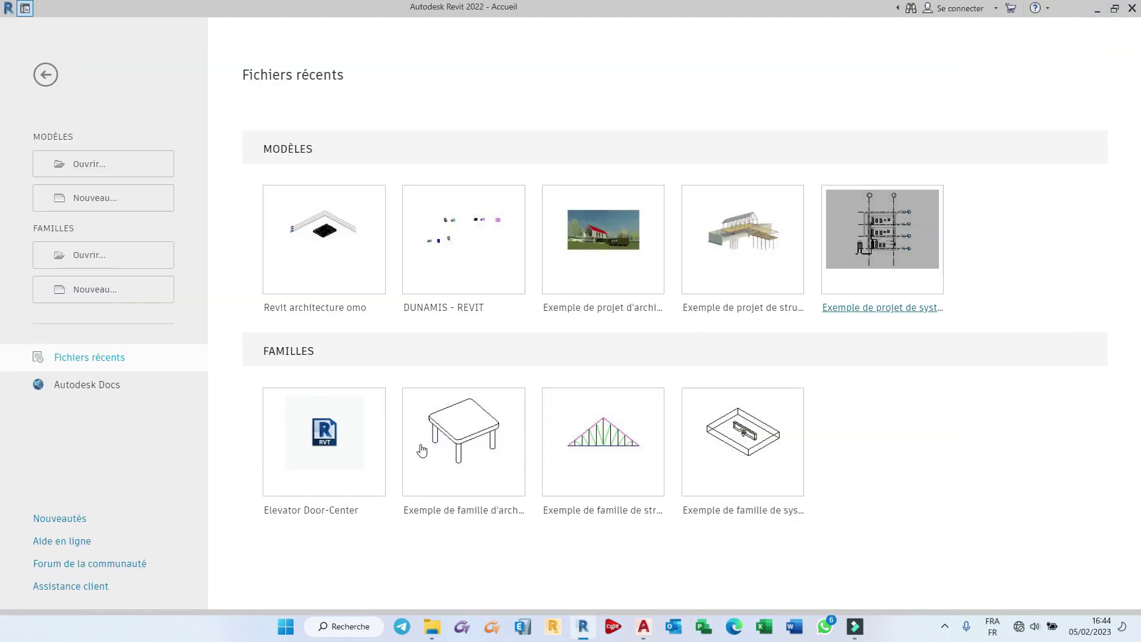
pyautogui.click(127, 206)
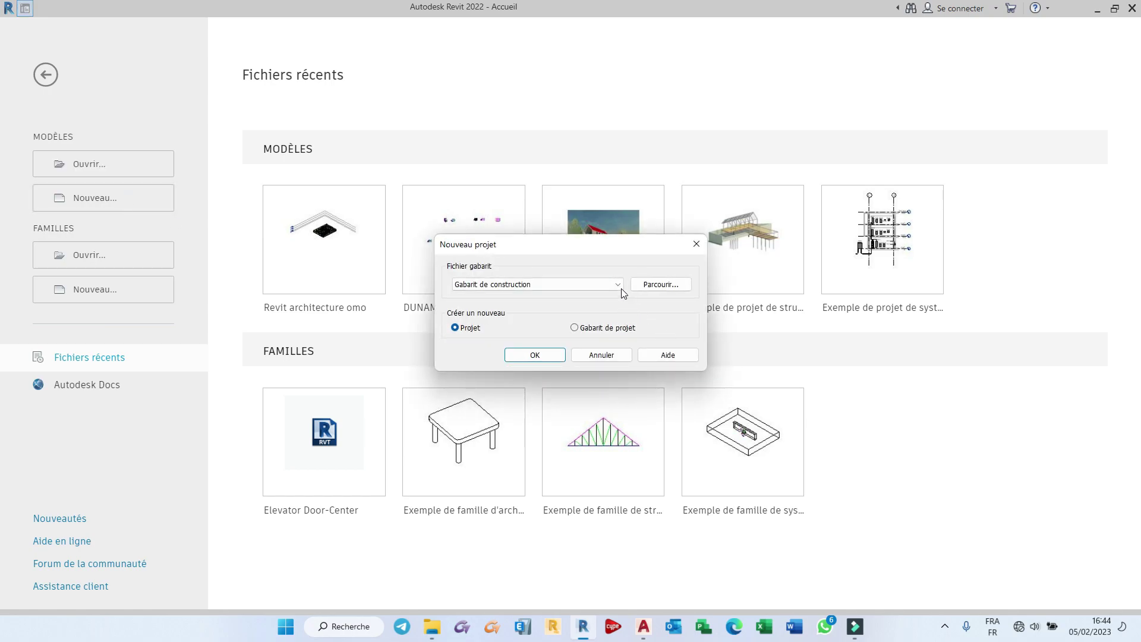
pyautogui.click(621, 288)
pyautogui.click(581, 316)
pyautogui.click(535, 355)
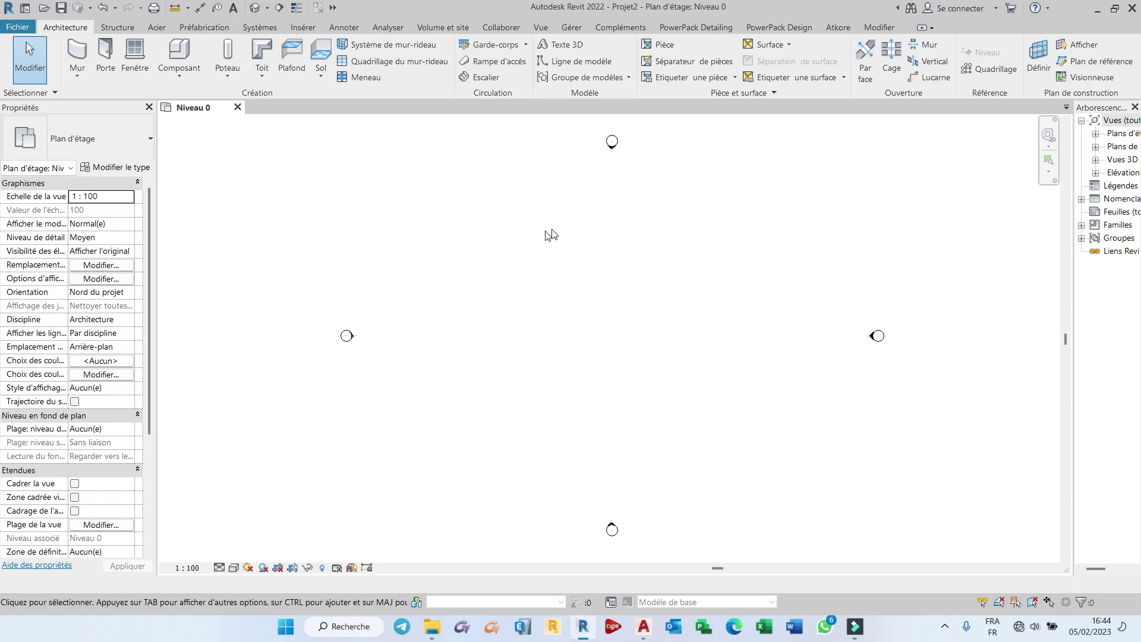
# Step: Set the project's Distance units to Mètres with the unit symbol m
pyautogui.click(574, 30)
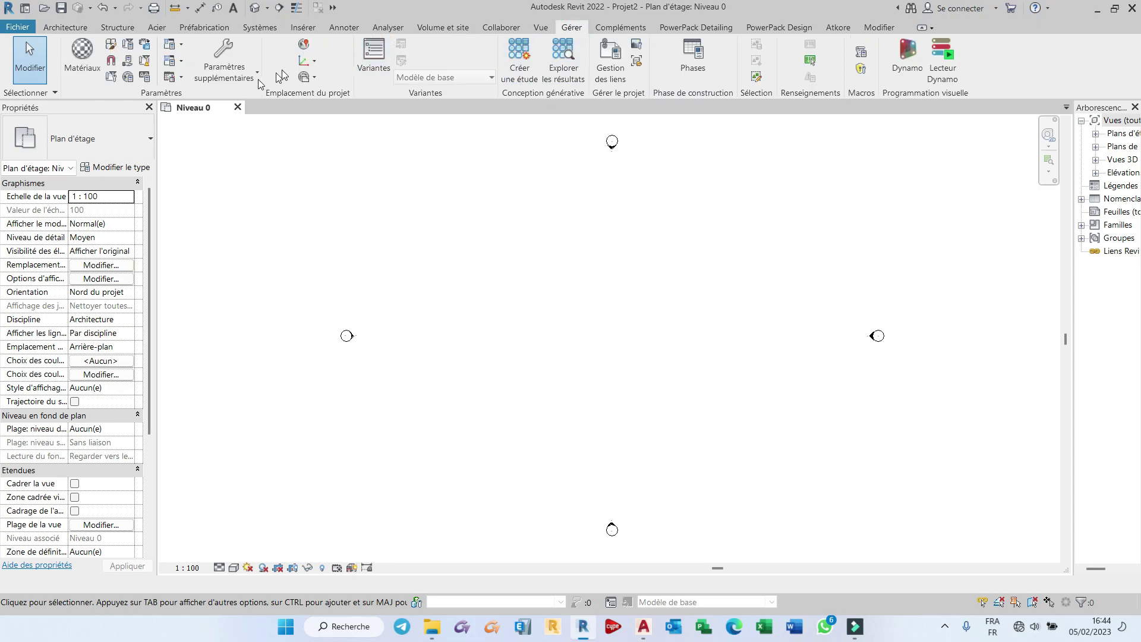
pyautogui.click(146, 79)
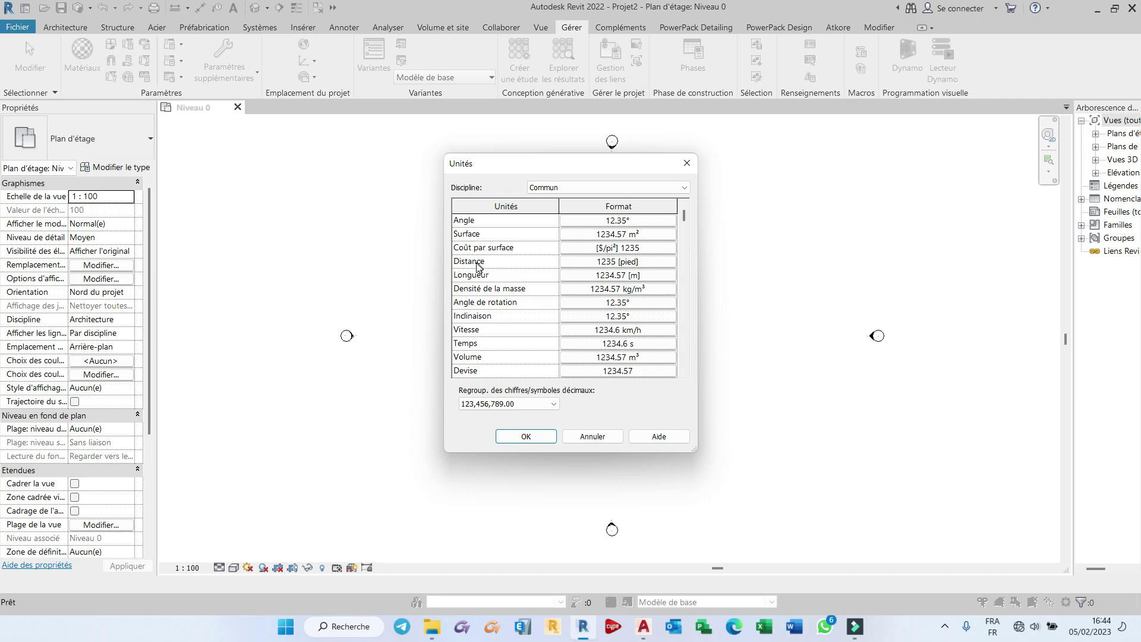
pyautogui.click(665, 262)
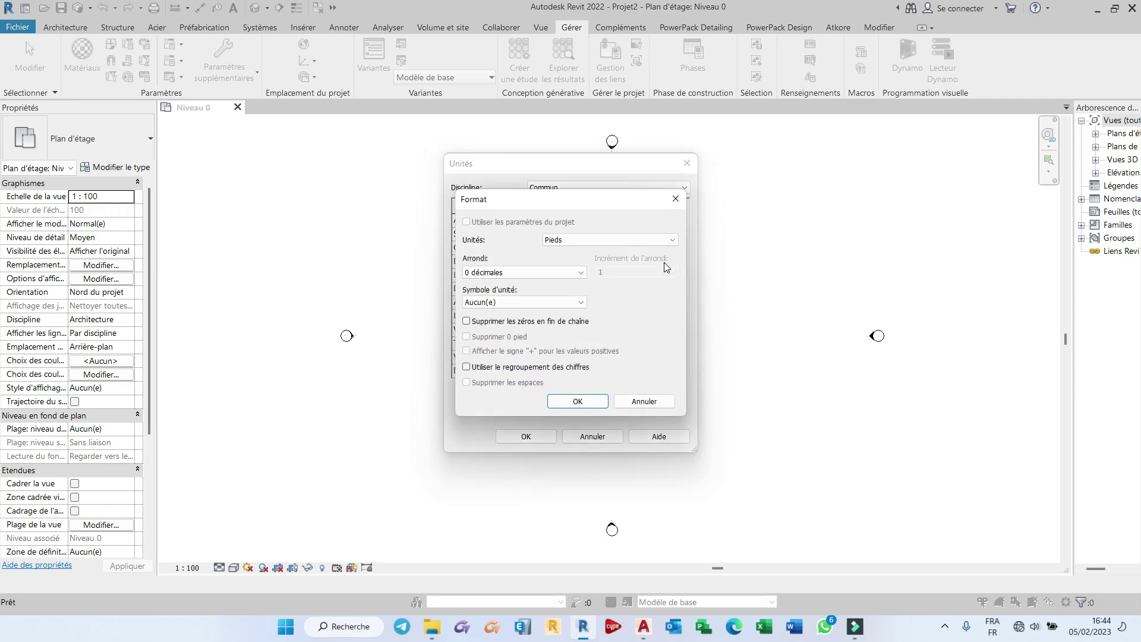
pyautogui.click(670, 239)
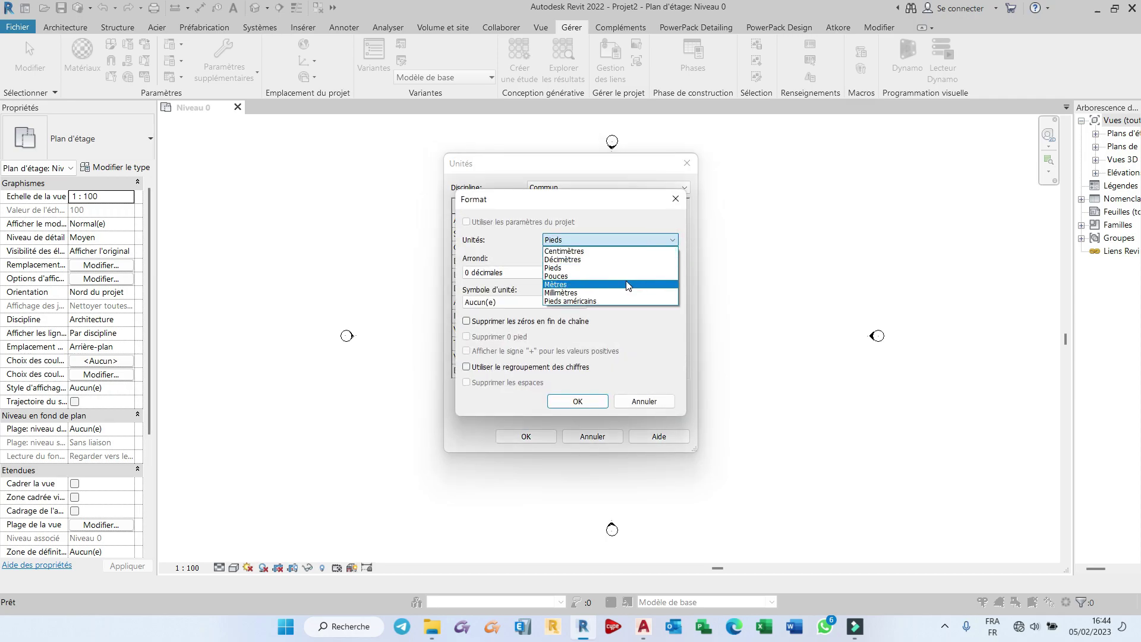
pyautogui.click(629, 285)
pyautogui.click(526, 303)
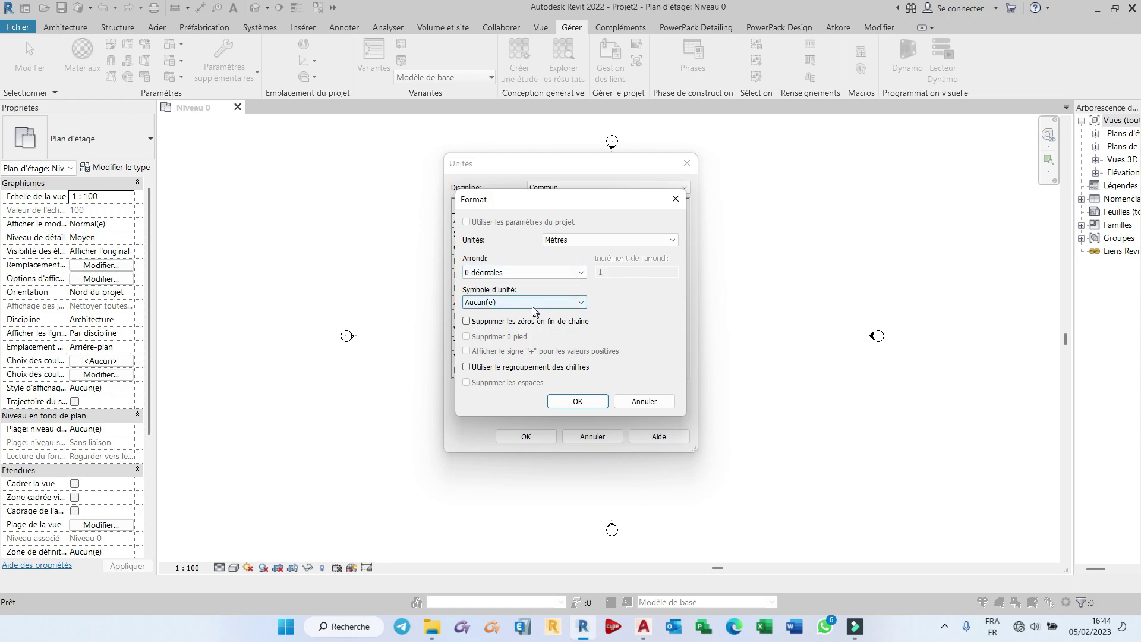
pyautogui.click(478, 322)
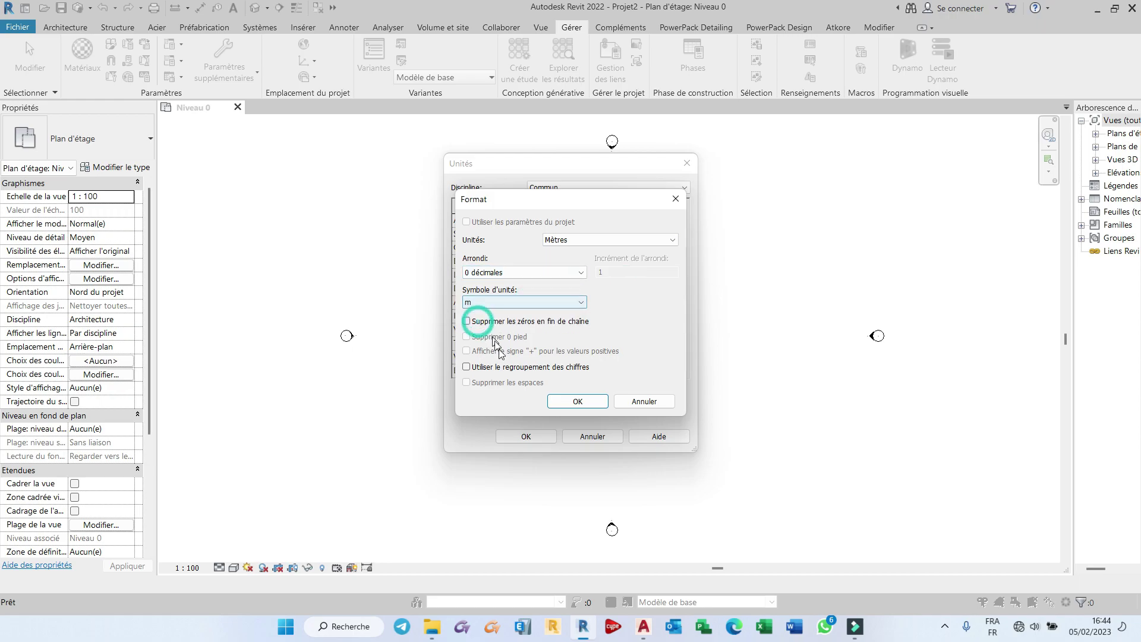
pyautogui.click(577, 401)
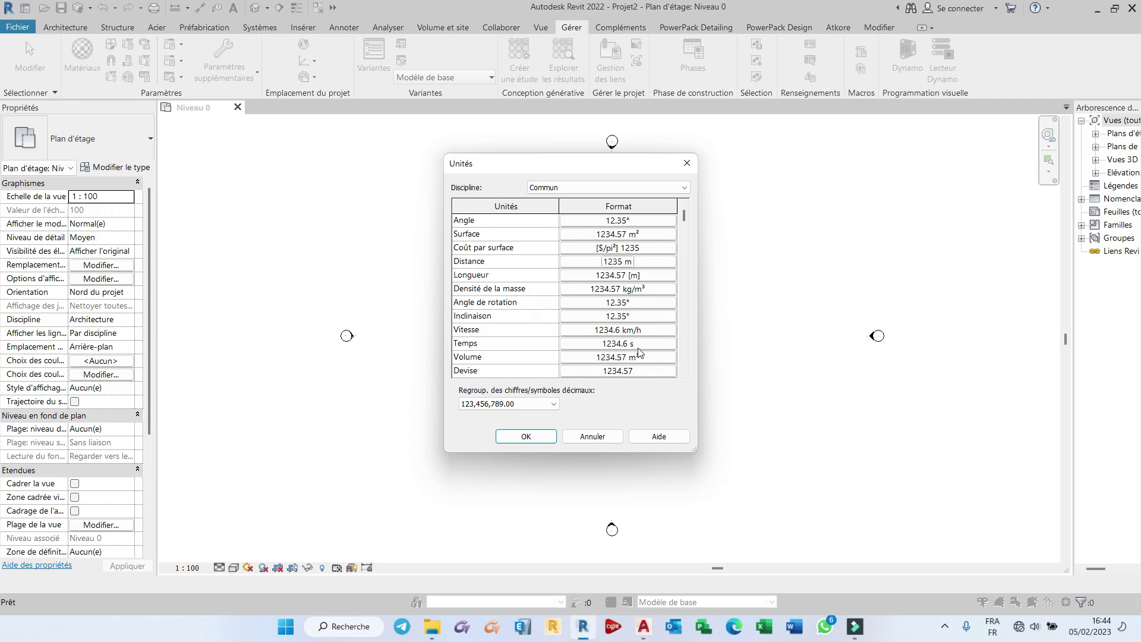
pyautogui.click(526, 438)
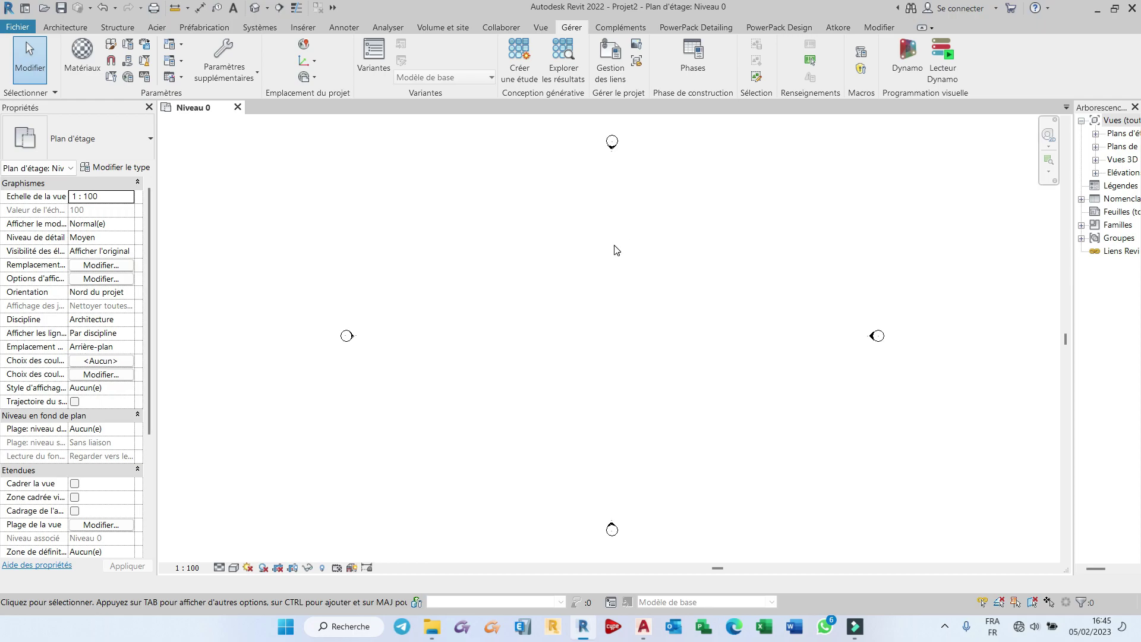
# Step: Widen the project browser and open the Elévation Est view
pyautogui.click(63, 29)
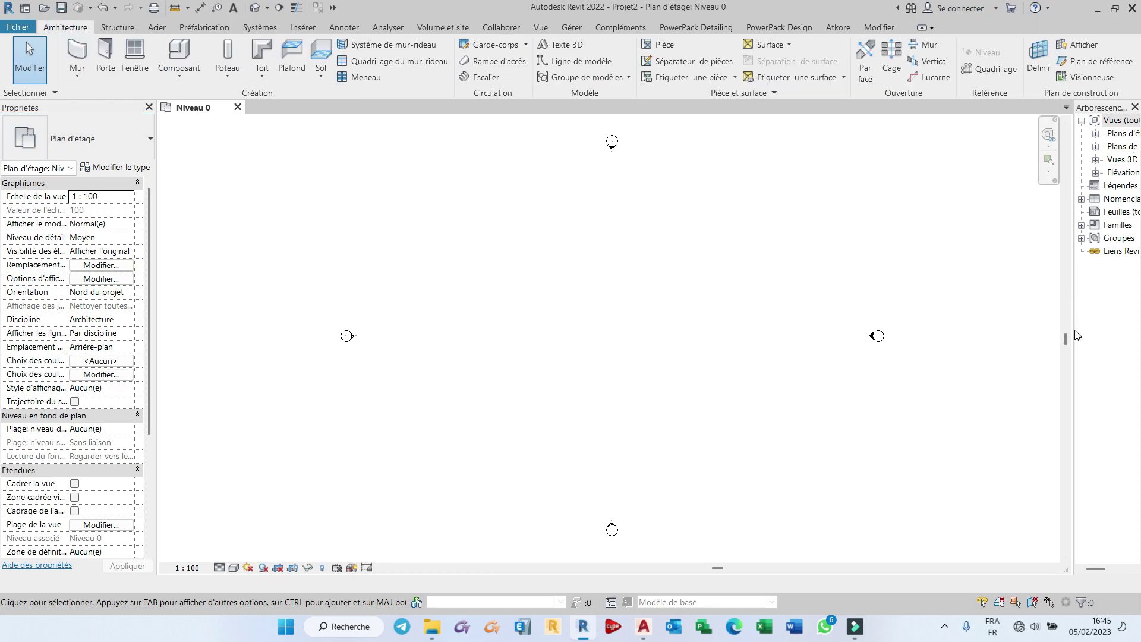
pyautogui.moveTo(1074, 331); pyautogui.dragTo(924, 324)
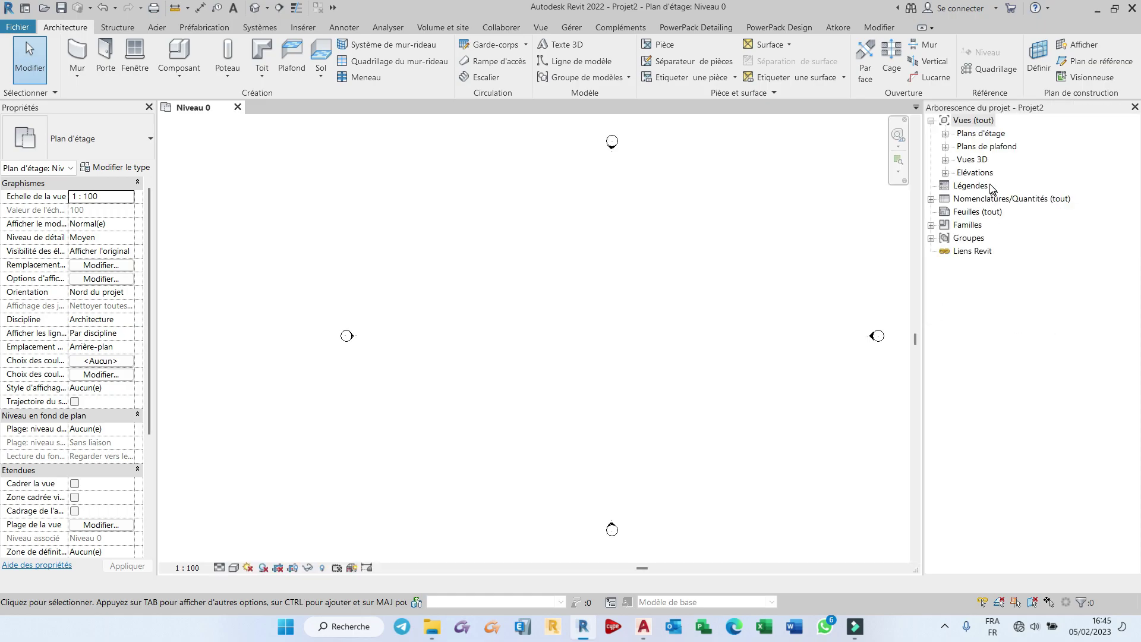
pyautogui.click(945, 173)
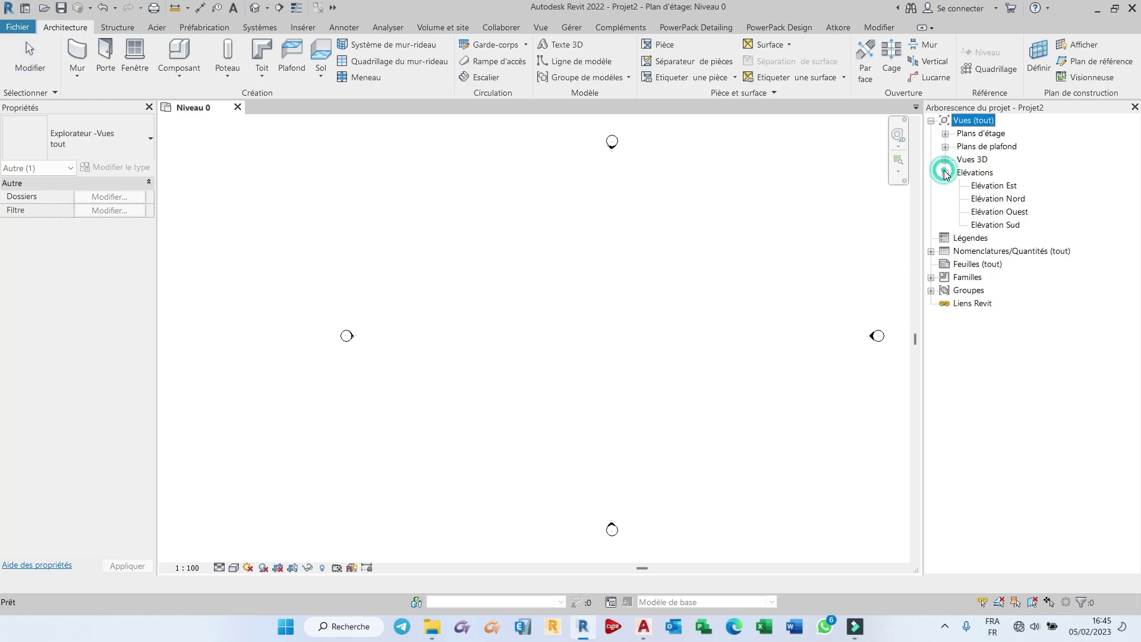
pyautogui.doubleClick(991, 187)
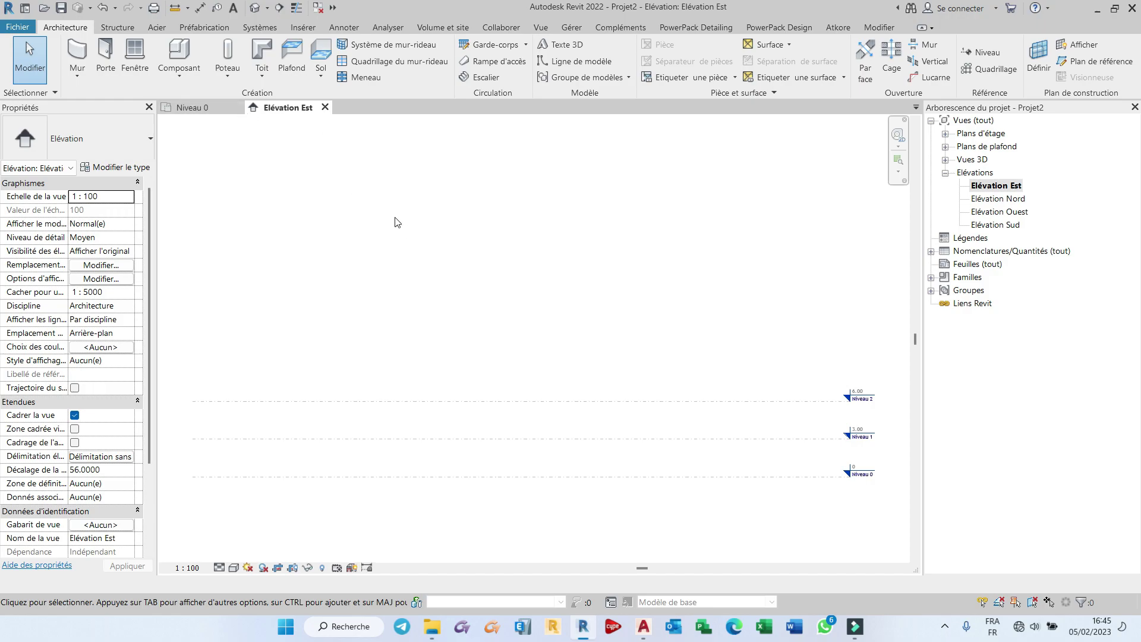
# Step: Examine the names and heights of the existing levels in the east elevation
pyautogui.scroll(-2, 397, 222)
pyautogui.scroll(2, 527, 433)
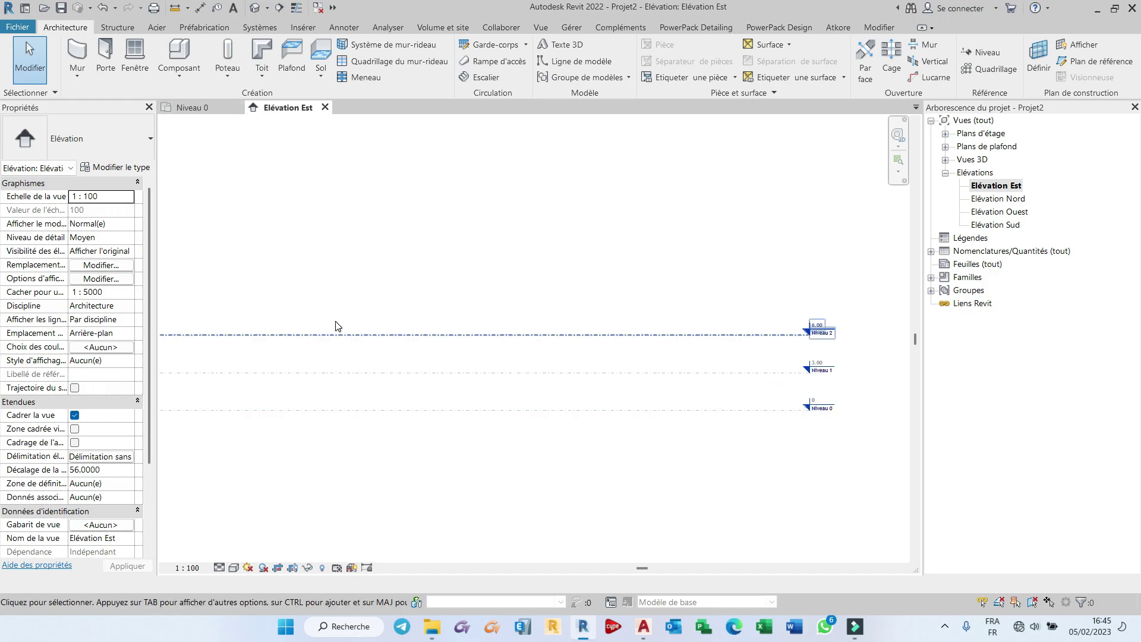
pyautogui.scroll(4, 713, 387)
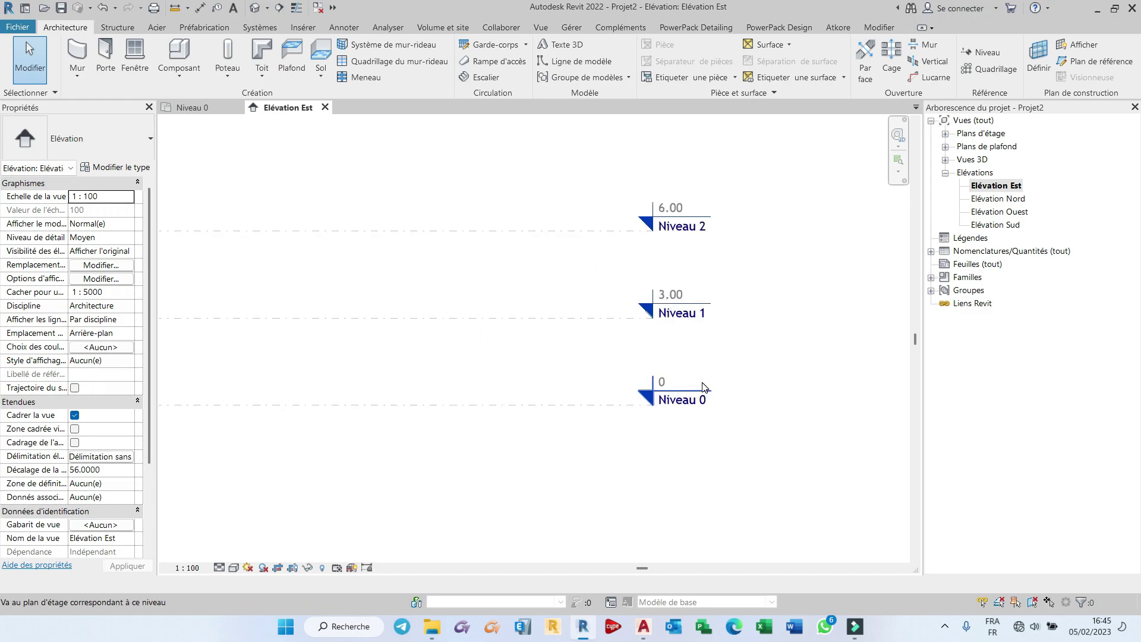
pyautogui.scroll(-1, 773, 343)
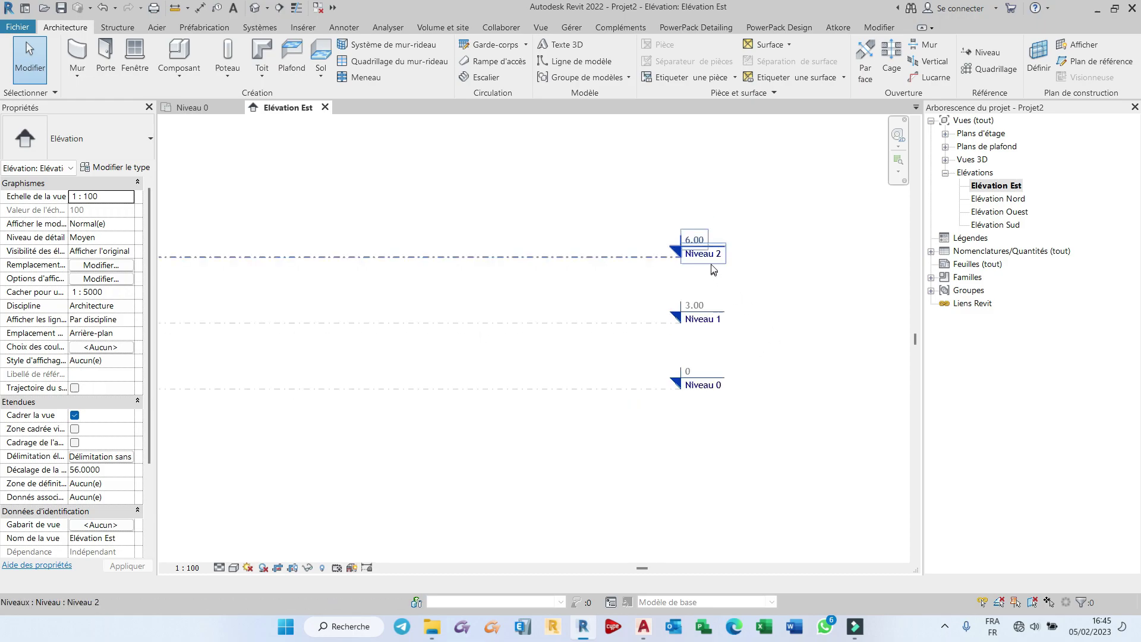
pyautogui.scroll(-2, 714, 297)
pyautogui.scroll(-2, 728, 371)
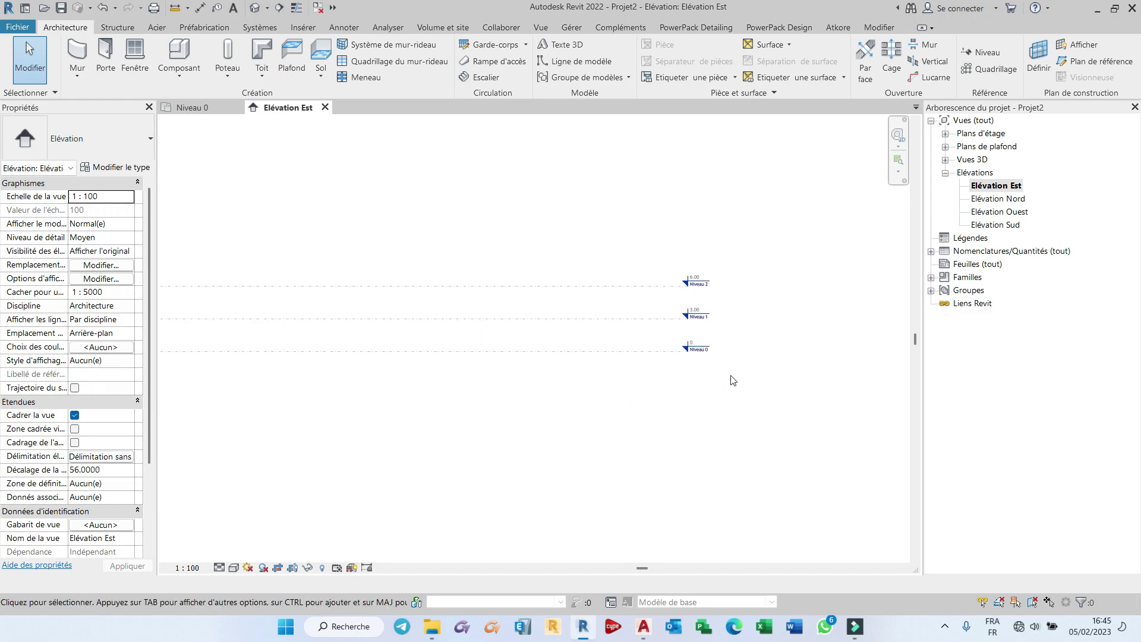
pyautogui.scroll(1, 292, 323)
pyautogui.scroll(1, 290, 322)
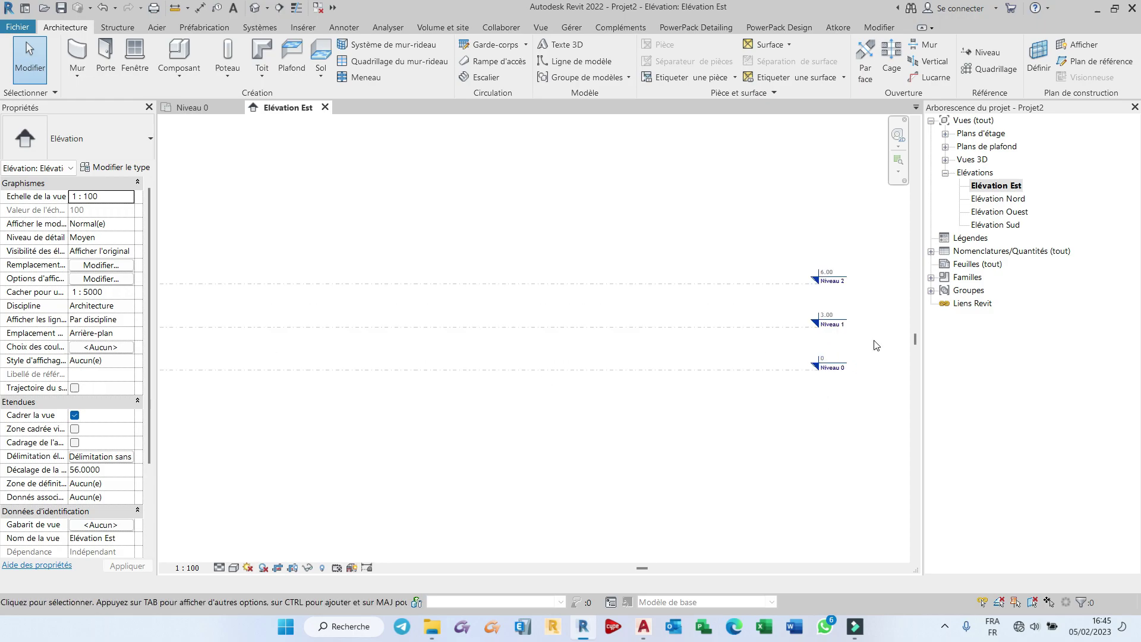
pyautogui.scroll(2, 874, 342)
pyautogui.scroll(-1, 583, 376)
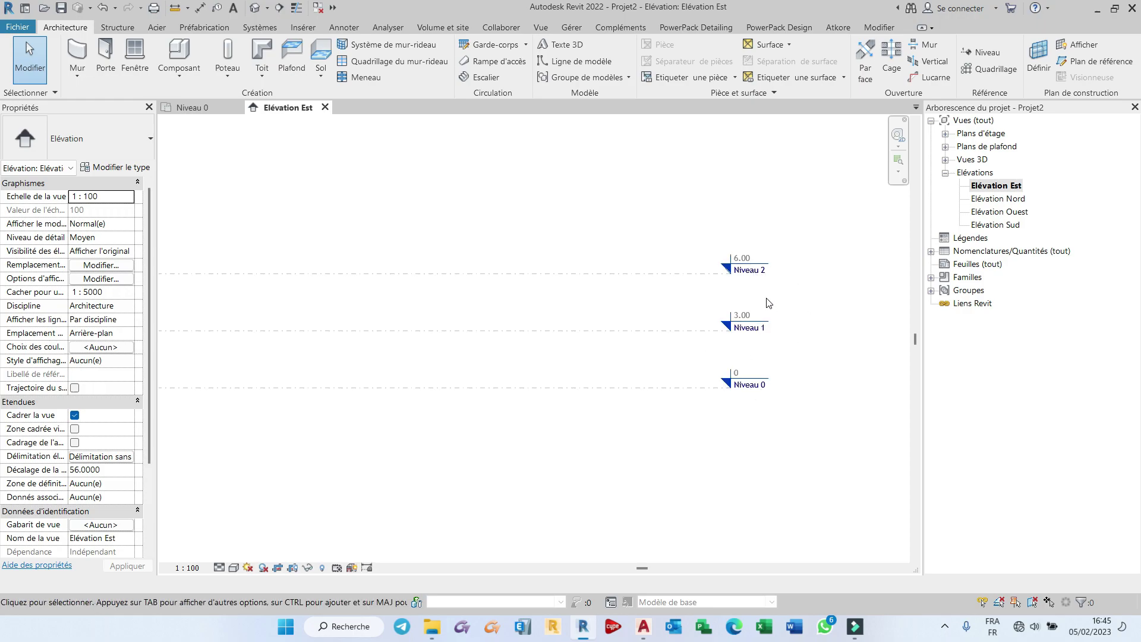
pyautogui.scroll(-1, 791, 338)
pyautogui.scroll(-1, 724, 275)
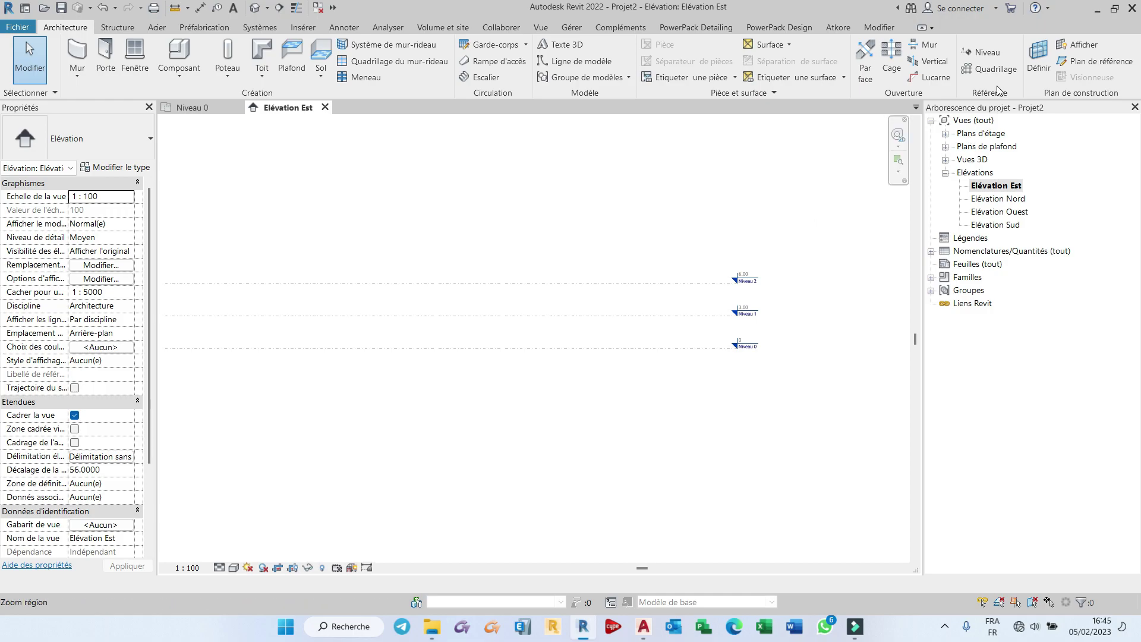
# Step: Add a new level 3.00 m above Niveau 2, aligned with the ends of the existing level lines
pyautogui.click(983, 54)
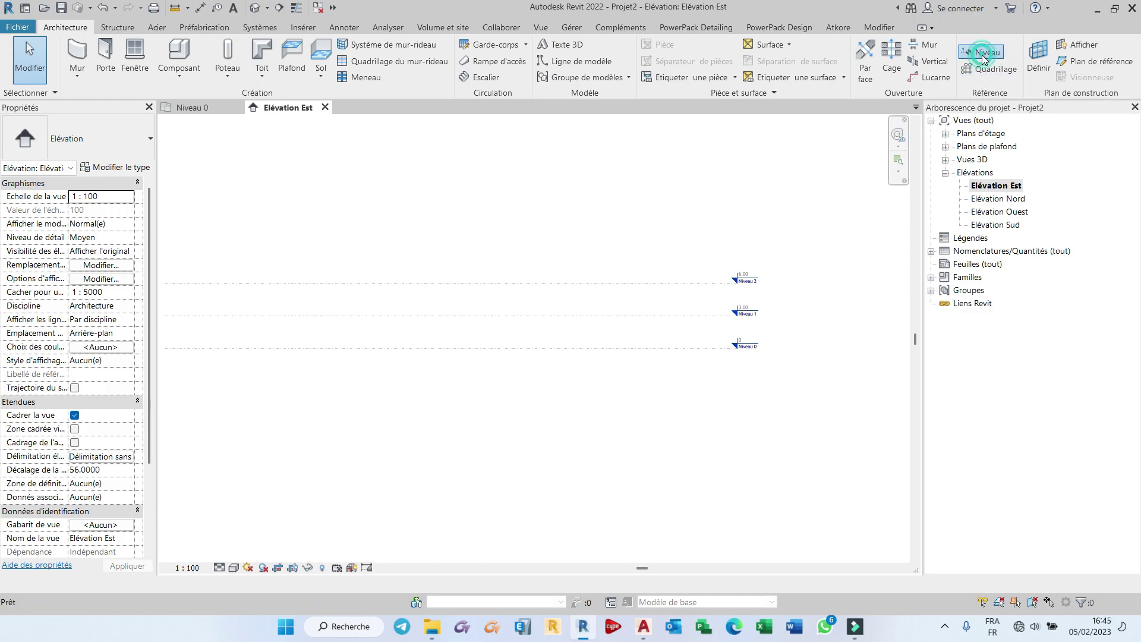
pyautogui.scroll(-2, 889, 205)
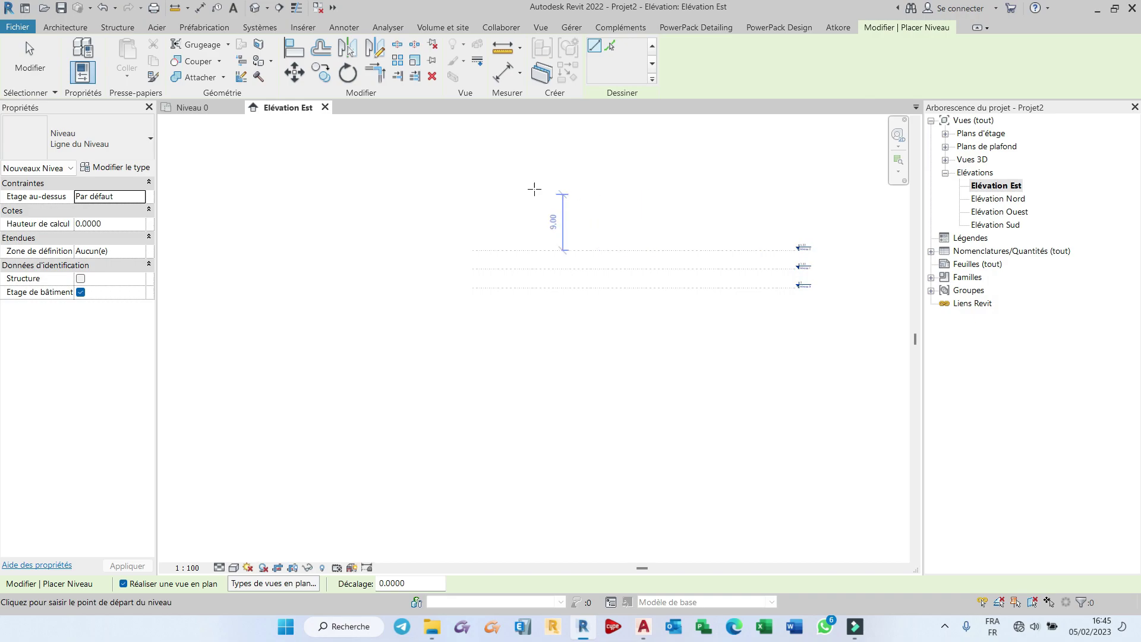
pyautogui.scroll(2, 478, 246)
pyautogui.click(431, 201)
pyautogui.scroll(-2, 306, 197)
pyautogui.scroll(3, 815, 227)
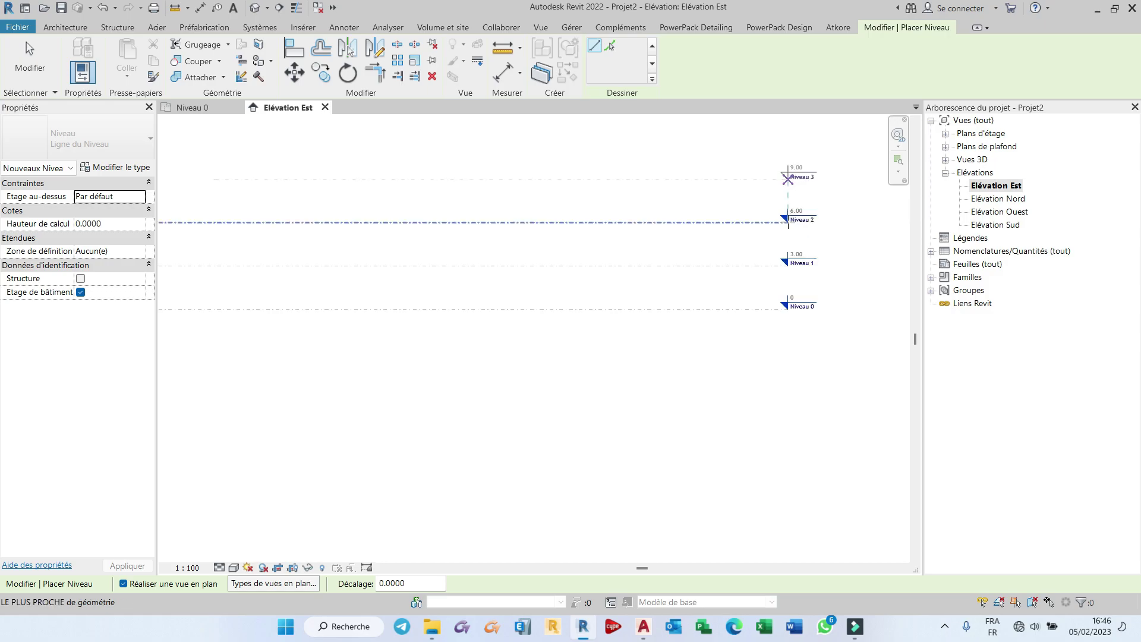
pyautogui.click(788, 179)
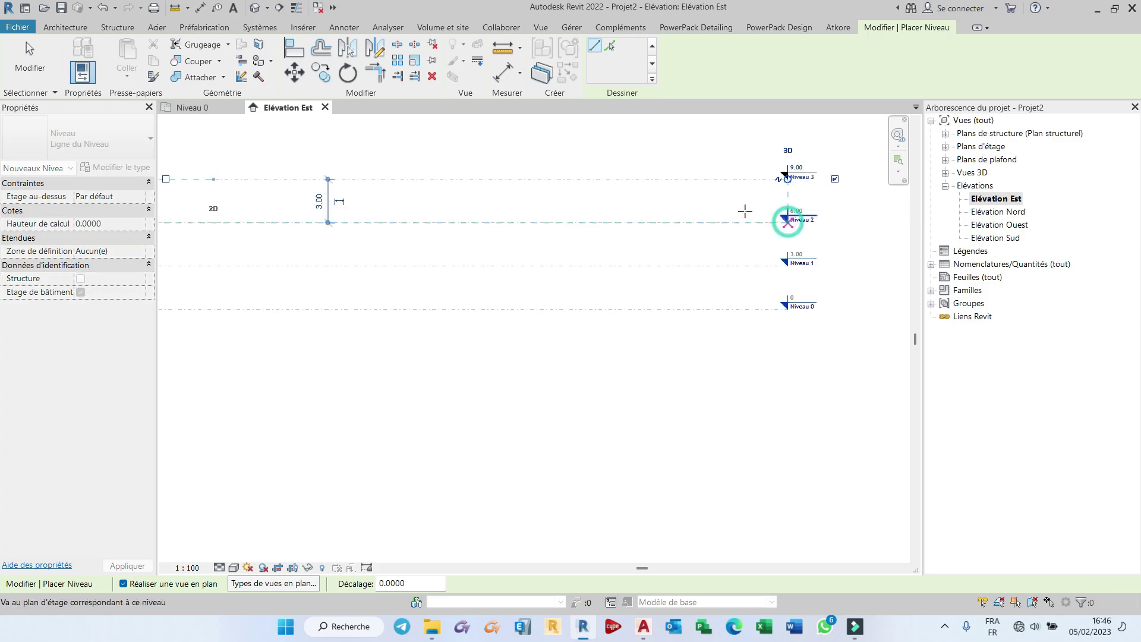
# Step: Add another level about 6.00 m above Niveau 3, ending in line with the existing level heads
pyautogui.click(581, 271)
pyautogui.scroll(-3, 581, 271)
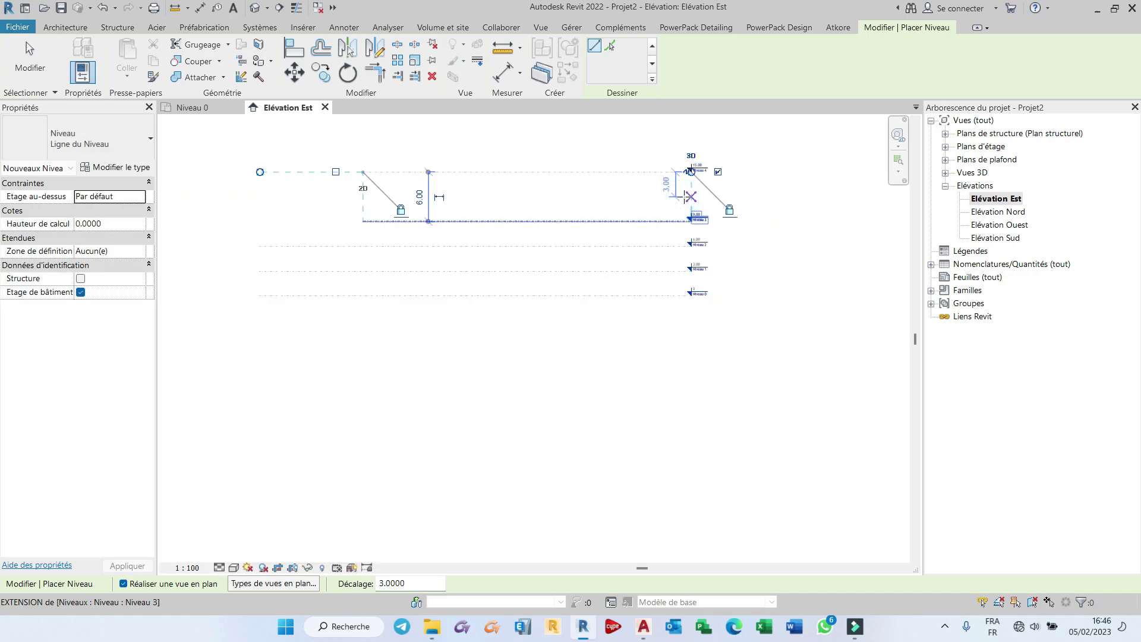
pyautogui.click(690, 171)
pyautogui.press('Escape')
pyautogui.press('Escape')
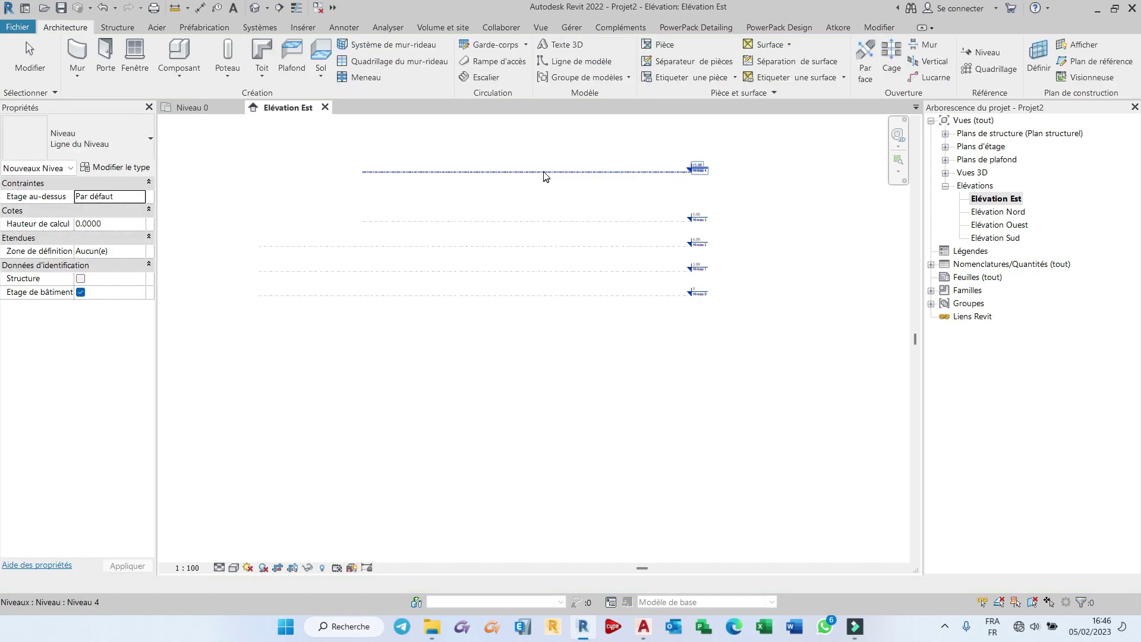
# Step: Set the spacing between Niveau 4 and Niveau 3 to 3 m
pyautogui.click(542, 173)
pyautogui.click(419, 196)
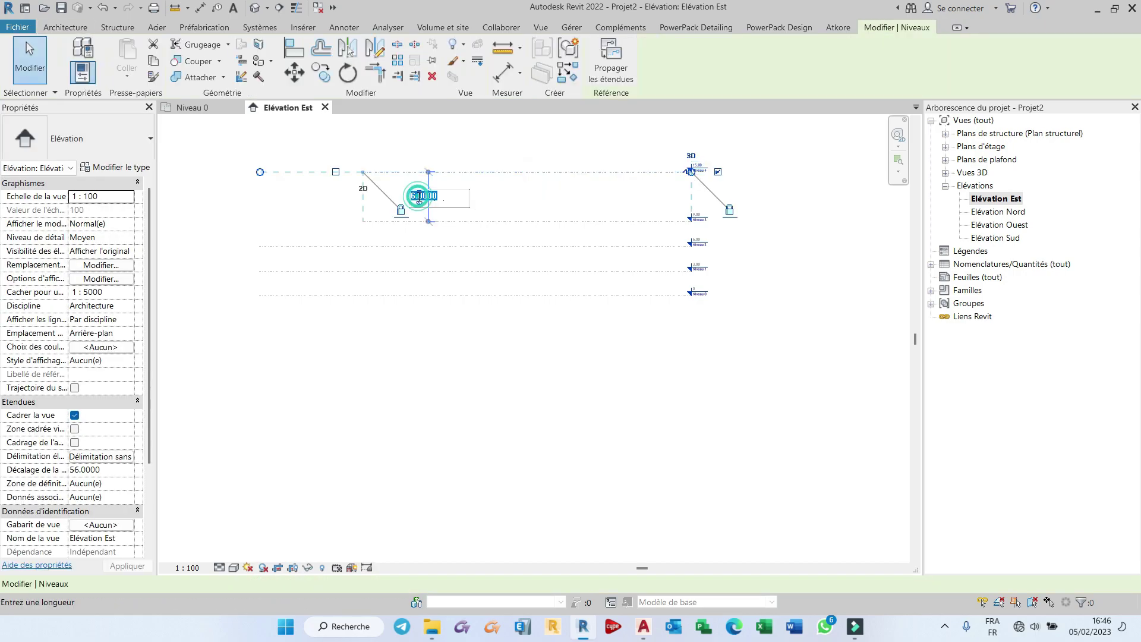
pyautogui.write('1')
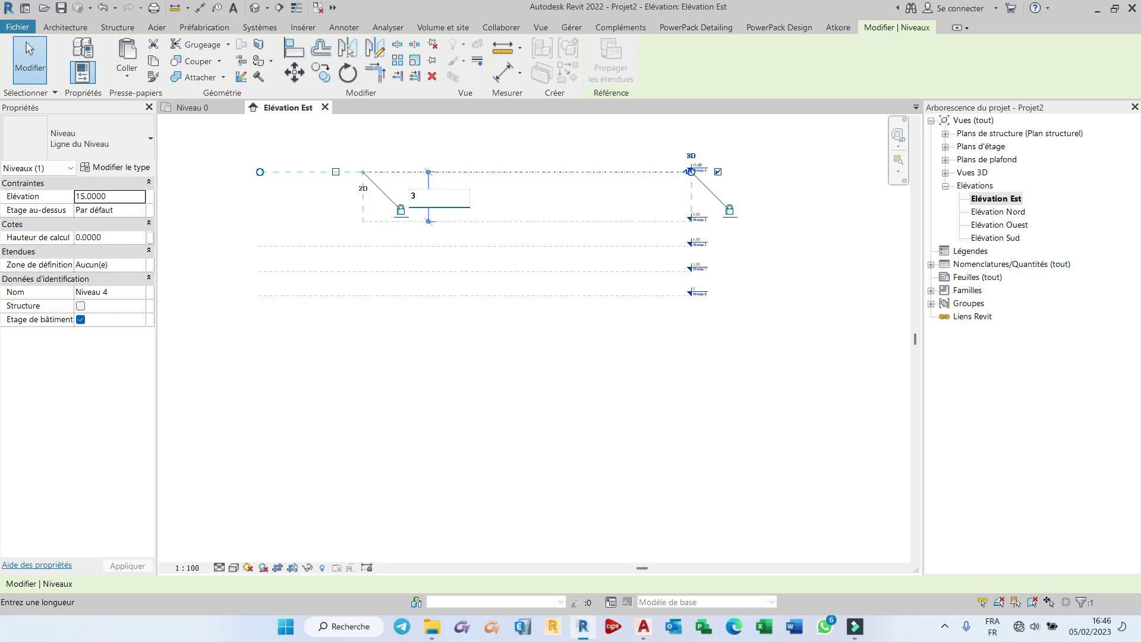
pyautogui.press('Return')
pyautogui.scroll(1, 434, 205)
pyautogui.scroll(-1, 437, 198)
pyautogui.scroll(-1, 437, 197)
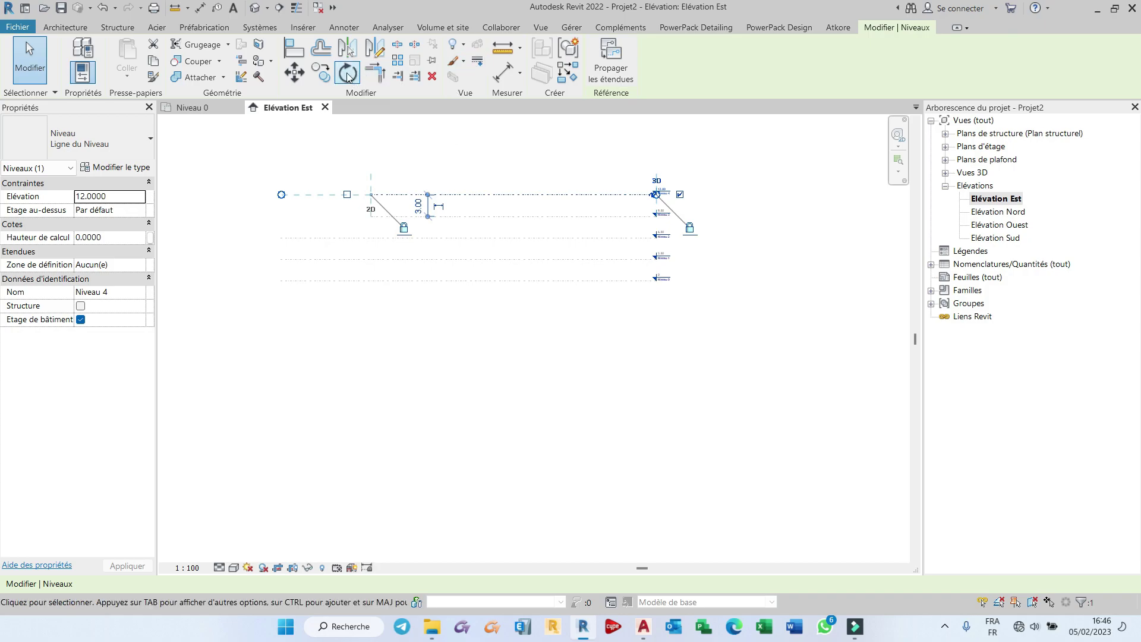
# Step: Undo the levels added above Niveau 2
pyautogui.click(101, 9)
pyautogui.click(104, 8)
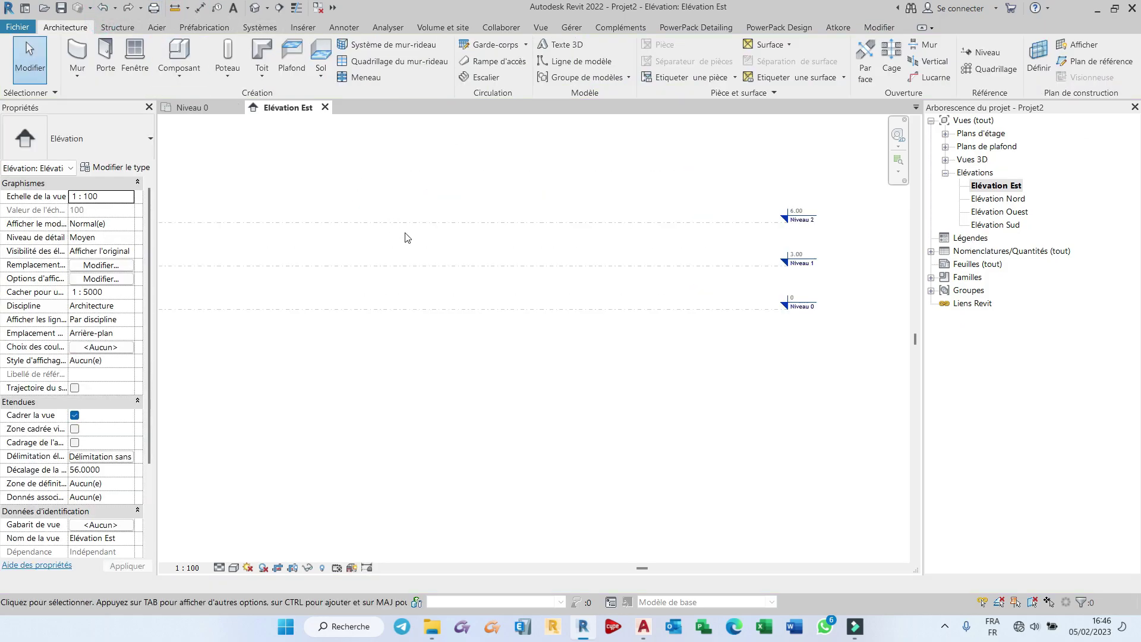
# Step: Rename the level Niveau 0 as Fondation and rename its corresponding views as well
pyautogui.scroll(4, 778, 305)
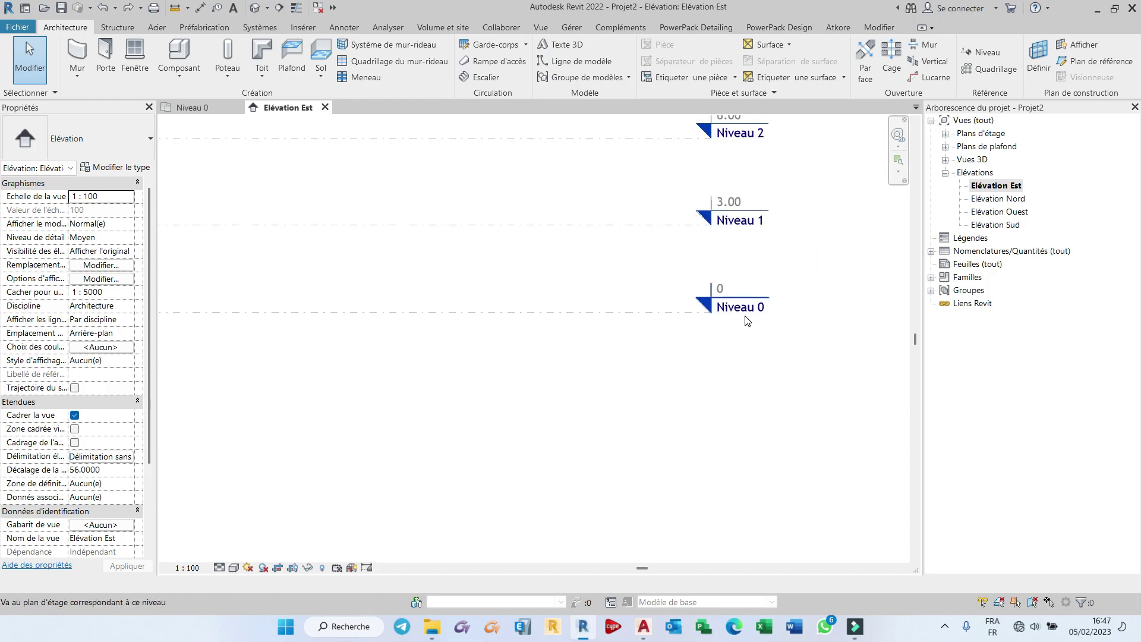
pyautogui.scroll(3, 755, 319)
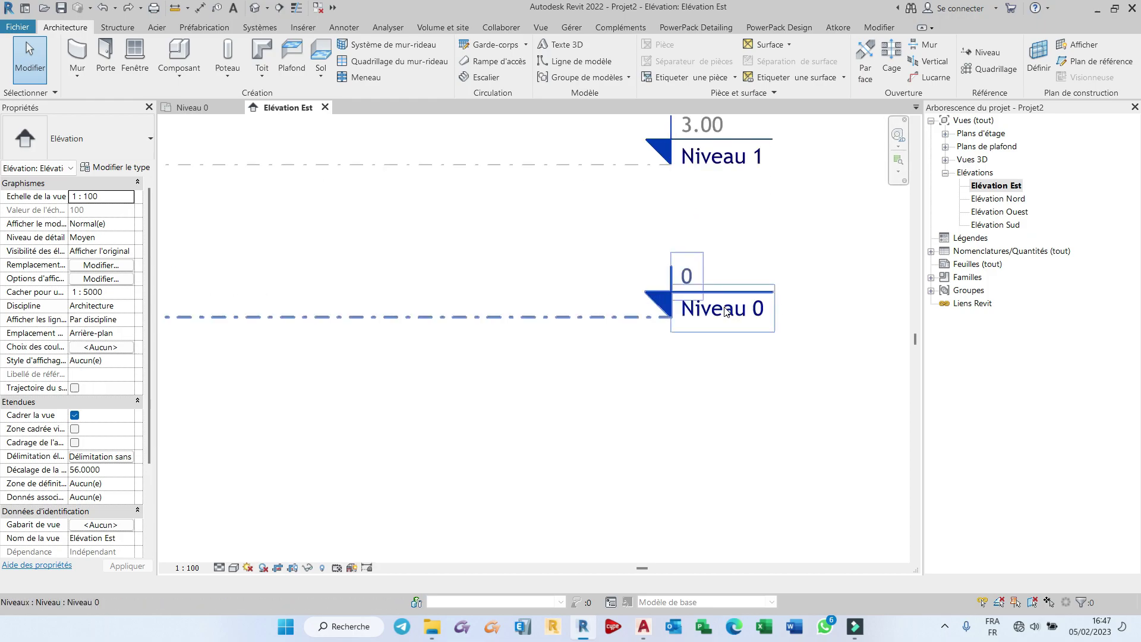
pyautogui.click(726, 312)
pyautogui.click(726, 312)
pyautogui.press('BackSpace')
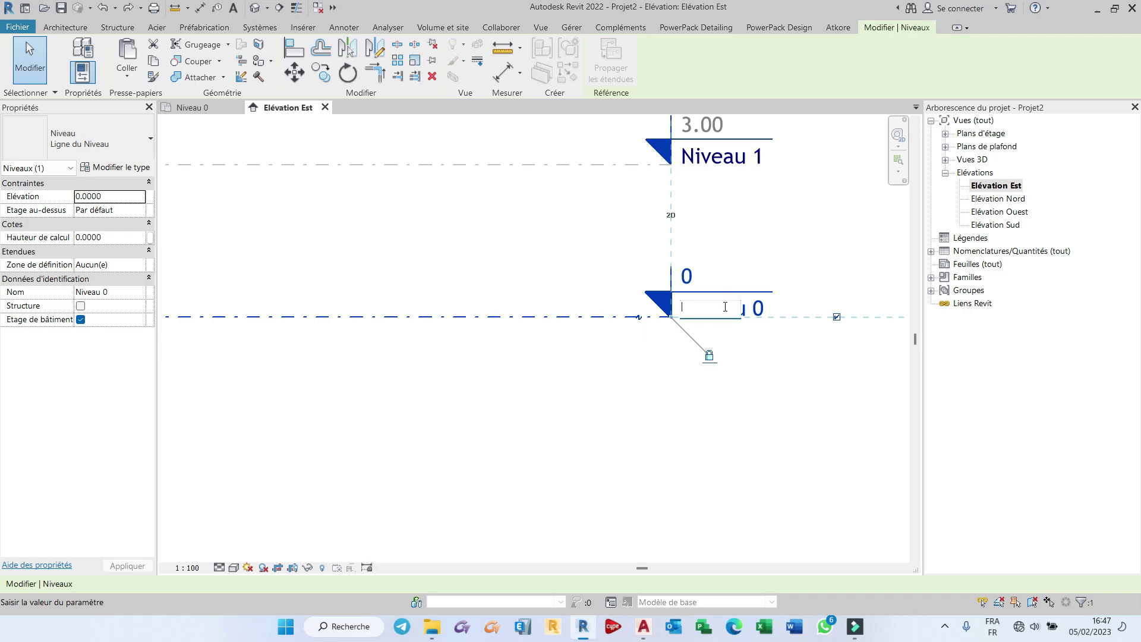
pyautogui.write('FQ')
pyautogui.press('BackSpace')
pyautogui.hotkey('alt', 'shift')
pyautogui.write('ondation')
pyautogui.press('Return')
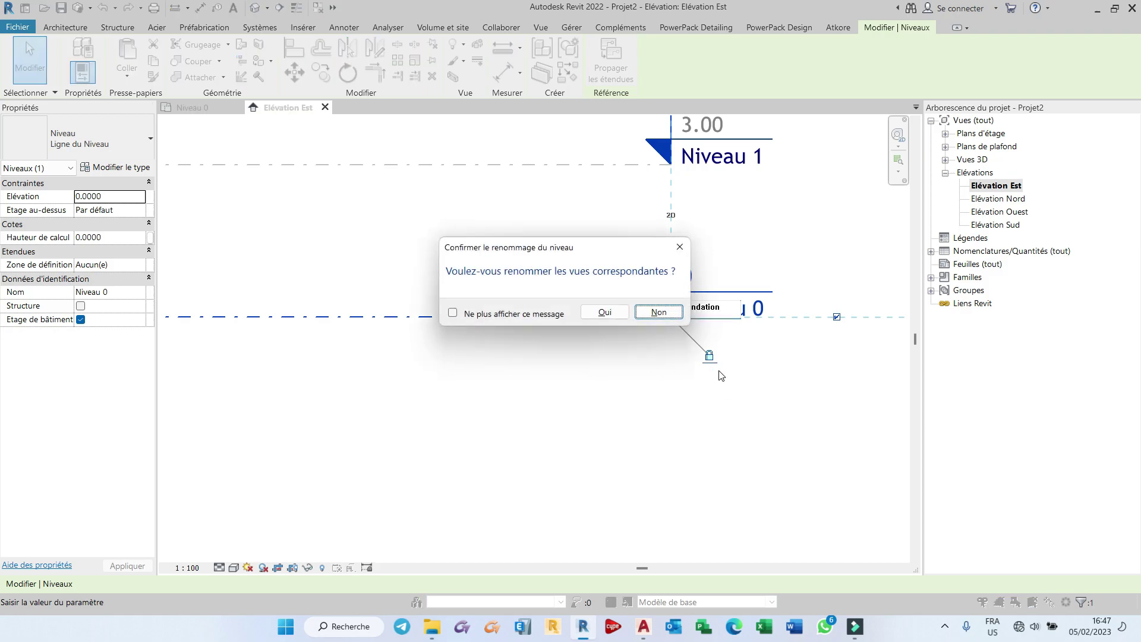
pyautogui.click(606, 313)
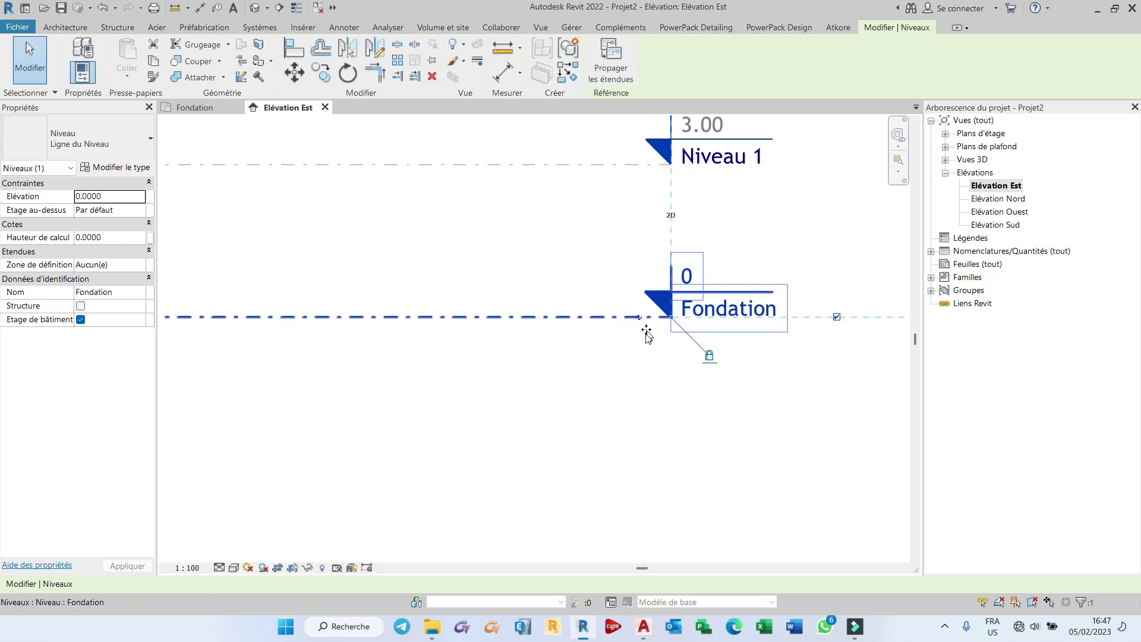
# Step: Rename the level Niveau 1 as PH RDC, including its corresponding views
pyautogui.scroll(-2, 683, 357)
pyautogui.doubleClick(713, 222)
pyautogui.press('BackSpace')
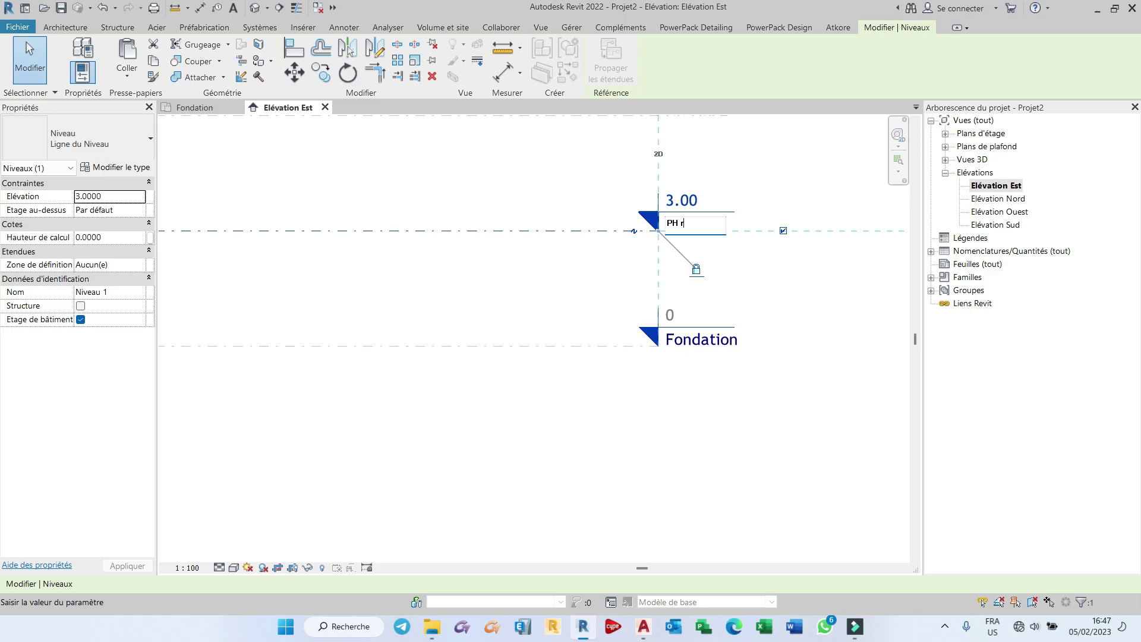
pyautogui.write('PH RDC')
pyautogui.press('Return')
pyautogui.click(605, 312)
# Step: Rename the level Niveau 2 as PH ETAGE, including its corresponding views
pyautogui.scroll(-2, 653, 386)
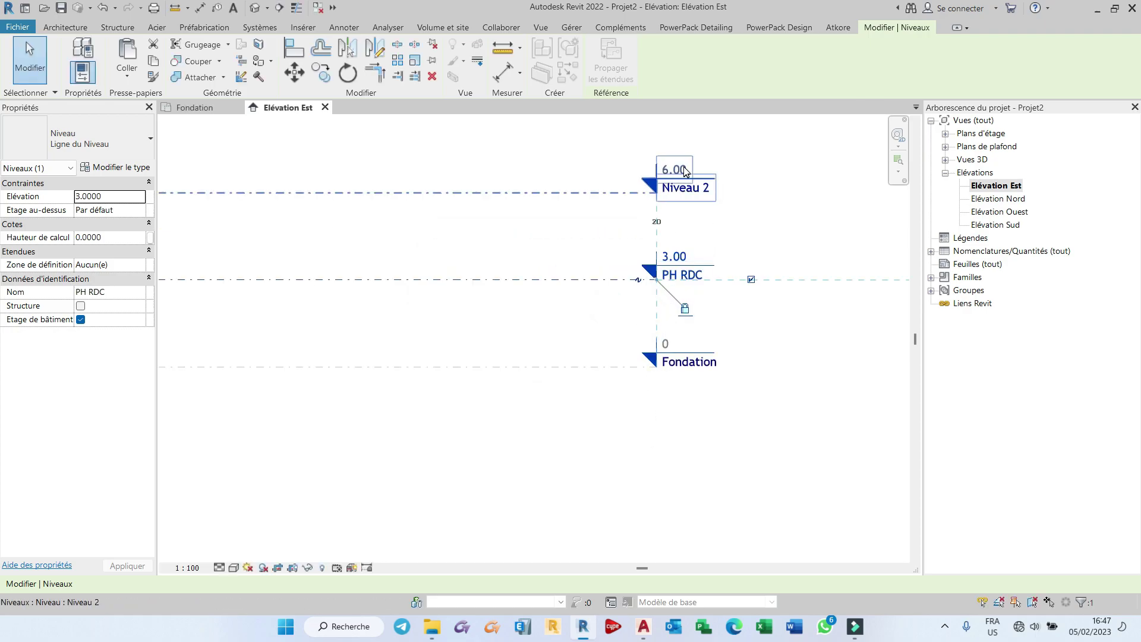
pyautogui.scroll(2, 681, 166)
pyautogui.scroll(2, 681, 166)
pyautogui.doubleClick(703, 240)
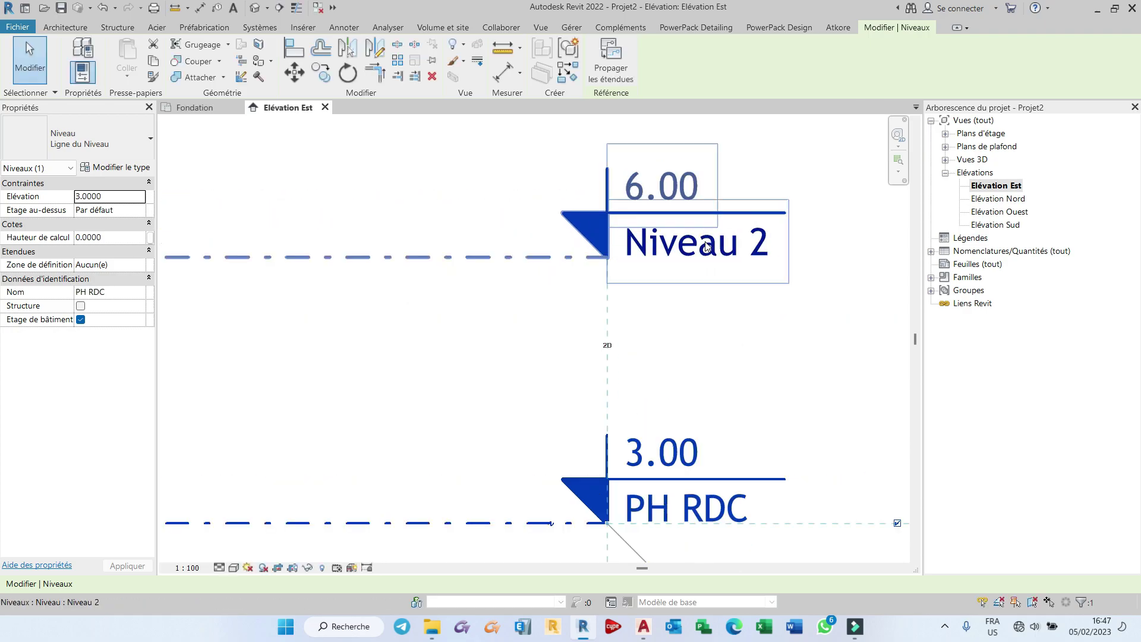
pyautogui.write('PH')
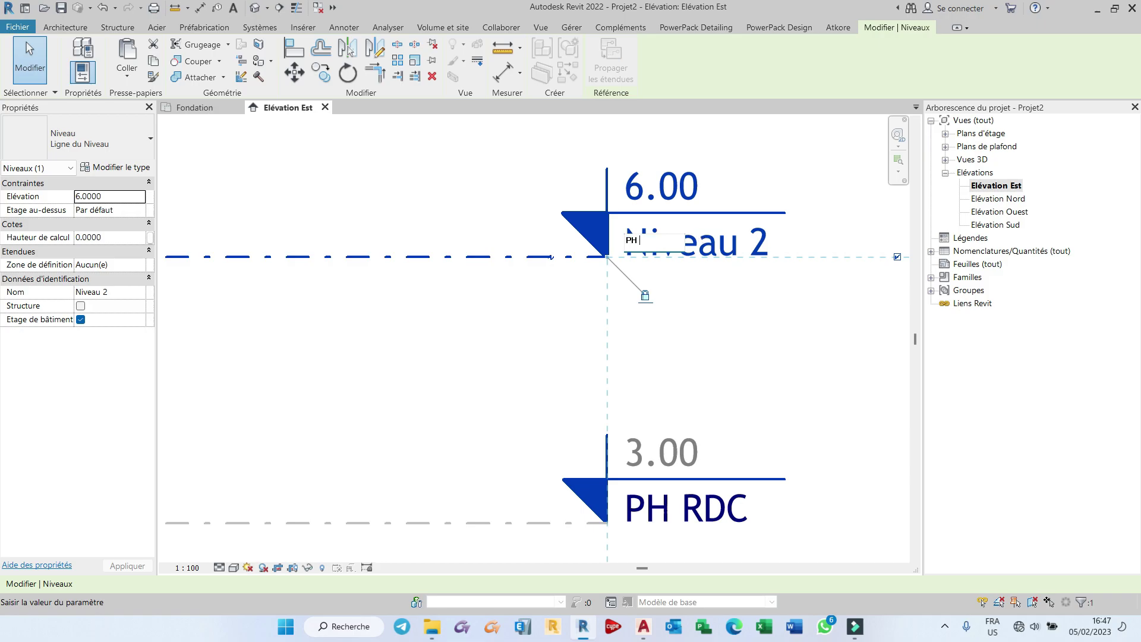
pyautogui.write(' ETAGE')
pyautogui.press('Return')
pyautogui.click(610, 315)
# Step: Examine the names, heights and line extents of the three renamed levels in the east elevation
pyautogui.scroll(-3, 733, 292)
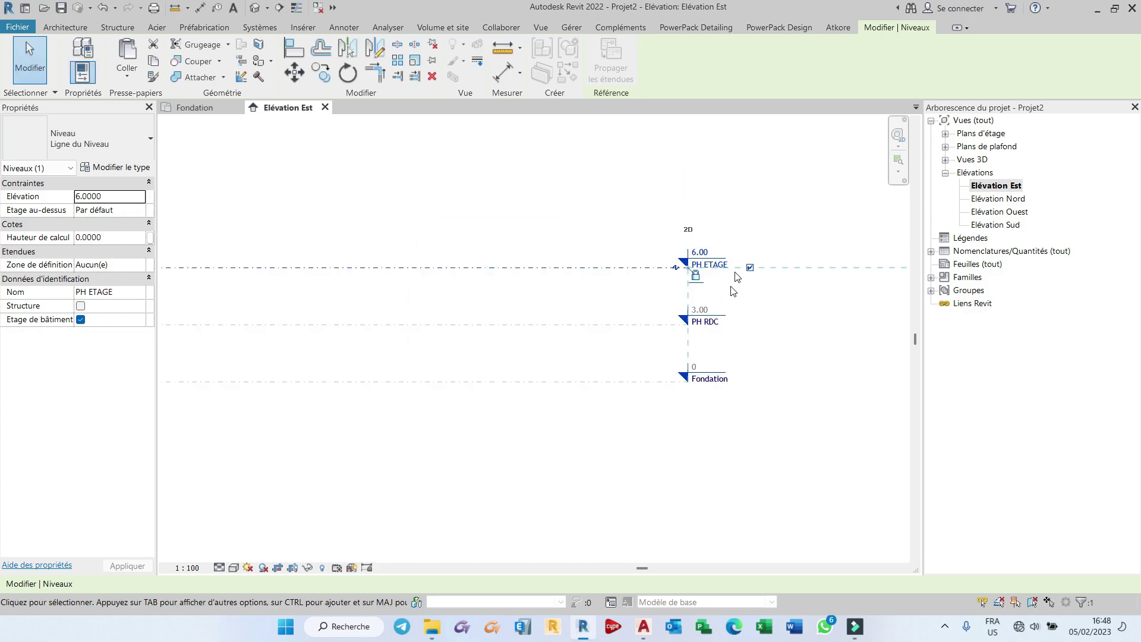
pyautogui.scroll(-1, 735, 342)
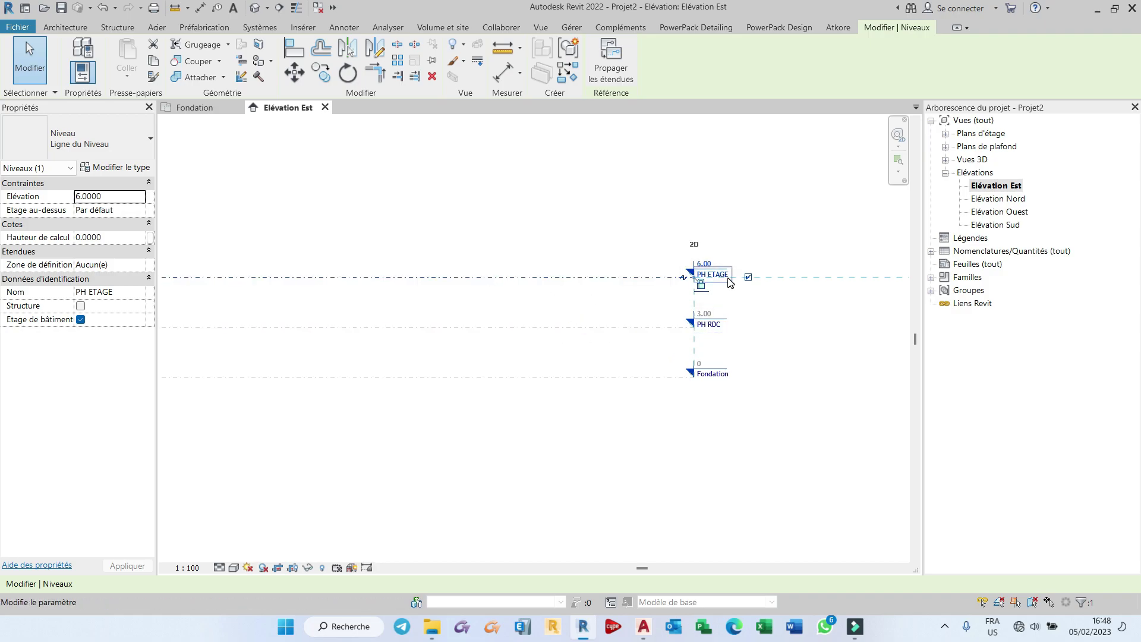
pyautogui.scroll(3, 730, 281)
pyautogui.scroll(-4, 714, 279)
pyautogui.scroll(-2, 703, 283)
pyautogui.scroll(-1, 681, 292)
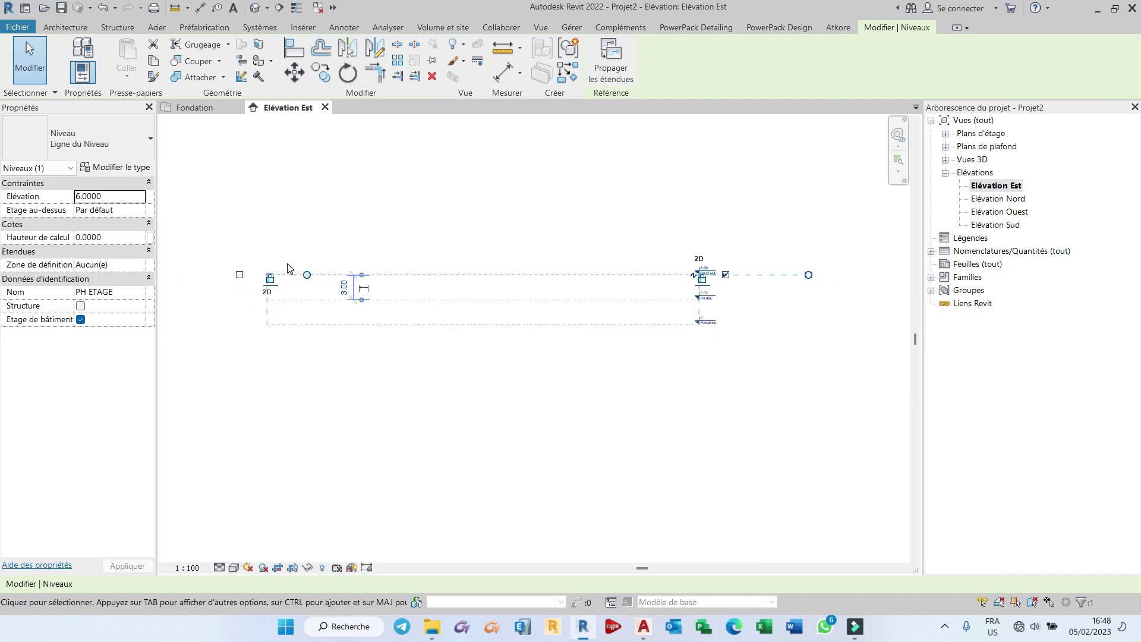
pyautogui.scroll(2, 288, 269)
pyautogui.scroll(3, 388, 312)
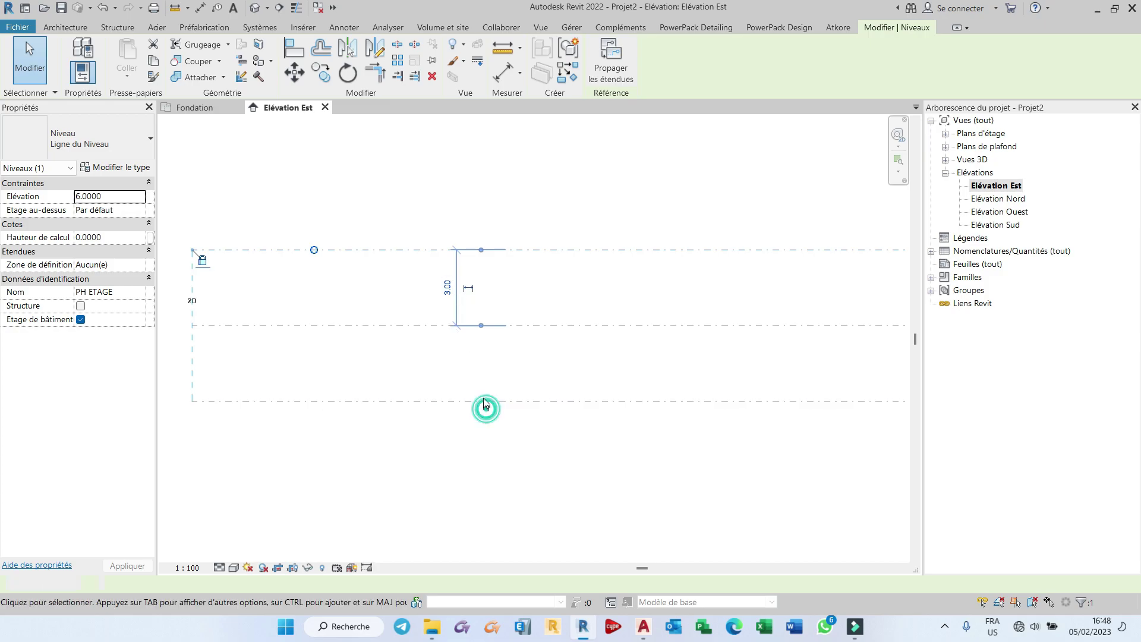
pyautogui.click(486, 407)
# Step: Switch to the Fondation floor plan and choose villa revit1.dwg as the CAD file to import
pyautogui.click(198, 107)
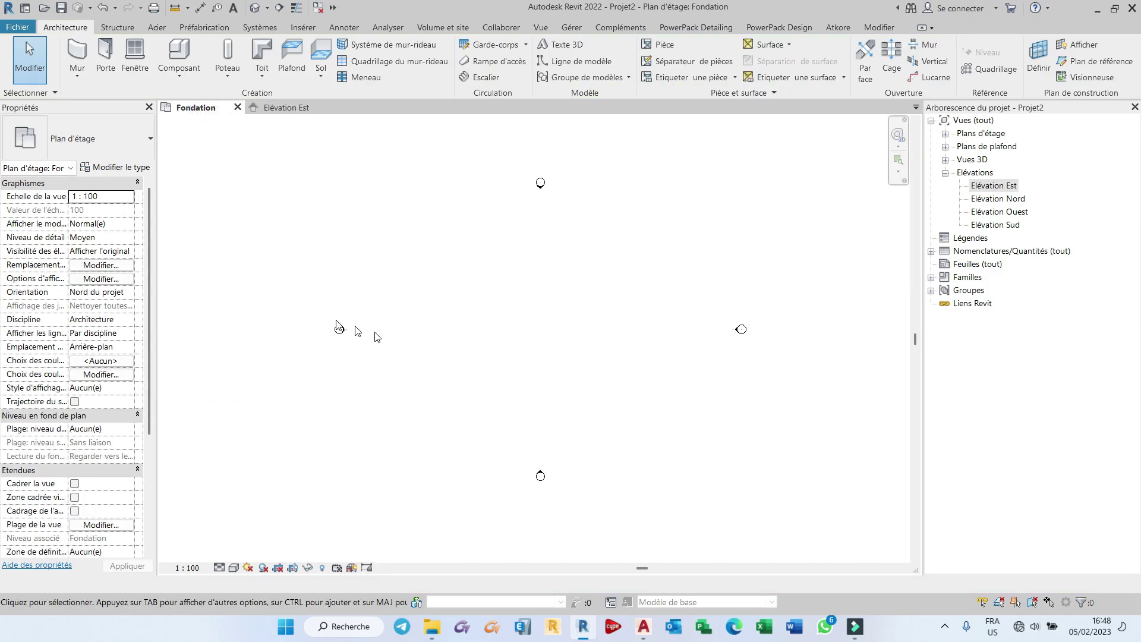
pyautogui.scroll(1, 475, 347)
pyautogui.click(304, 28)
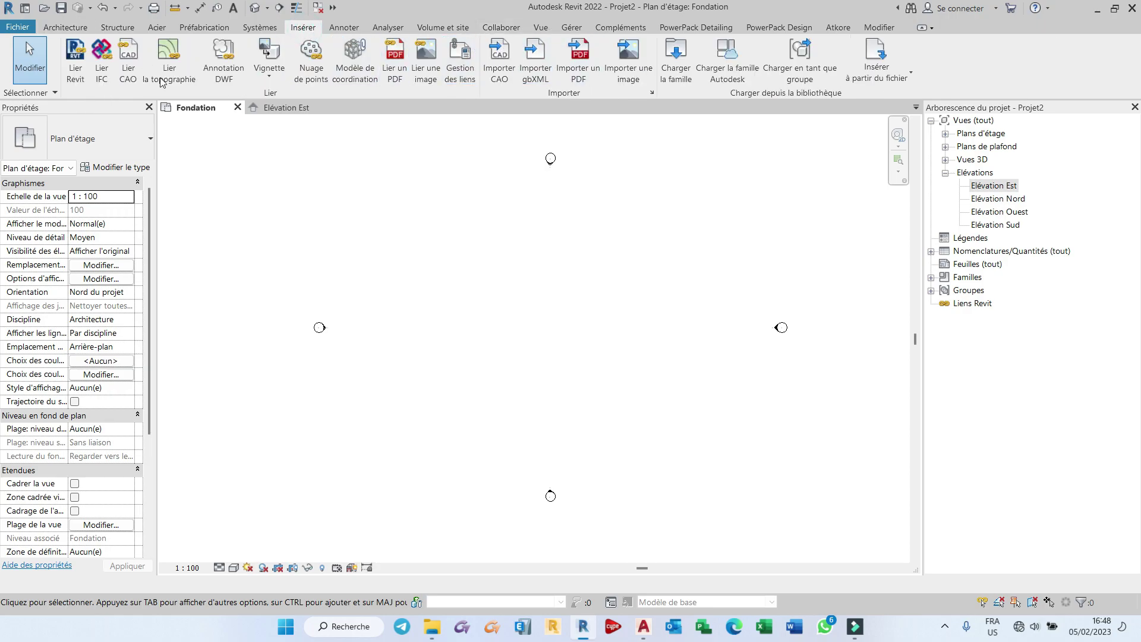
pyautogui.click(499, 57)
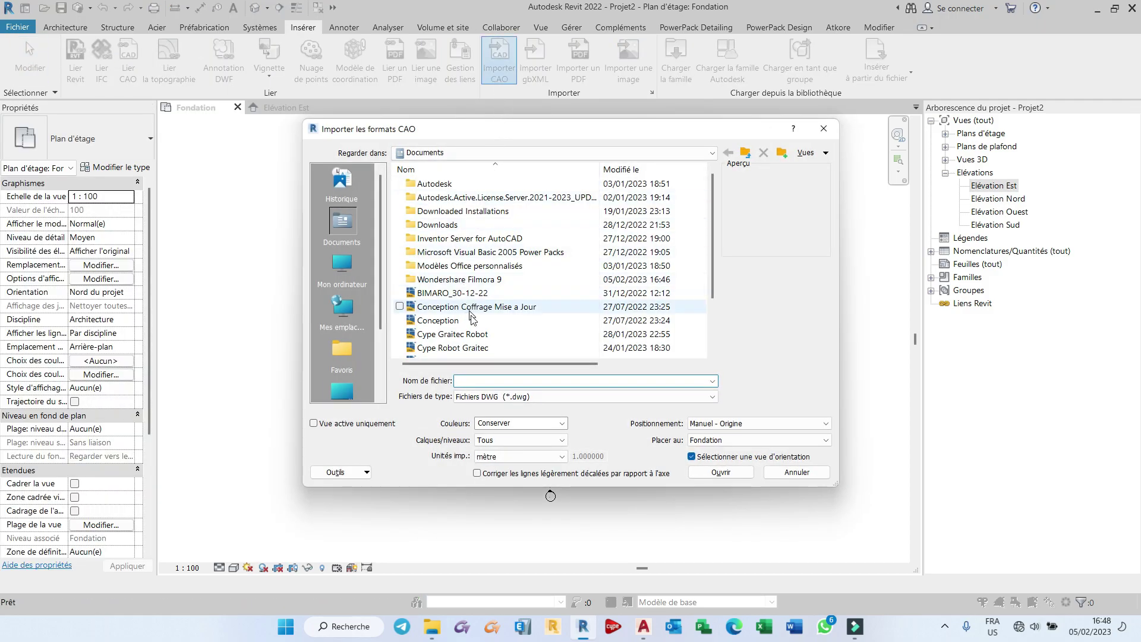
pyautogui.scroll(-2, 472, 327)
pyautogui.click(440, 348)
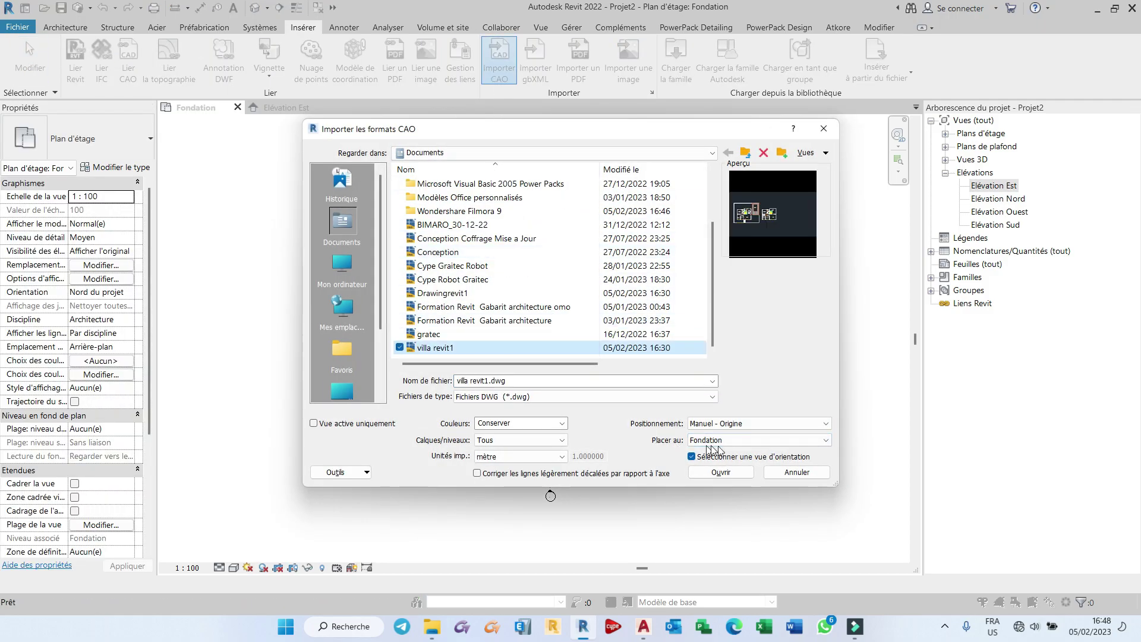
# Step: Import the drawing in metres at the Fondation level with Manuel - Origine positioning, placing it between the four elevation markers
pyautogui.click(754, 439)
pyautogui.click(757, 440)
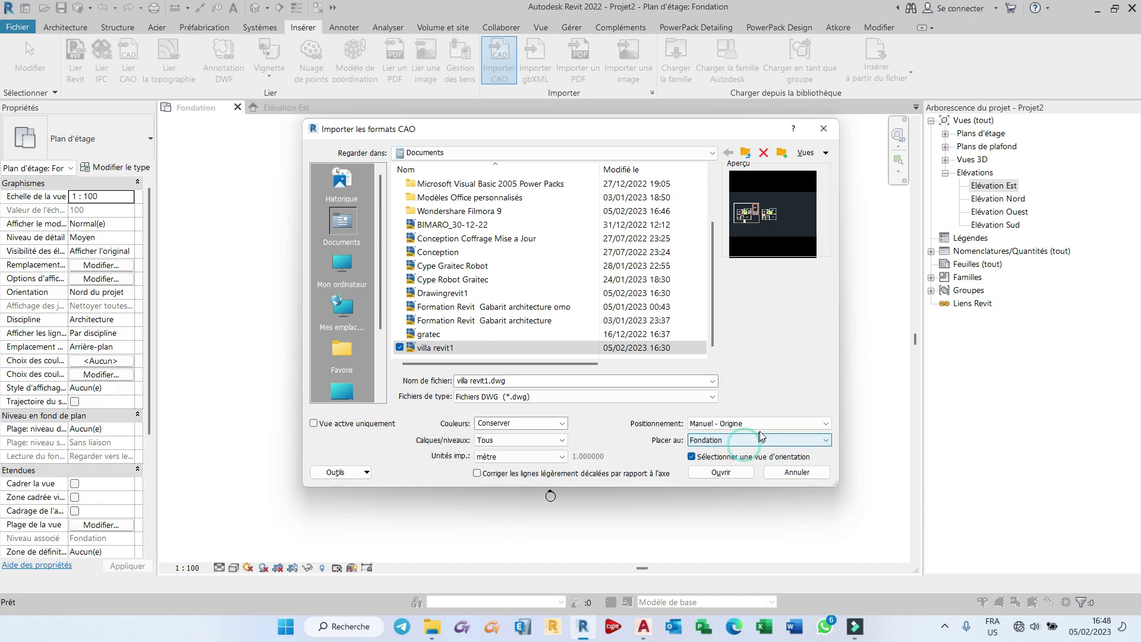
pyautogui.click(766, 422)
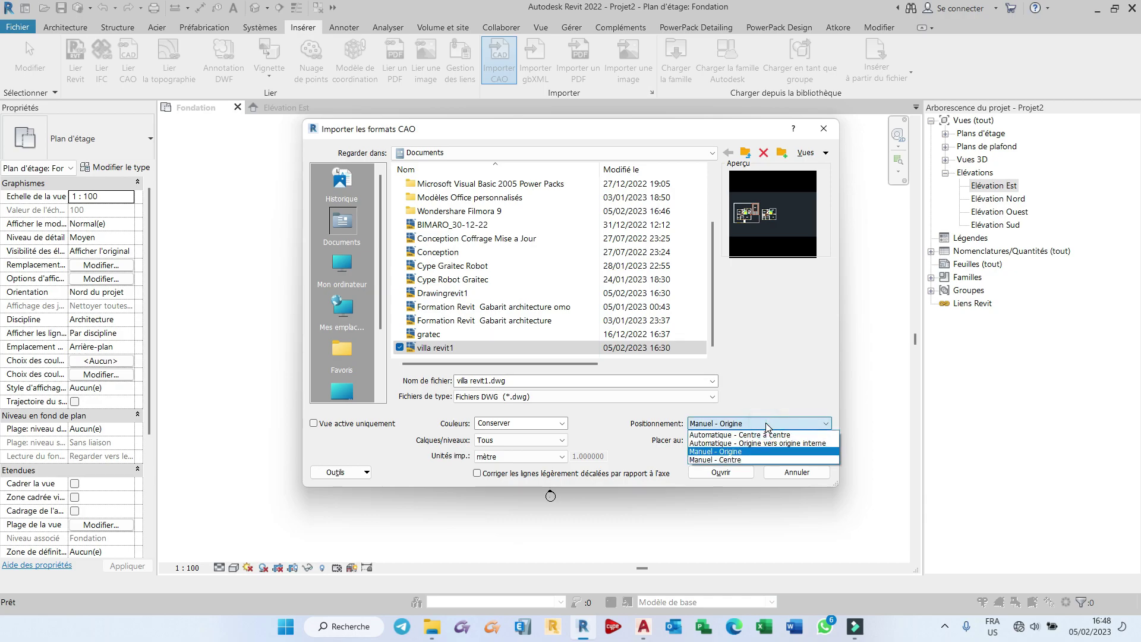
pyautogui.click(766, 422)
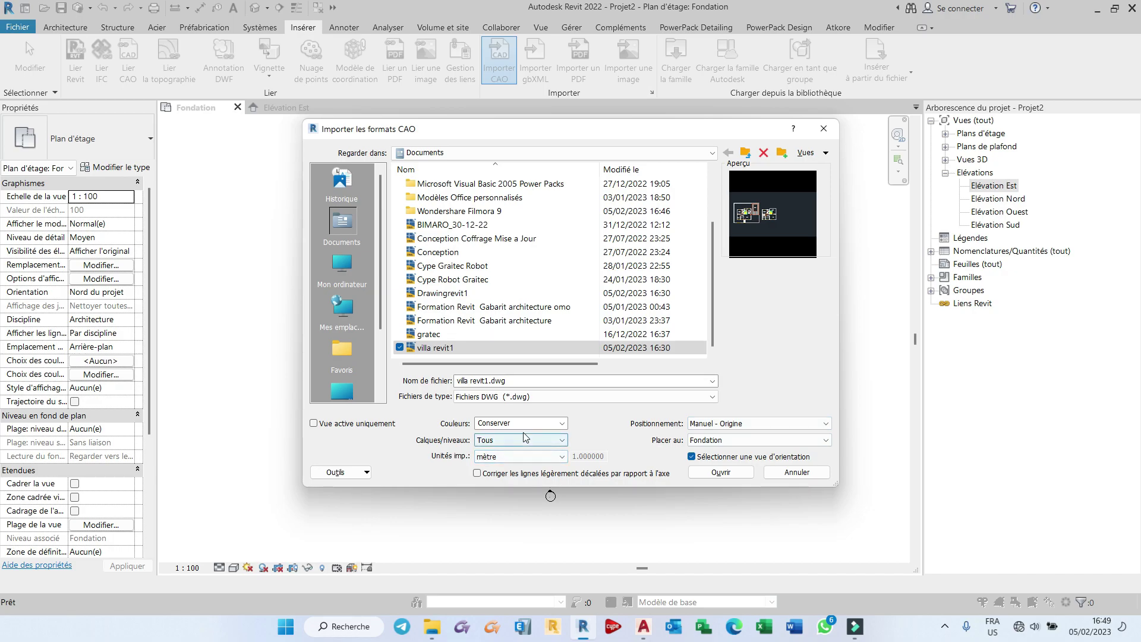
pyautogui.click(541, 459)
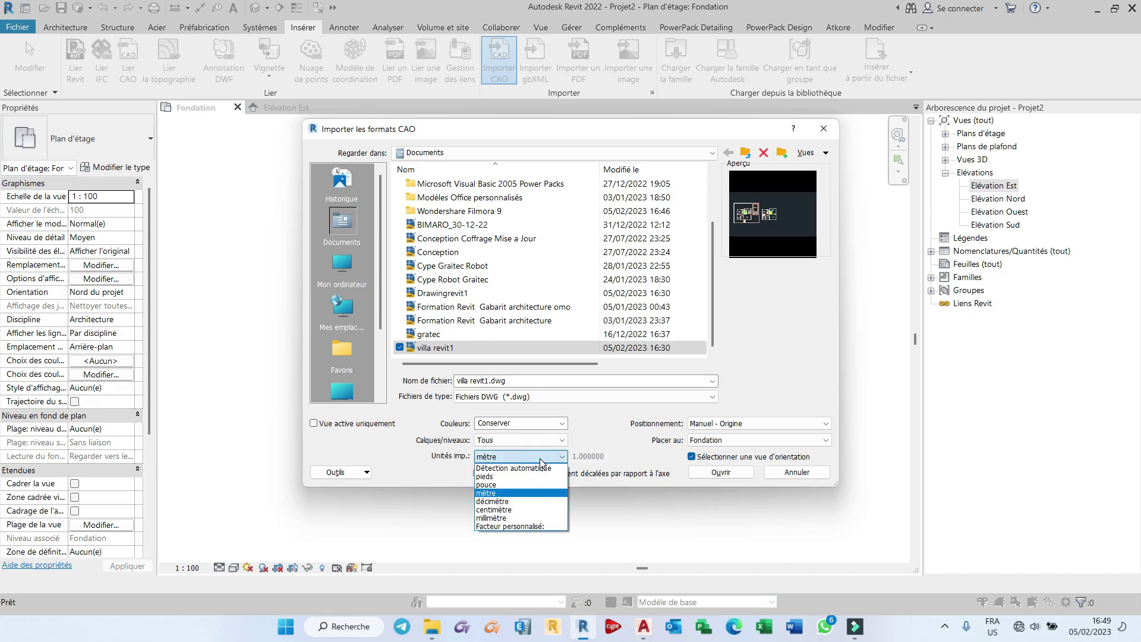
pyautogui.click(540, 461)
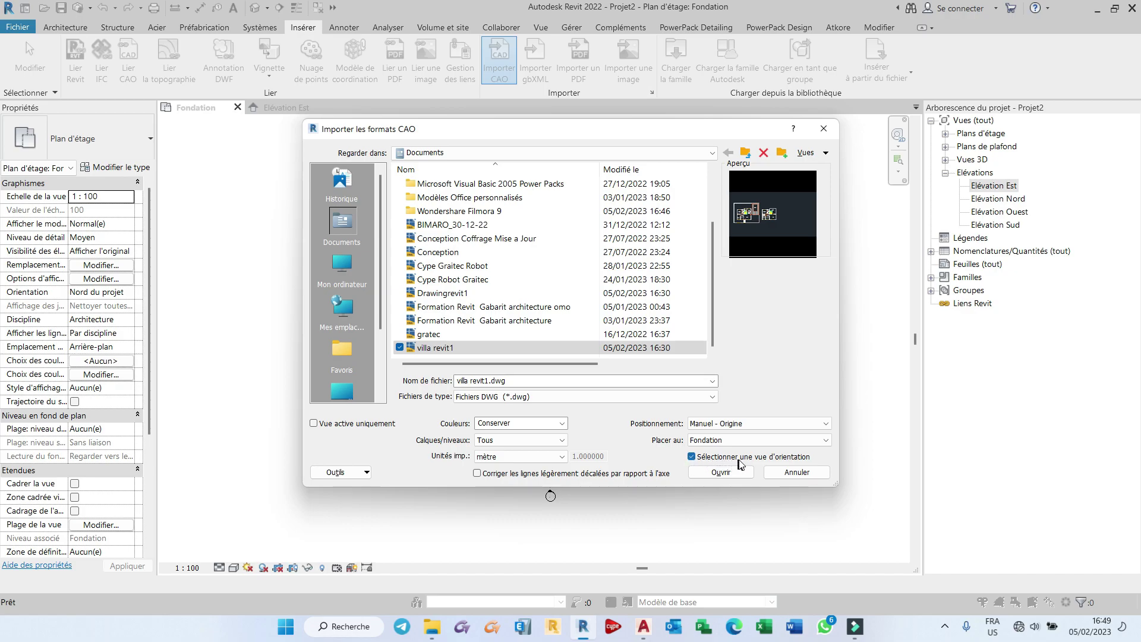
pyautogui.click(763, 460)
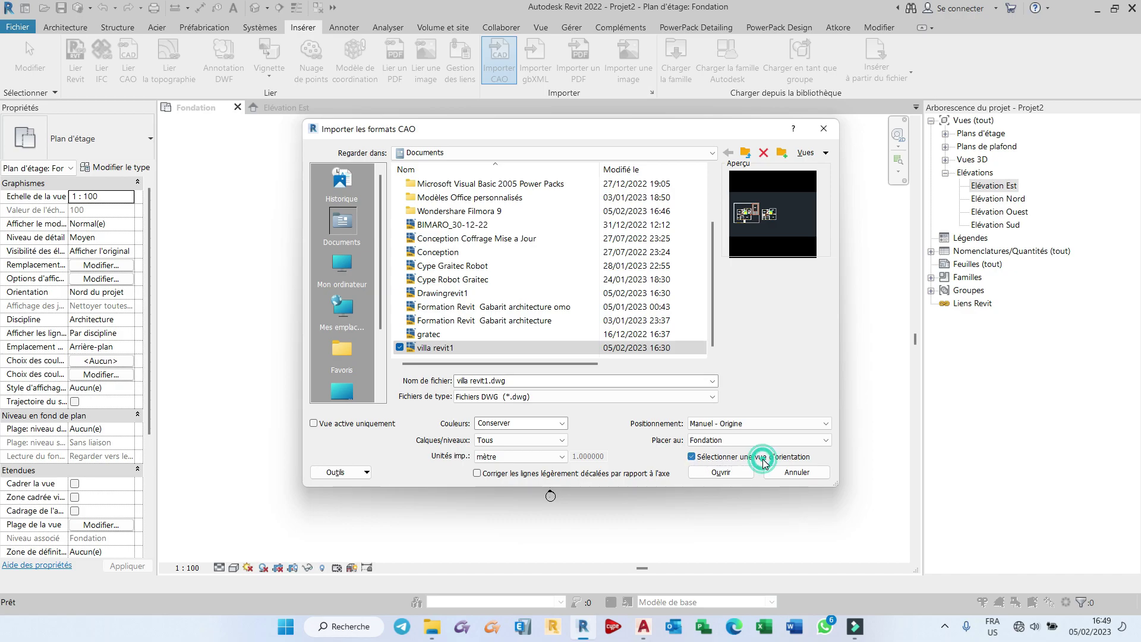
pyautogui.click(721, 473)
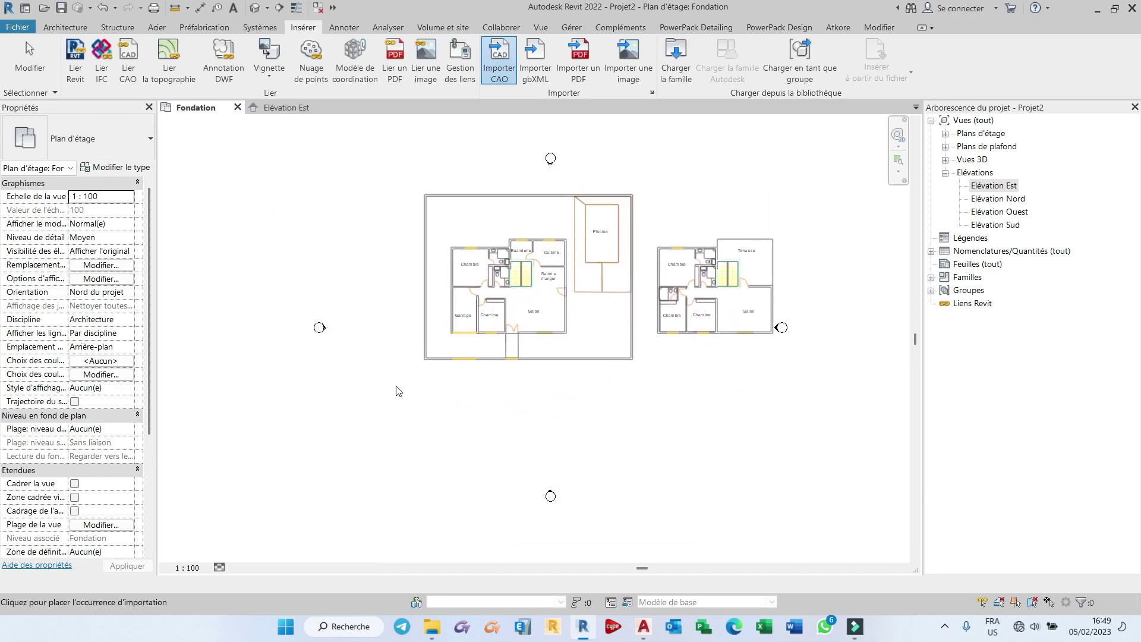
pyautogui.scroll(-1, 398, 393)
pyautogui.click(409, 395)
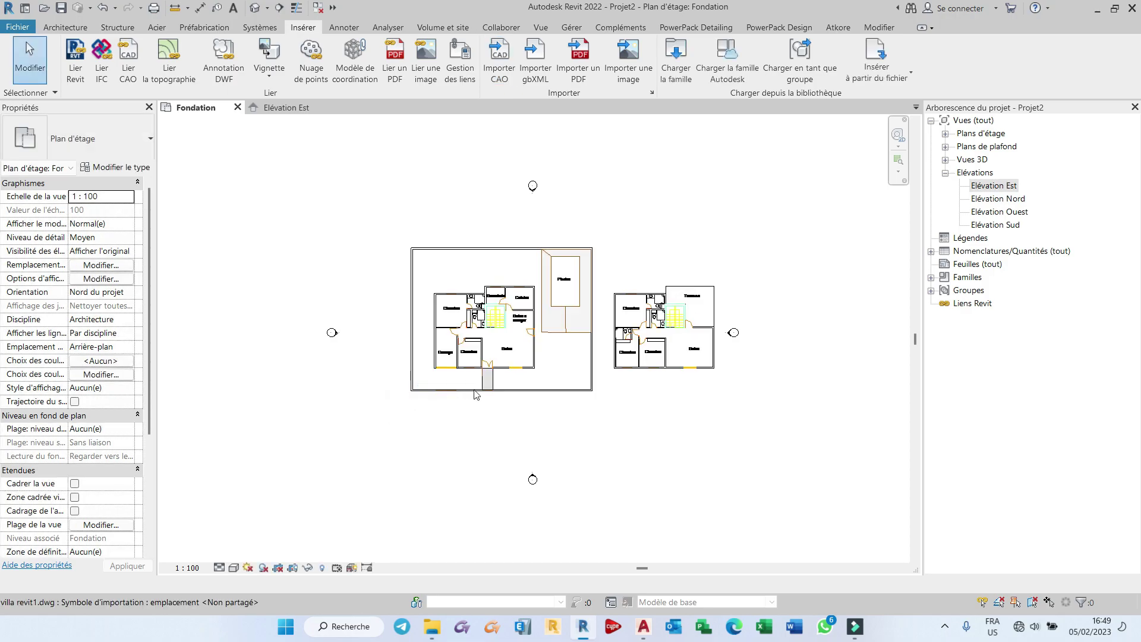
# Step: Examine the room layout of the imported ground-floor plan, including the stairs, kitchen and living room
pyautogui.scroll(5, 519, 337)
pyautogui.scroll(-1, 588, 318)
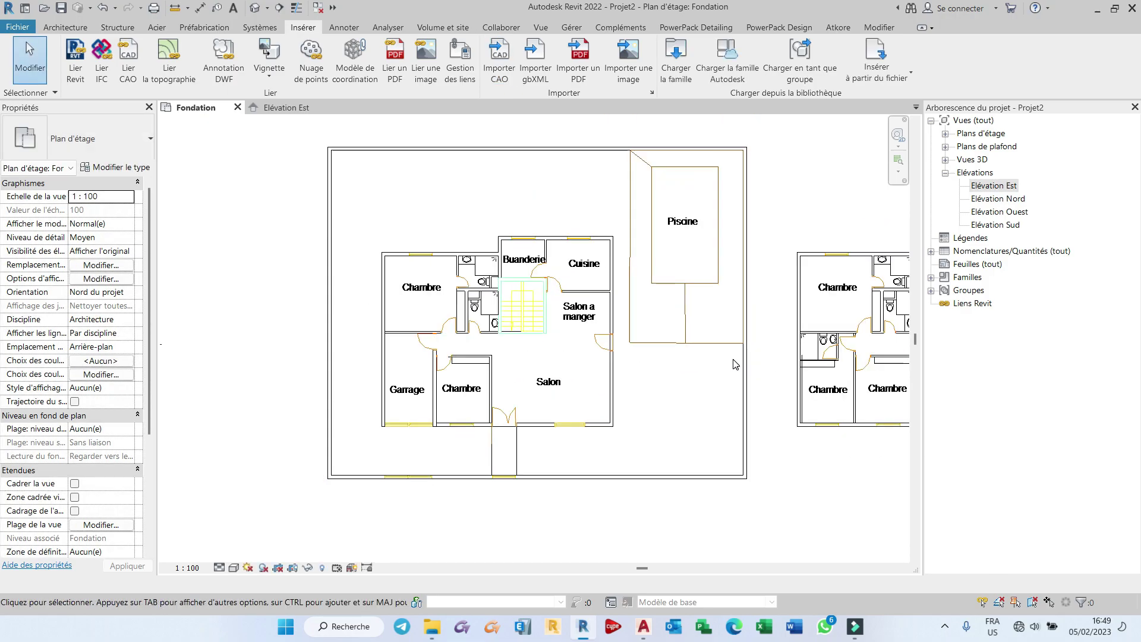
pyautogui.scroll(3, 590, 316)
pyautogui.scroll(2, 653, 309)
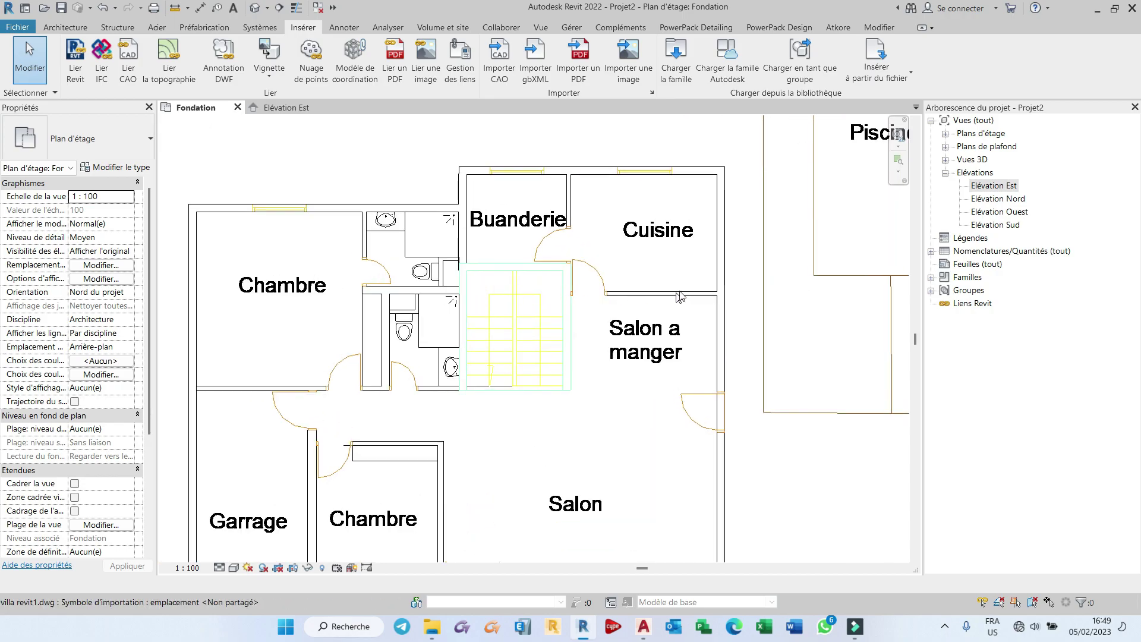
pyautogui.scroll(-1, 702, 306)
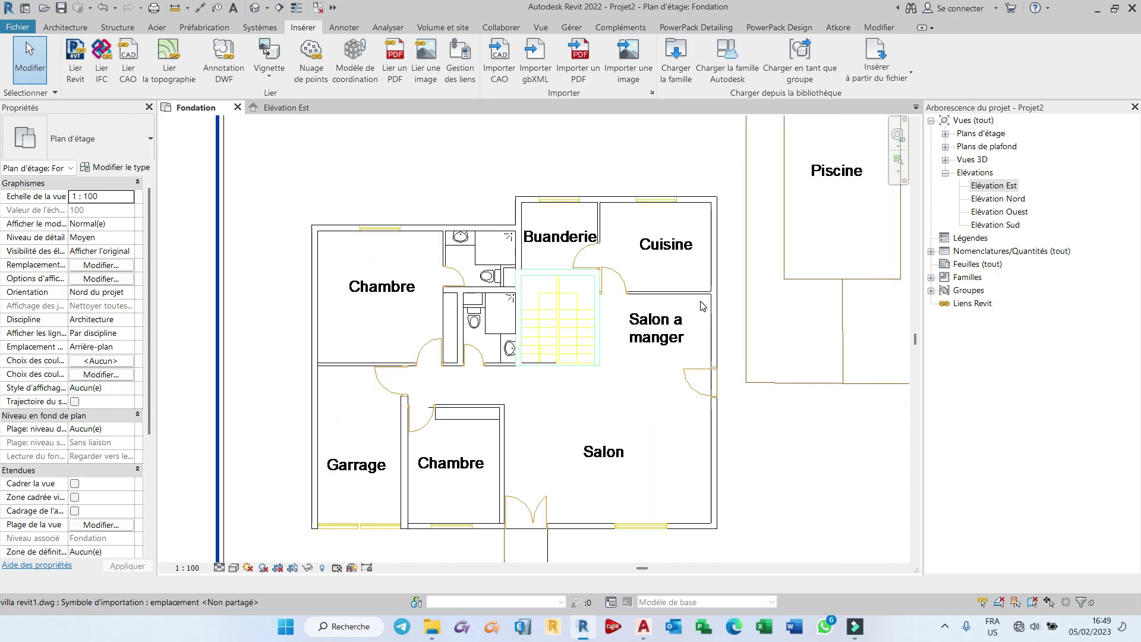
# Step: Start an architectural wall and choose the basic wall type Ext. Brique 22 + Isolant 10
pyautogui.click(19, 28)
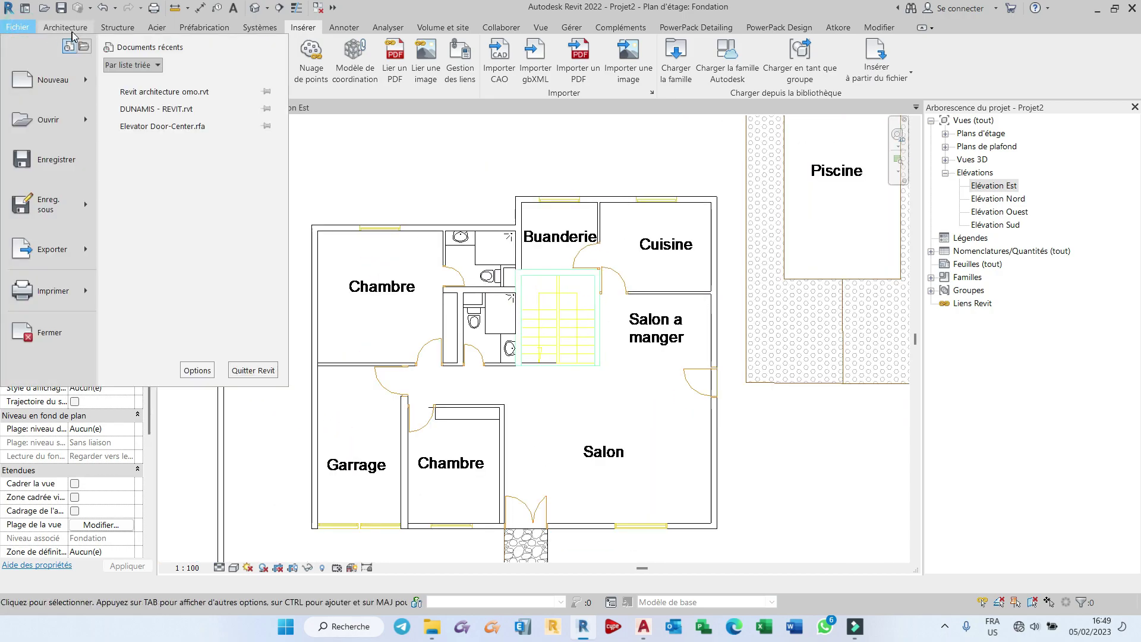
pyautogui.click(73, 30)
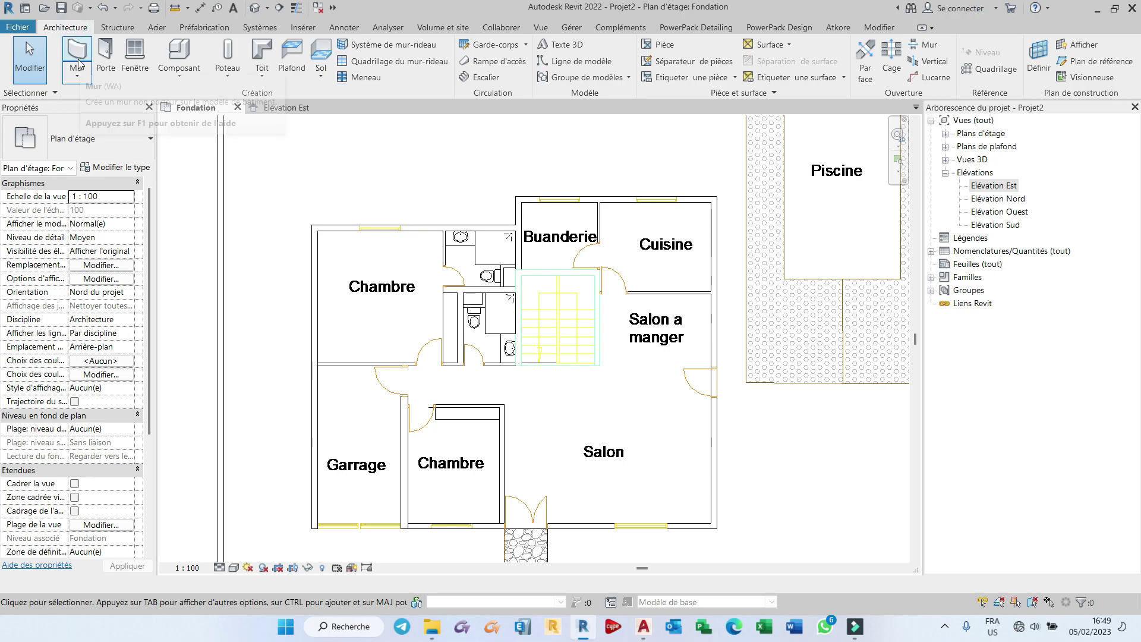
pyautogui.click(77, 51)
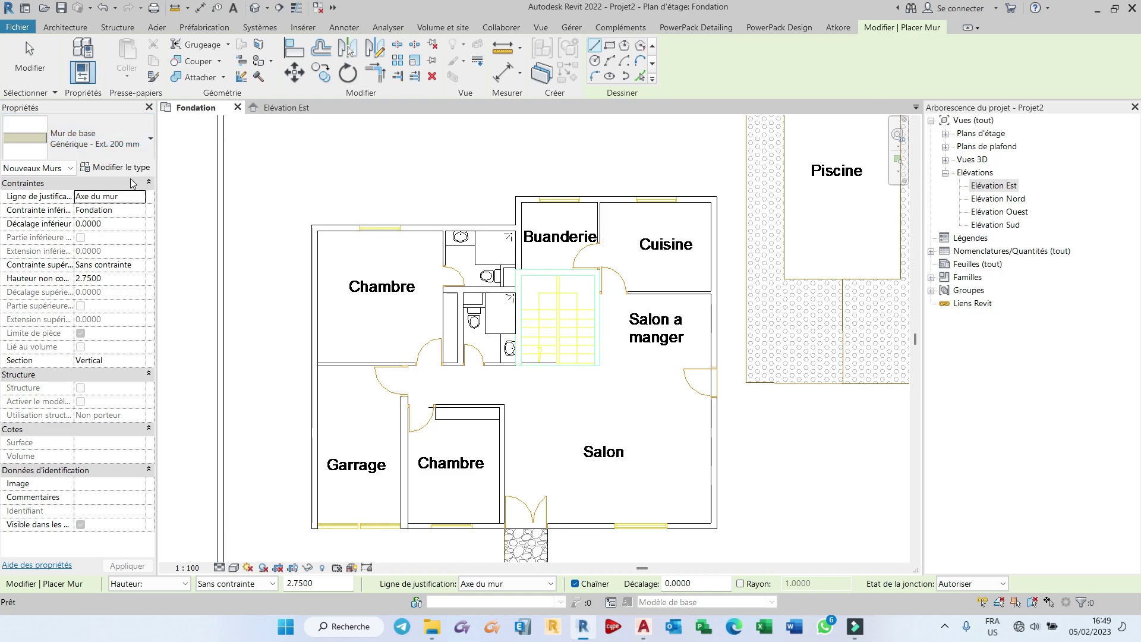
pyautogui.click(125, 152)
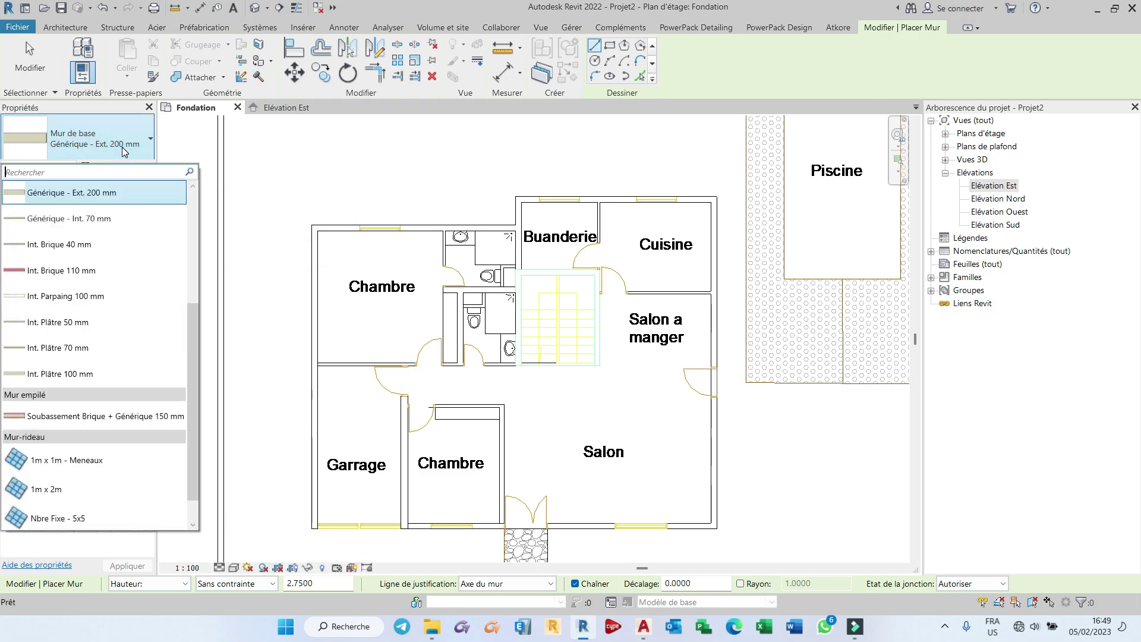
pyautogui.scroll(-1, 116, 246)
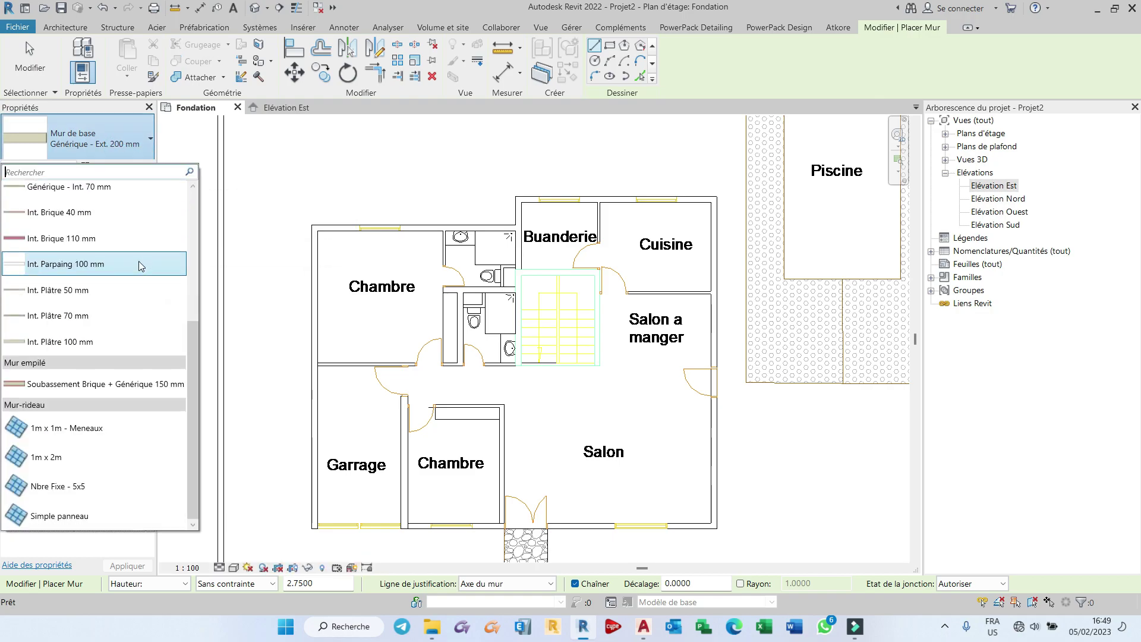
pyautogui.scroll(7, 116, 245)
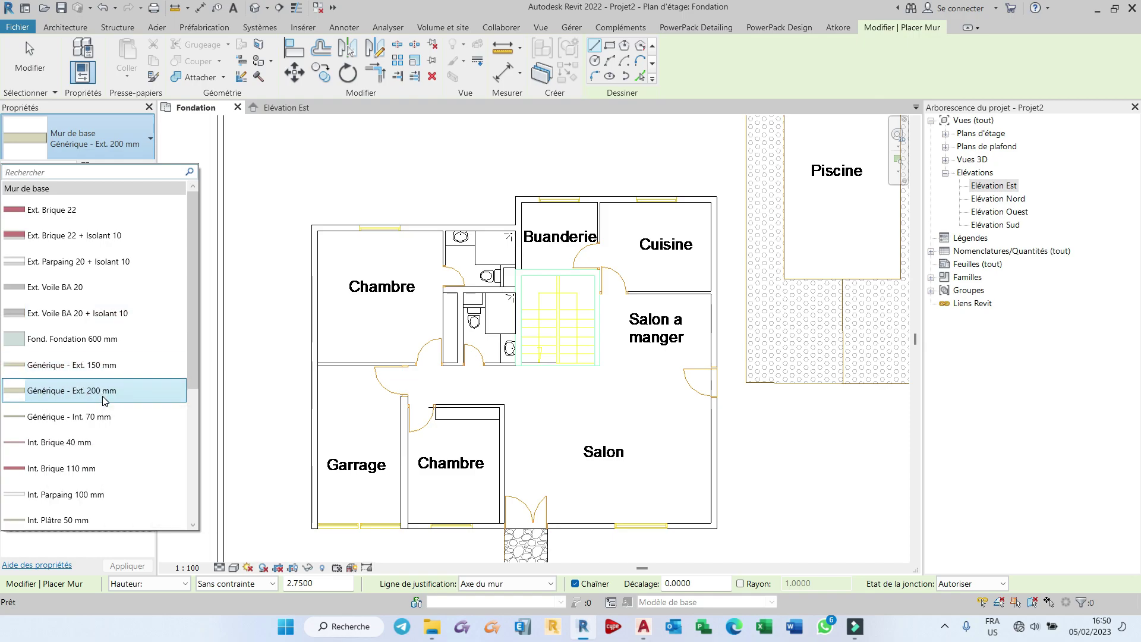
pyautogui.scroll(-3, 108, 424)
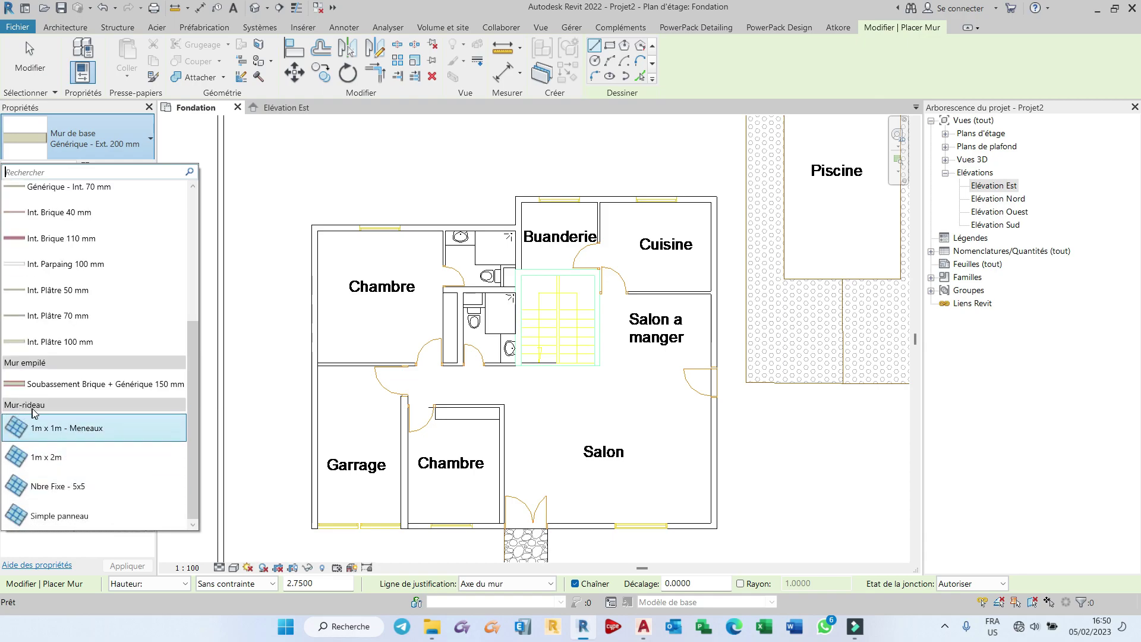
pyautogui.scroll(4, 66, 324)
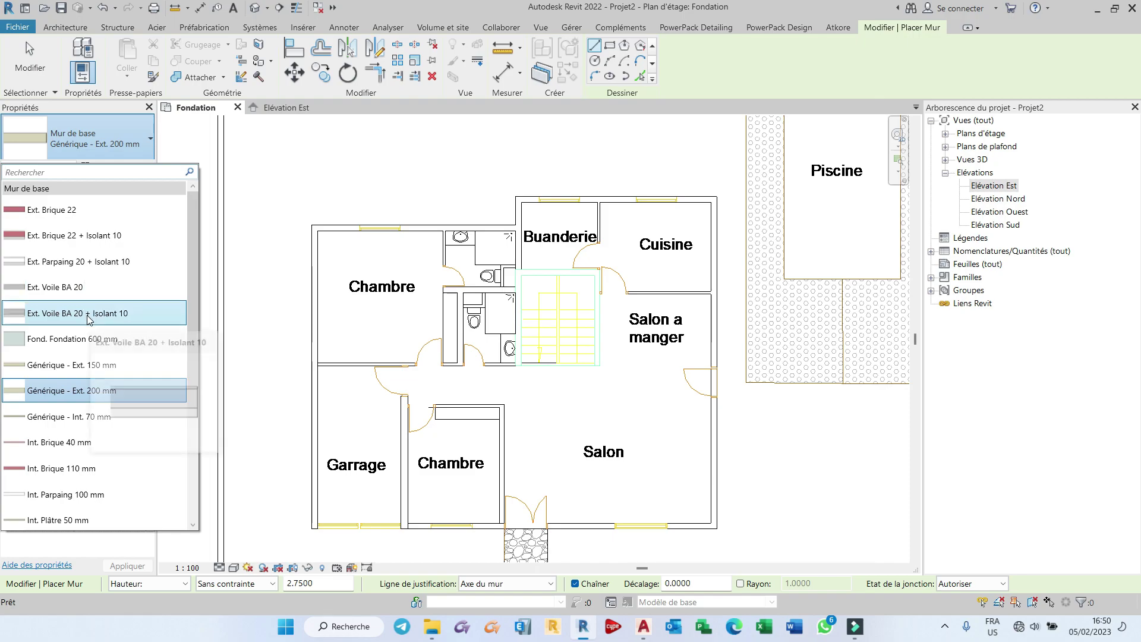
pyautogui.click(96, 237)
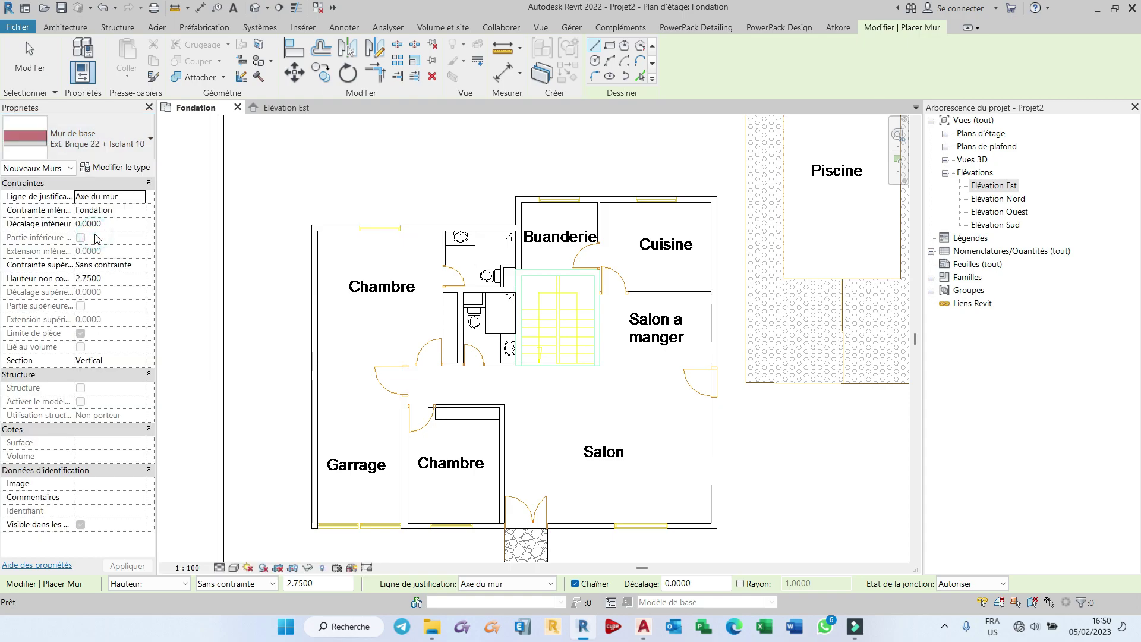
# Step: Duplicate the Ext. Brique 22 + Isolant 10 wall type under the name Mur de 20
pyautogui.click(119, 168)
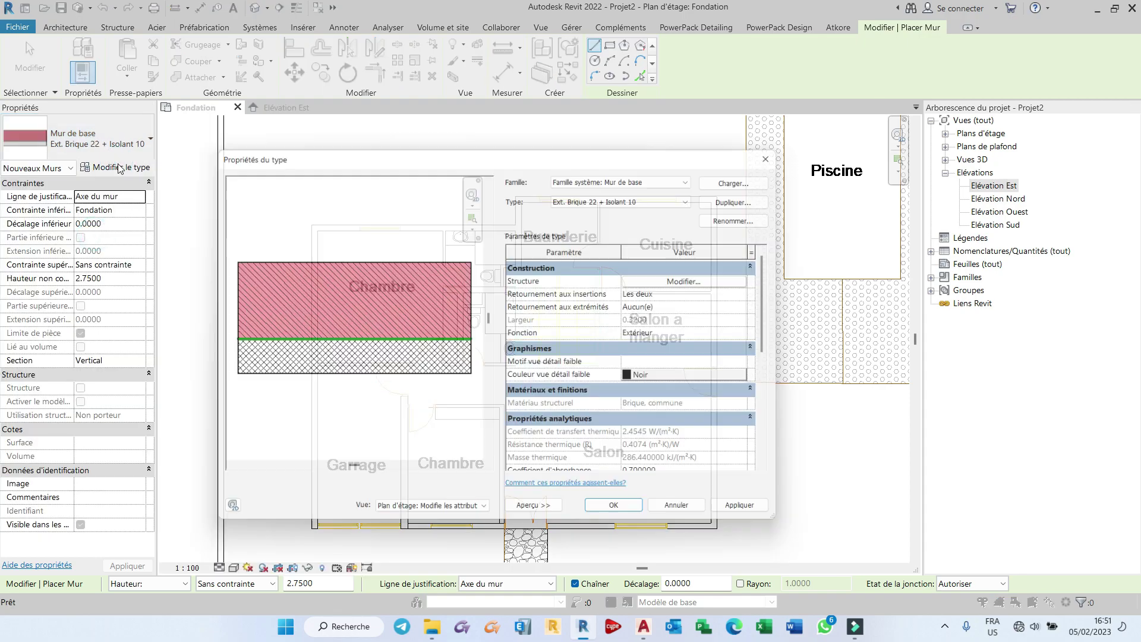
pyautogui.scroll(-1, 368, 323)
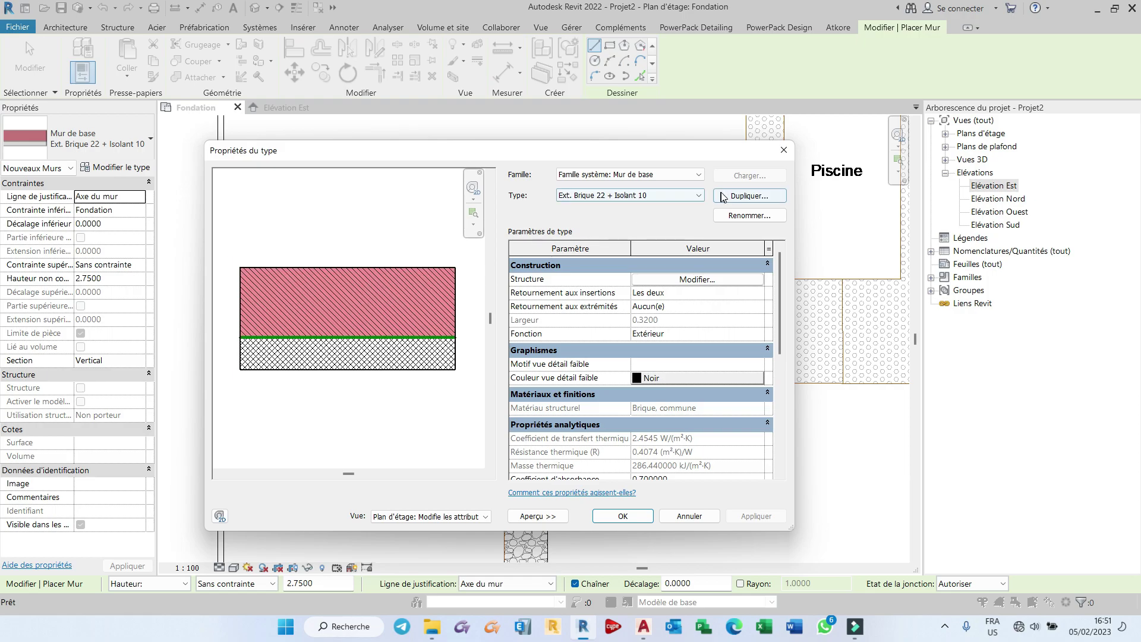
pyautogui.click(748, 195)
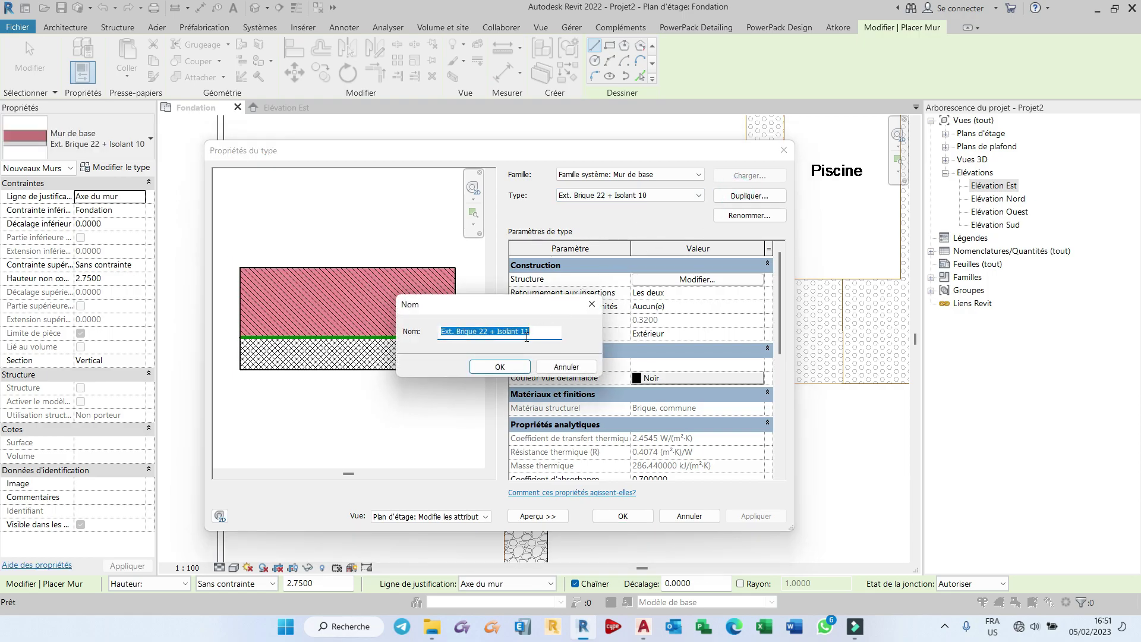
pyautogui.press('BackSpace')
pyautogui.write('Mur de 20')
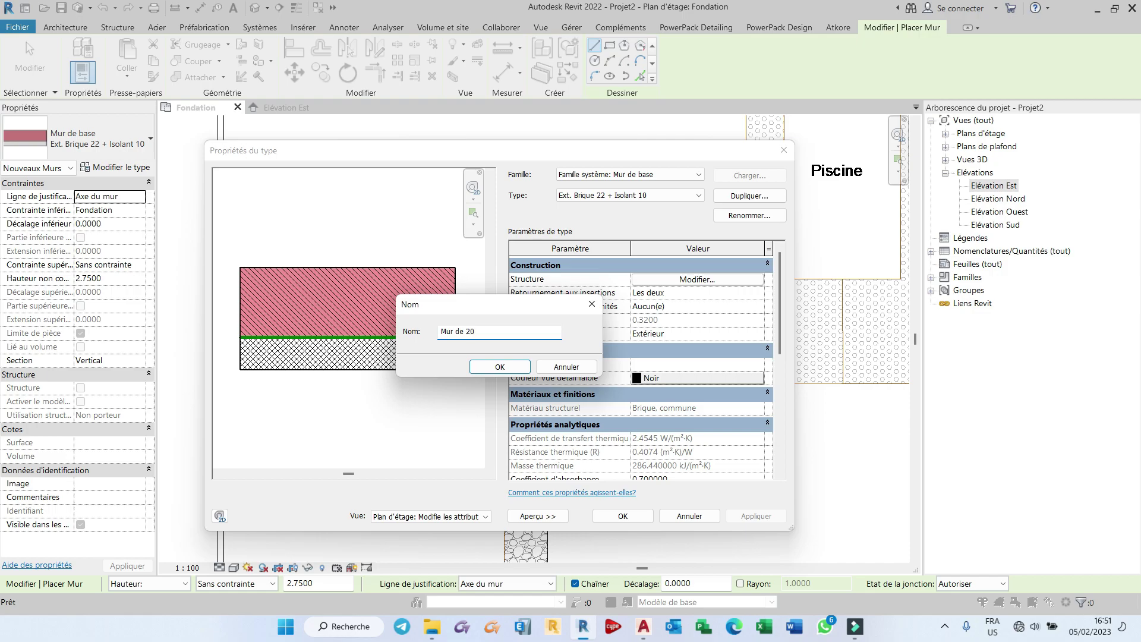
pyautogui.click(500, 367)
# Step: Set the load-bearing brick layer of Mur de 20 to a thickness of 0.20 and accept the assembly
pyautogui.click(701, 279)
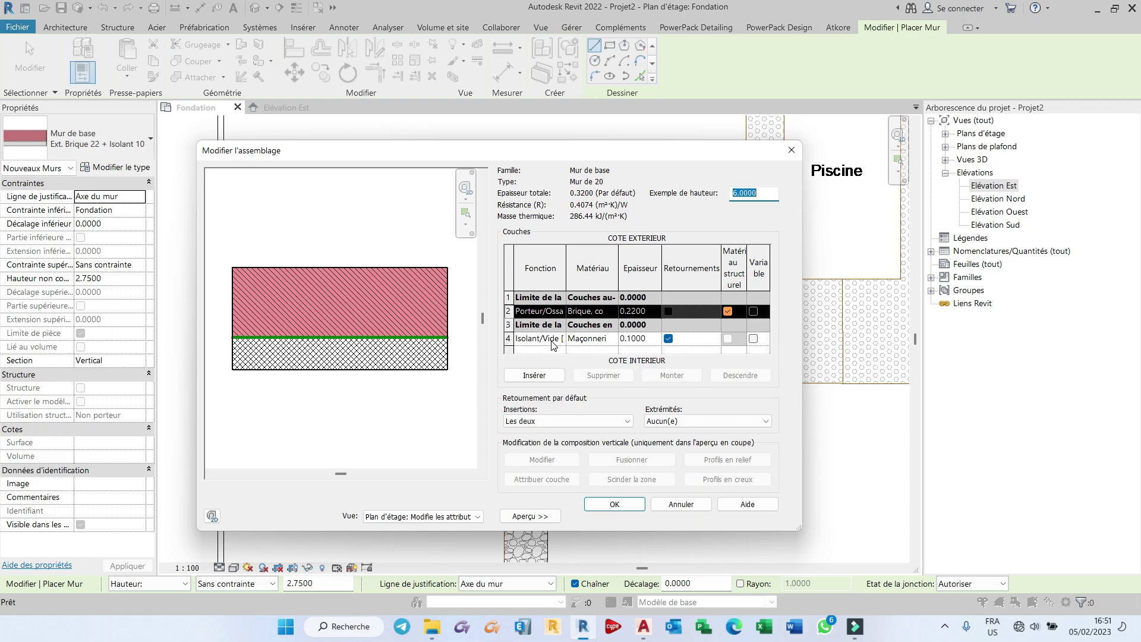
pyautogui.click(640, 312)
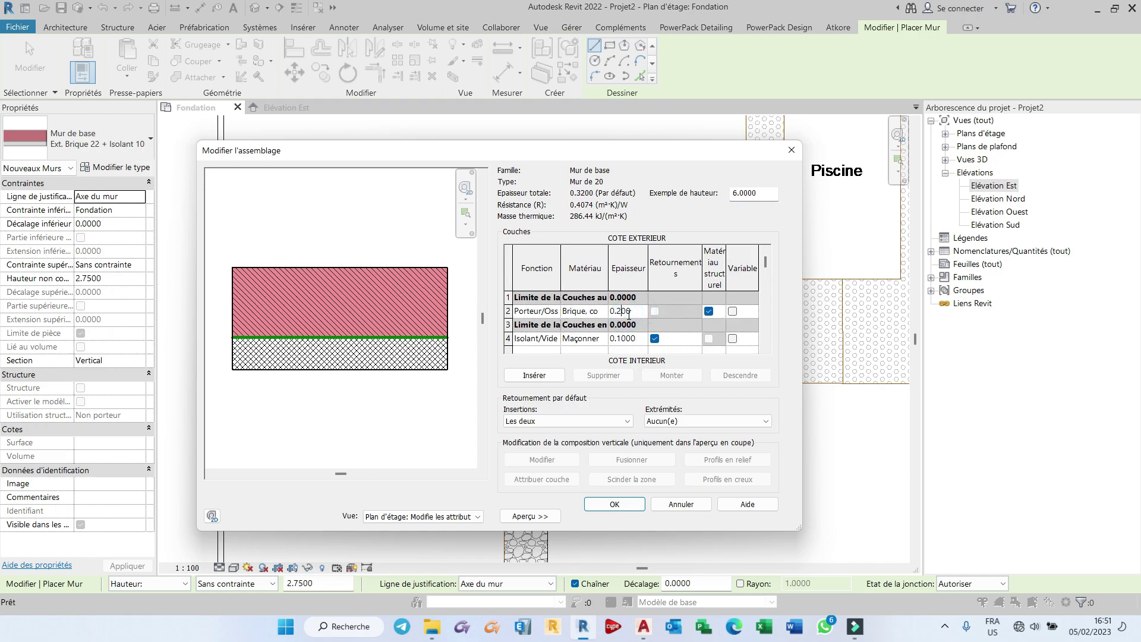
pyautogui.scroll(-1, 595, 343)
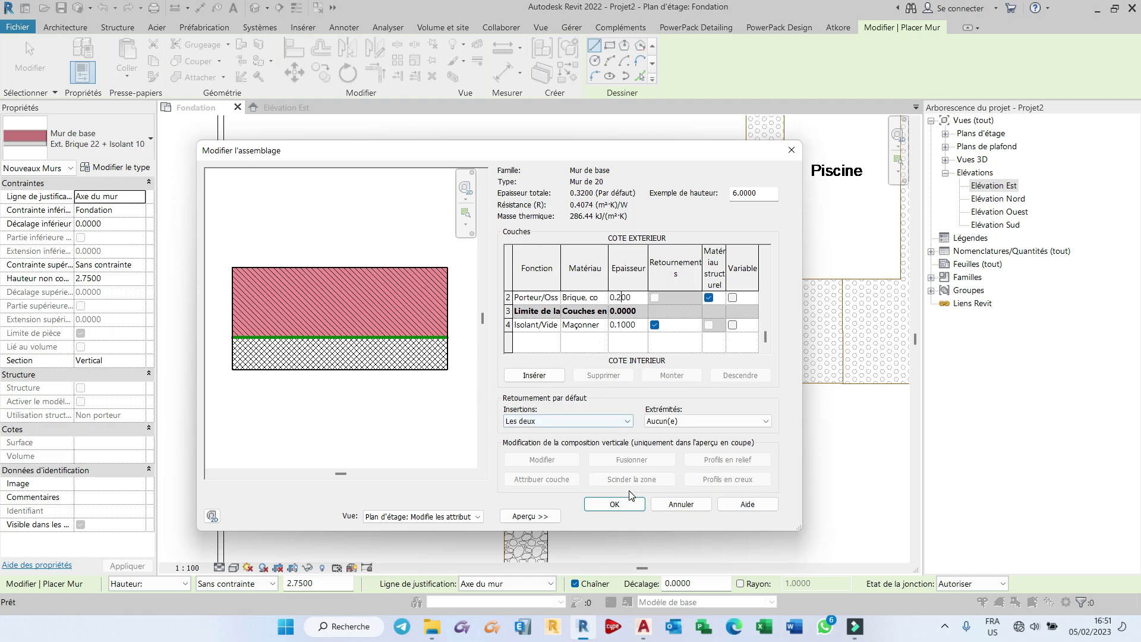
pyautogui.click(615, 505)
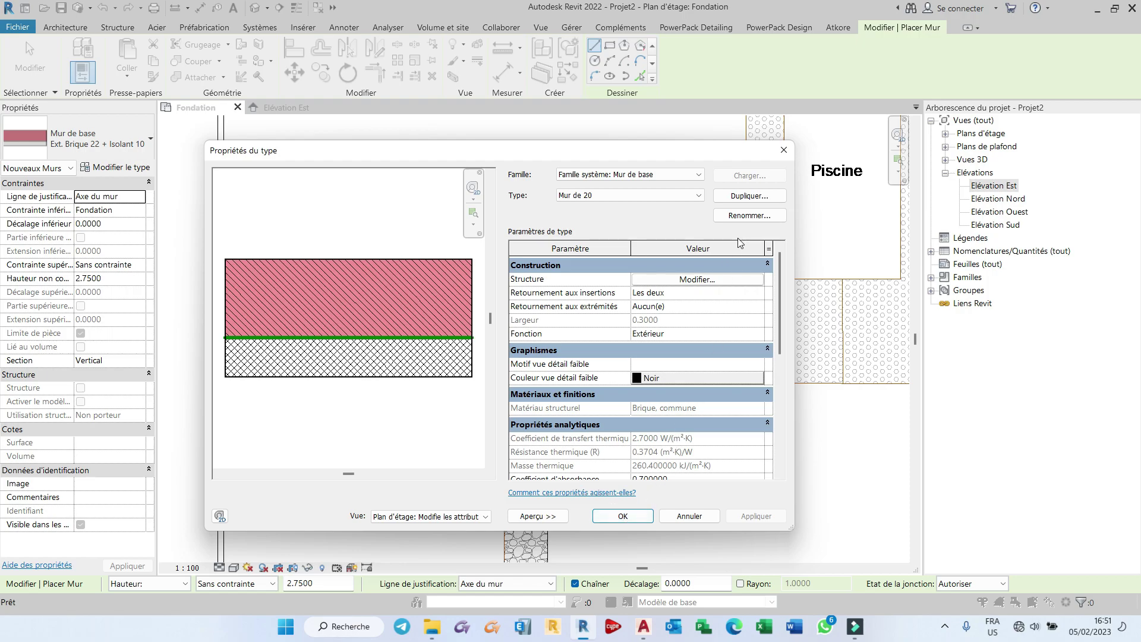
# Step: Duplicate the Mur de 20 wall type under the name Mur de 10
pyautogui.click(750, 196)
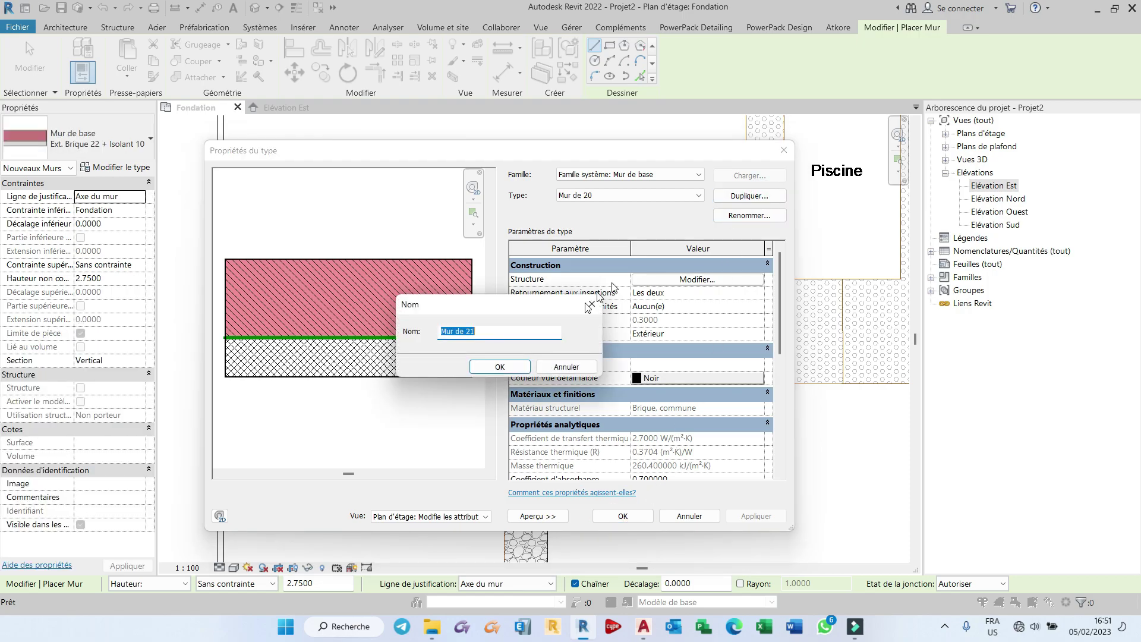
pyautogui.press('BackSpace')
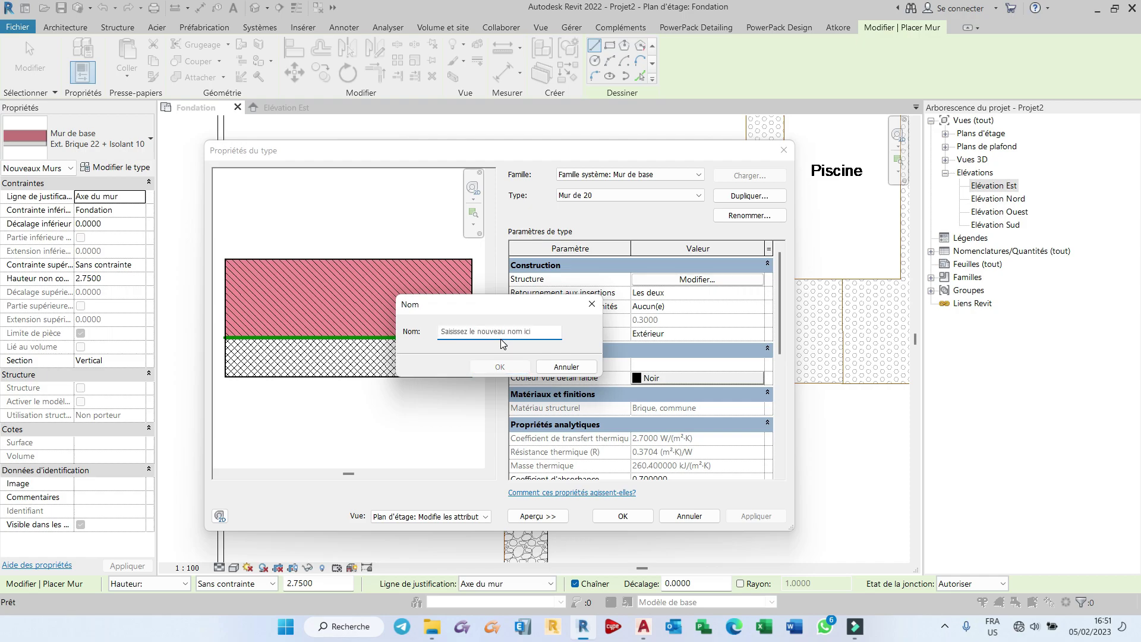
pyautogui.write('Mur de 10')
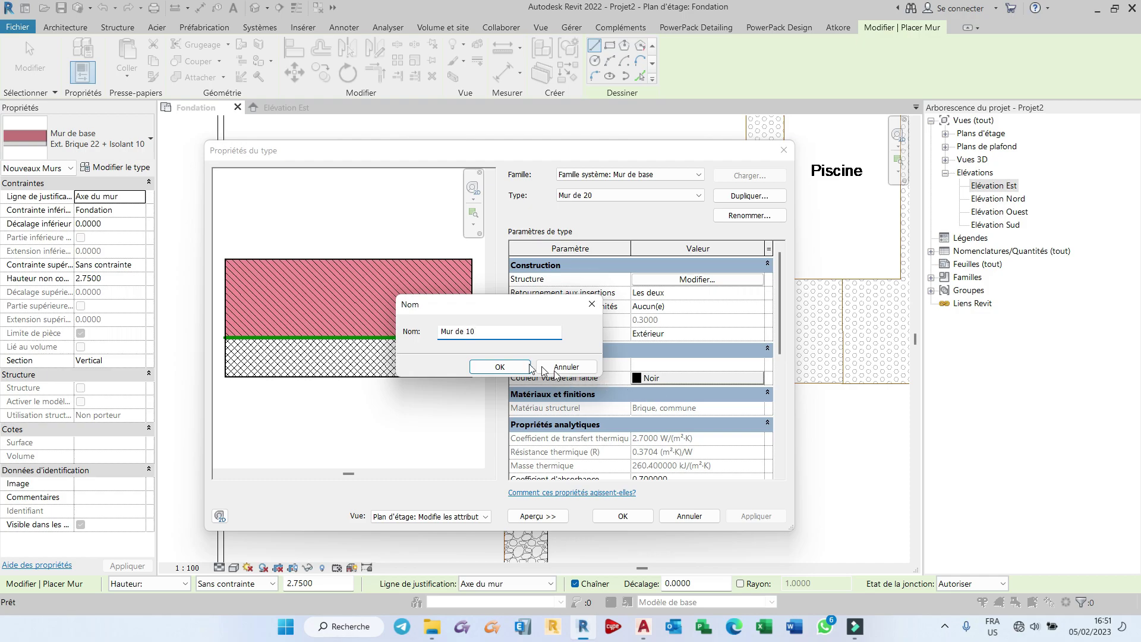
pyautogui.click(500, 367)
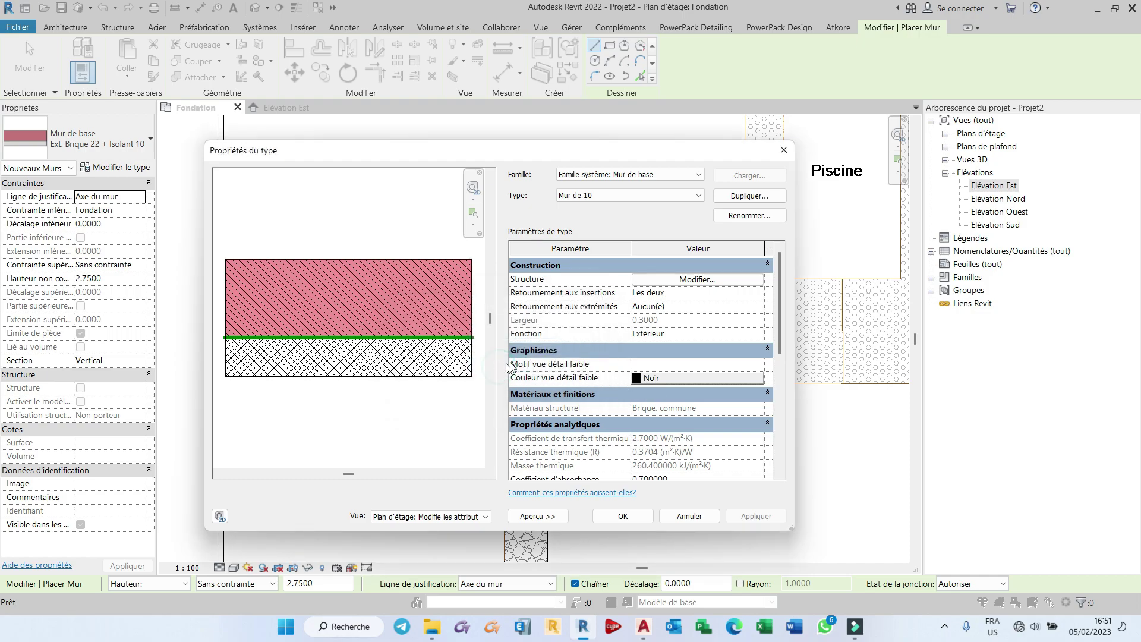
# Step: Set the load-bearing brick layer of Mur de 10 to a thickness of 0.10 and accept the type changes
pyautogui.click(699, 279)
pyautogui.click(631, 313)
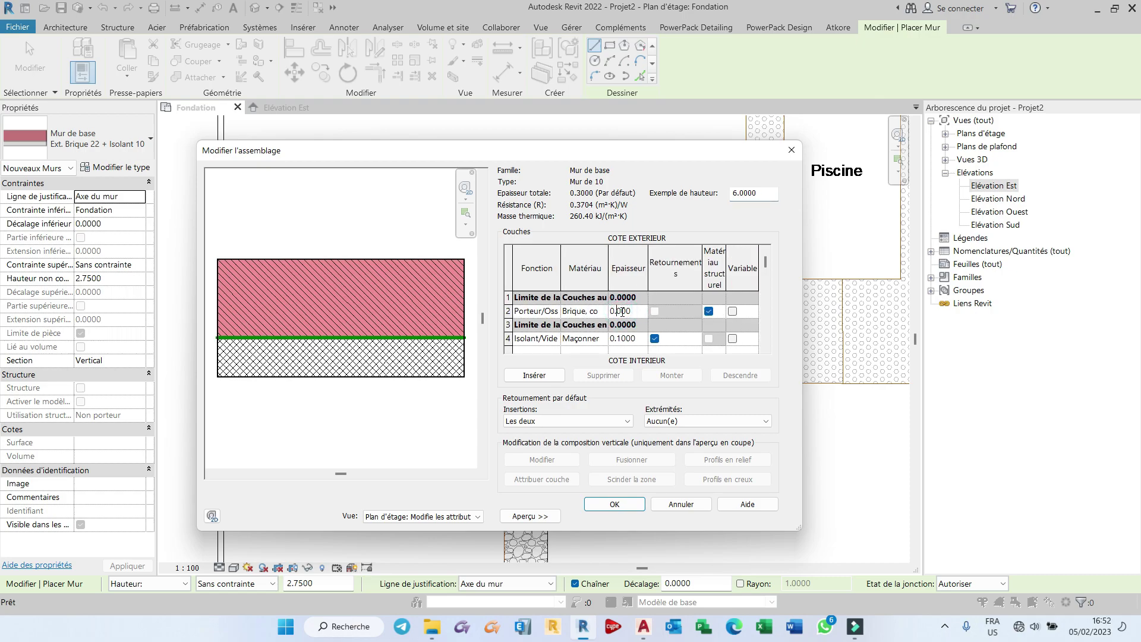
pyautogui.click(623, 340)
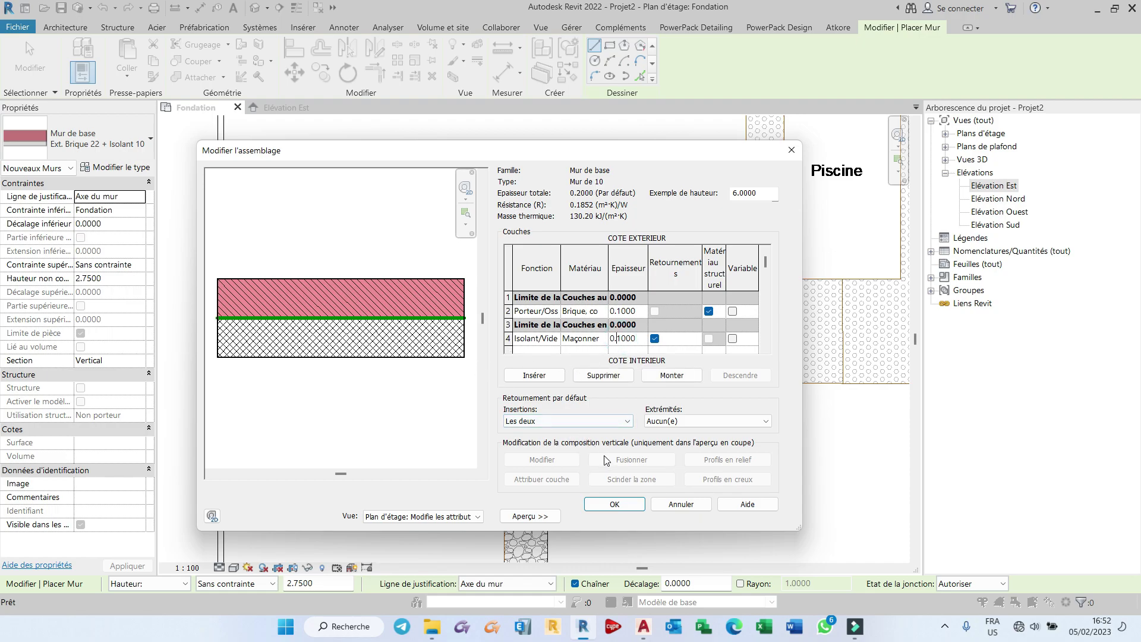
pyautogui.click(618, 503)
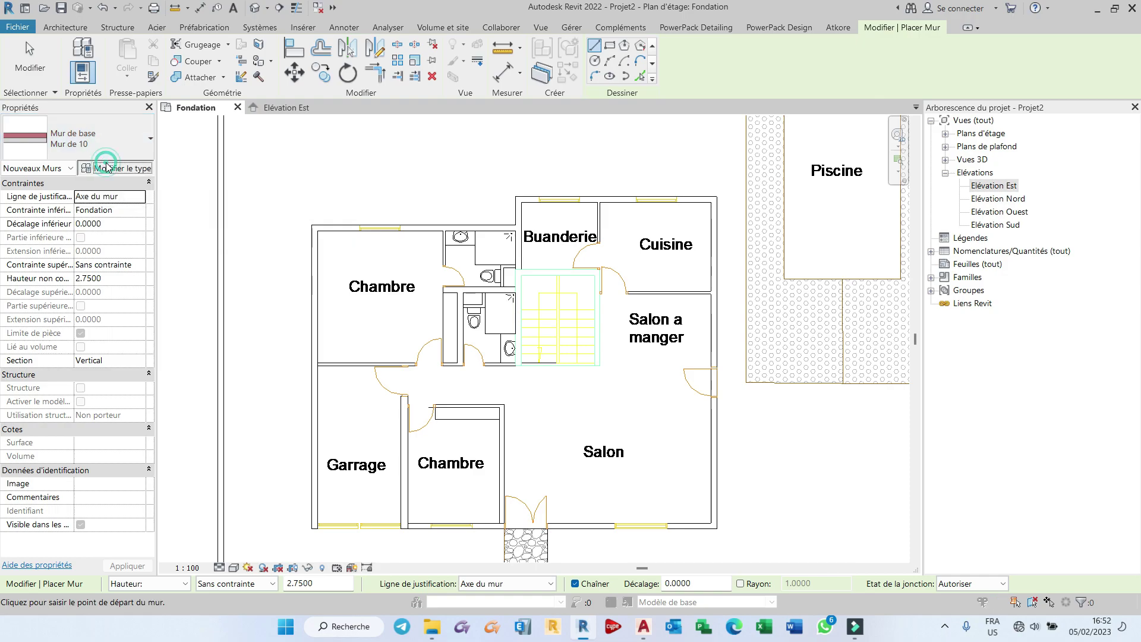
# Step: Look through the available wall types and try Générique - Ext. 150 mm for the new walls
pyautogui.click(106, 167)
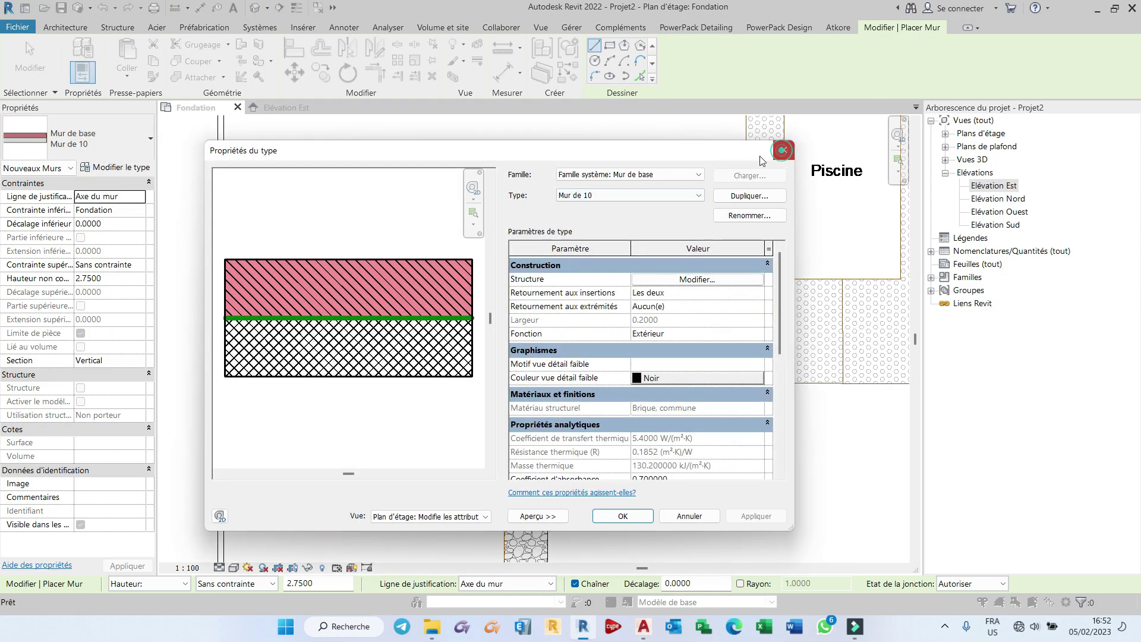
pyautogui.click(781, 151)
pyautogui.click(98, 132)
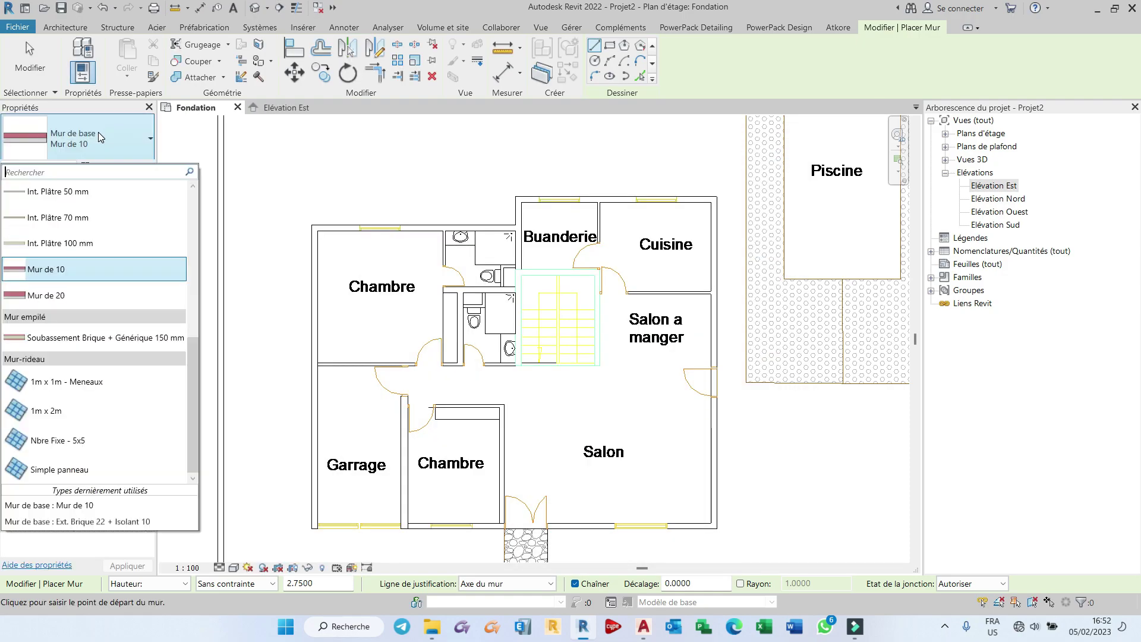
pyautogui.scroll(2, 115, 240)
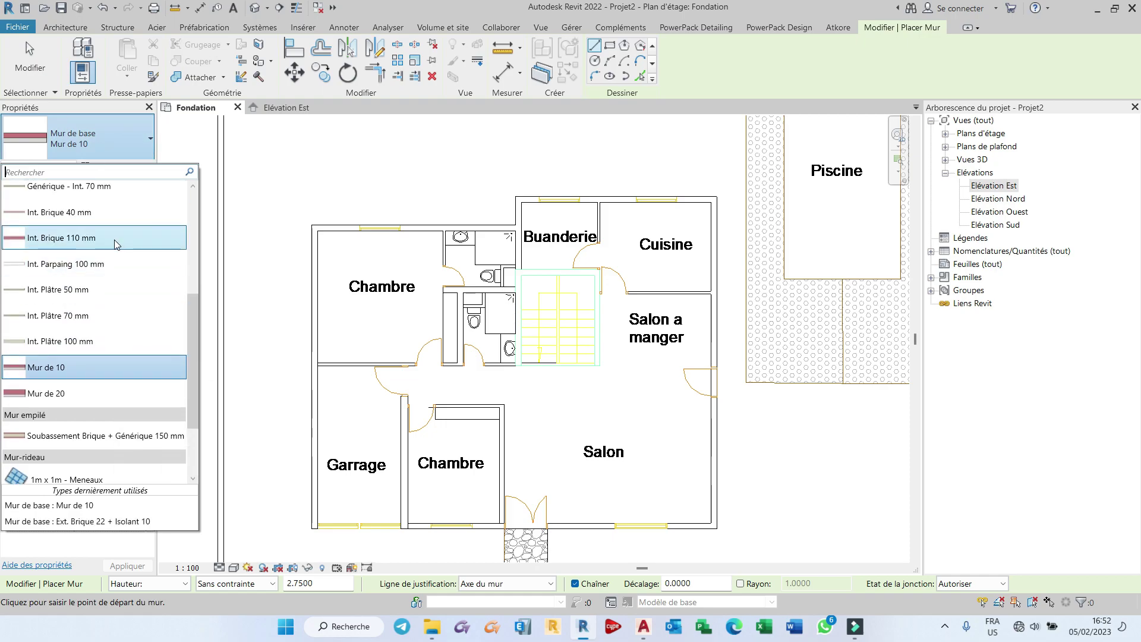
pyautogui.scroll(1, 114, 240)
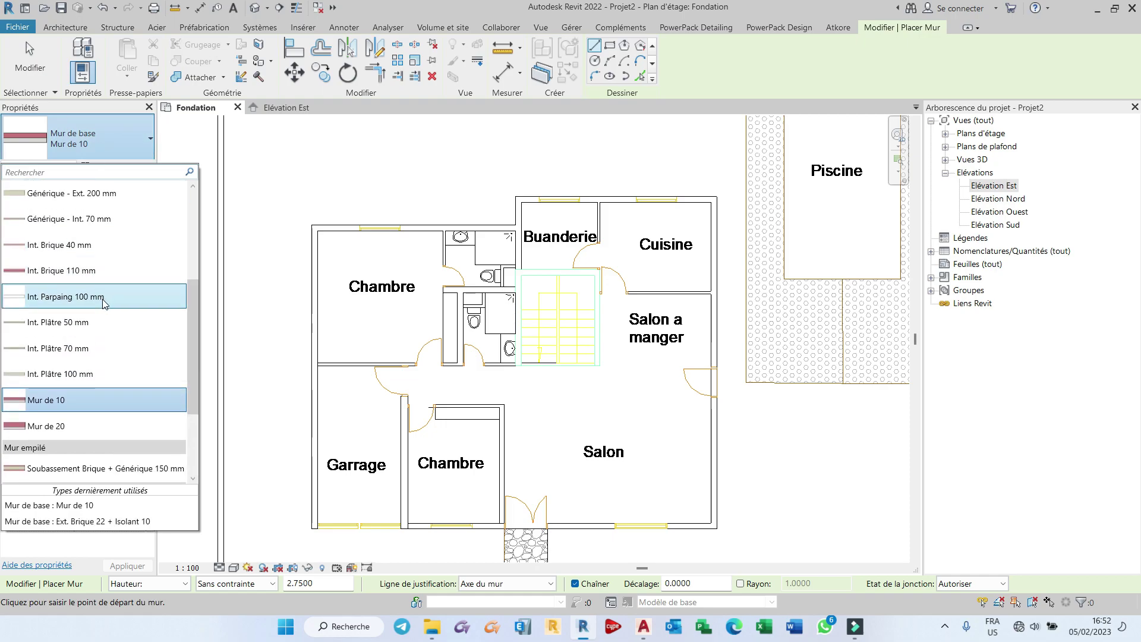
pyautogui.scroll(1, 77, 221)
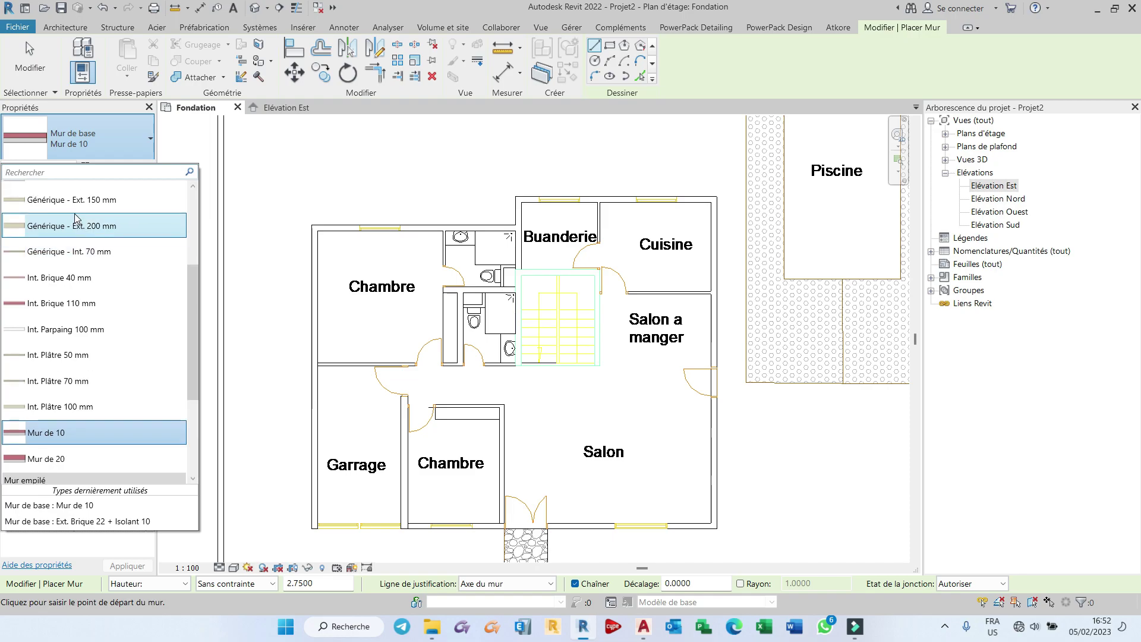
pyautogui.scroll(2, 78, 243)
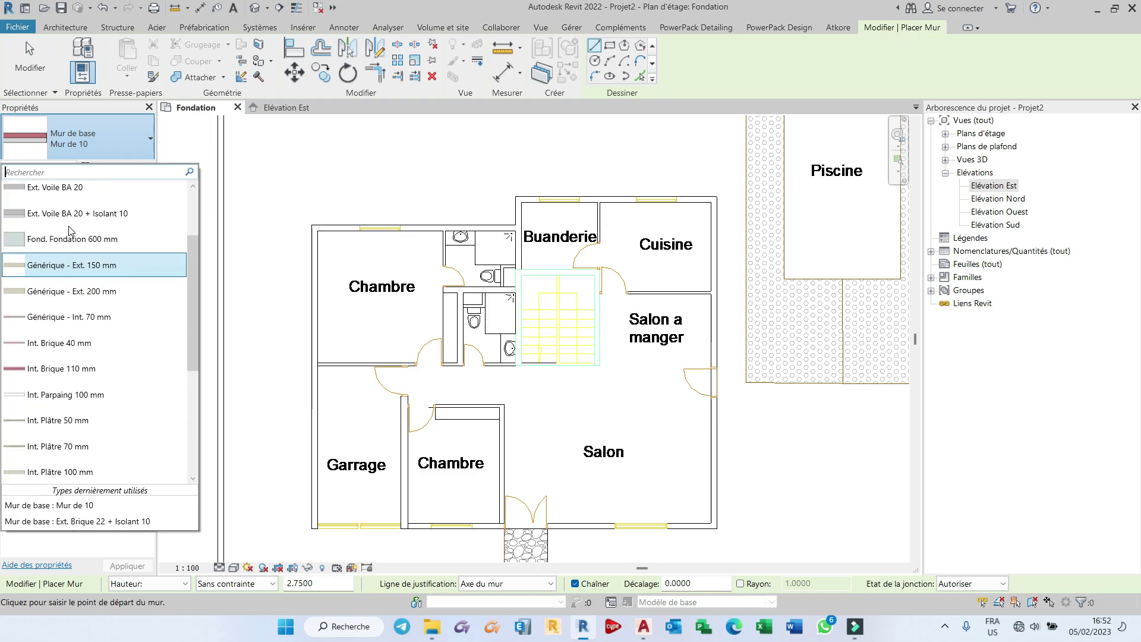
pyautogui.click(89, 265)
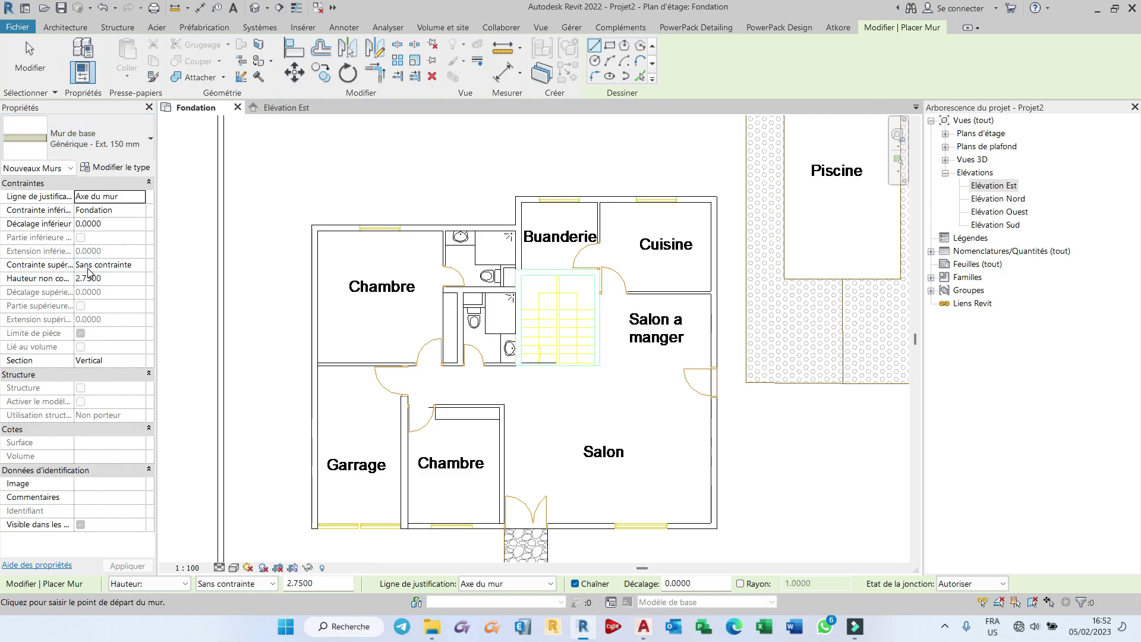
# Step: Trace the villa's exterior walls over the imported plan with the Mur de 10 wall type, using the wall axis as location line
pyautogui.click(109, 143)
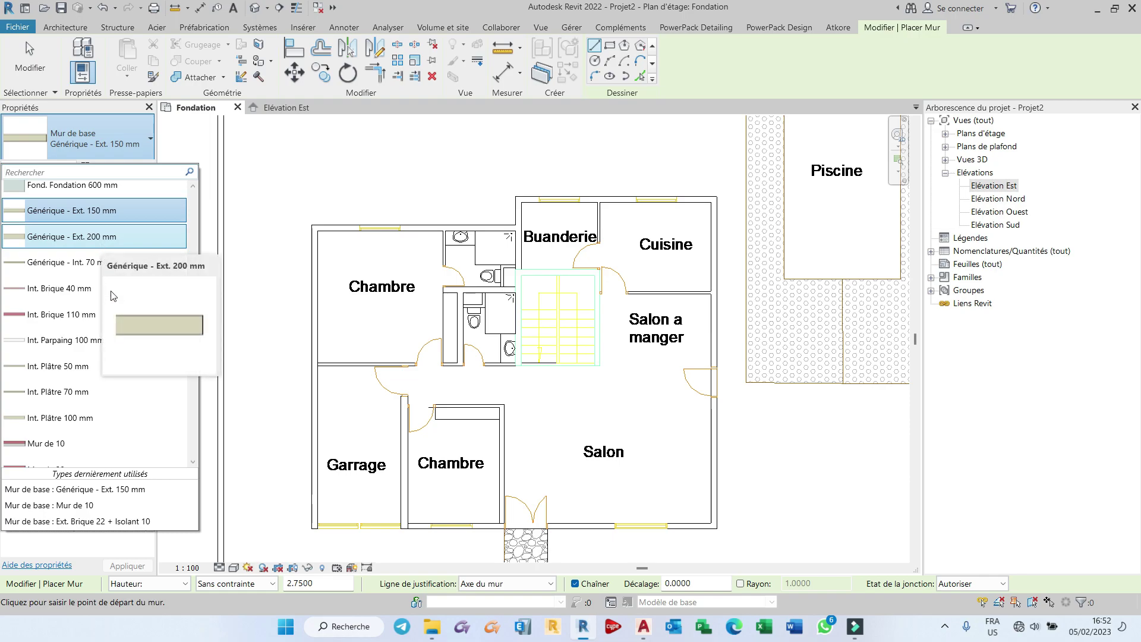
pyautogui.click(89, 443)
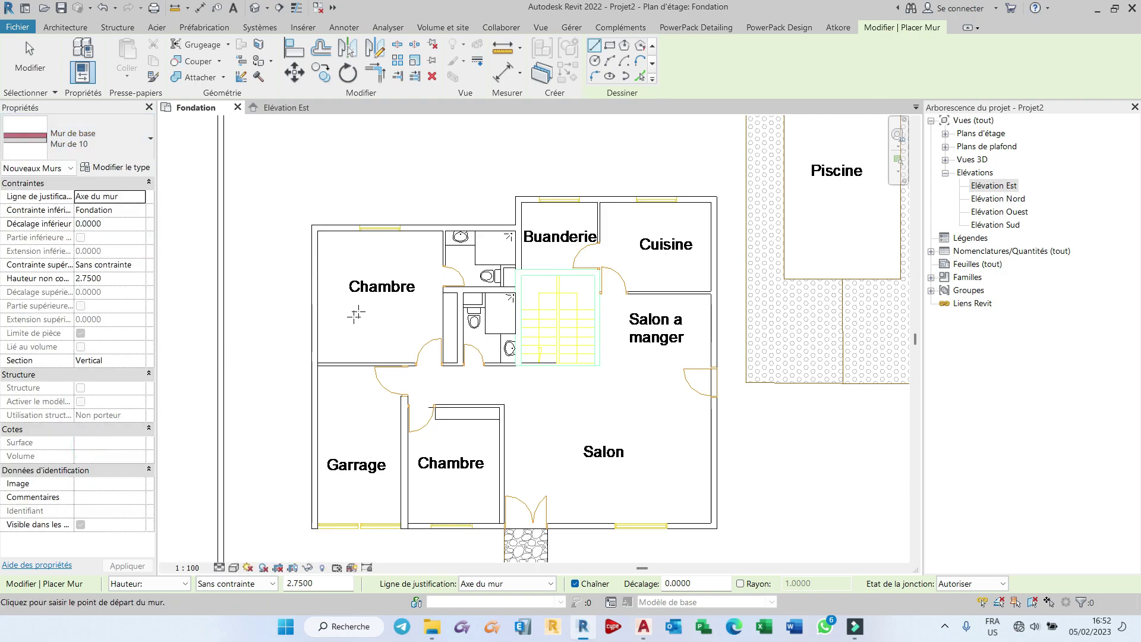
pyautogui.scroll(4, 491, 231)
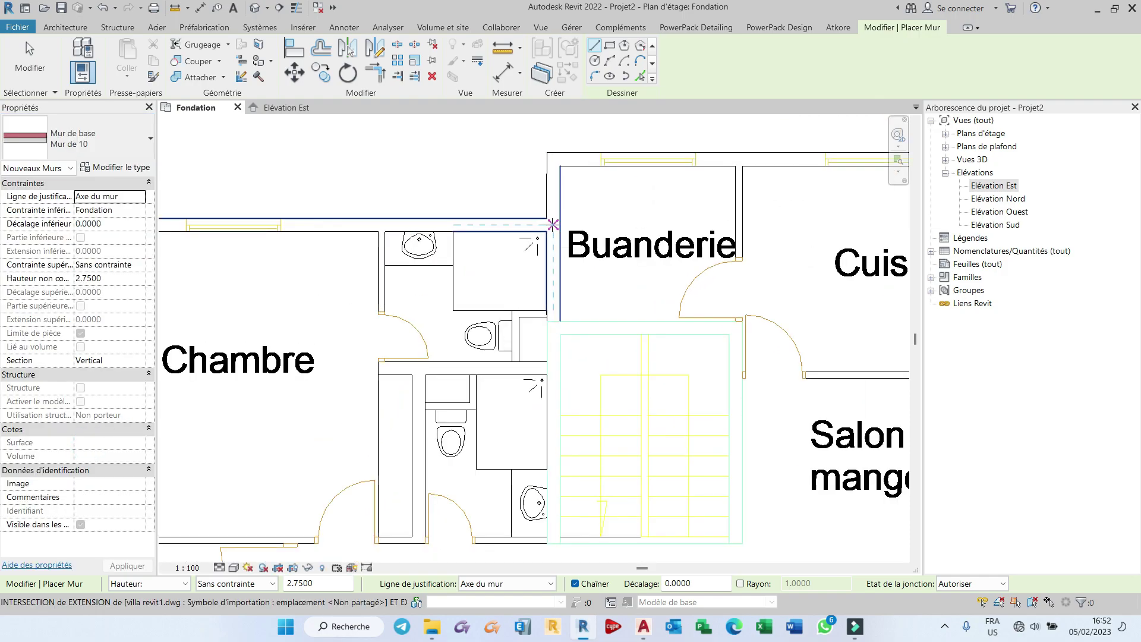
pyautogui.click(552, 224)
pyautogui.scroll(-4, 630, 208)
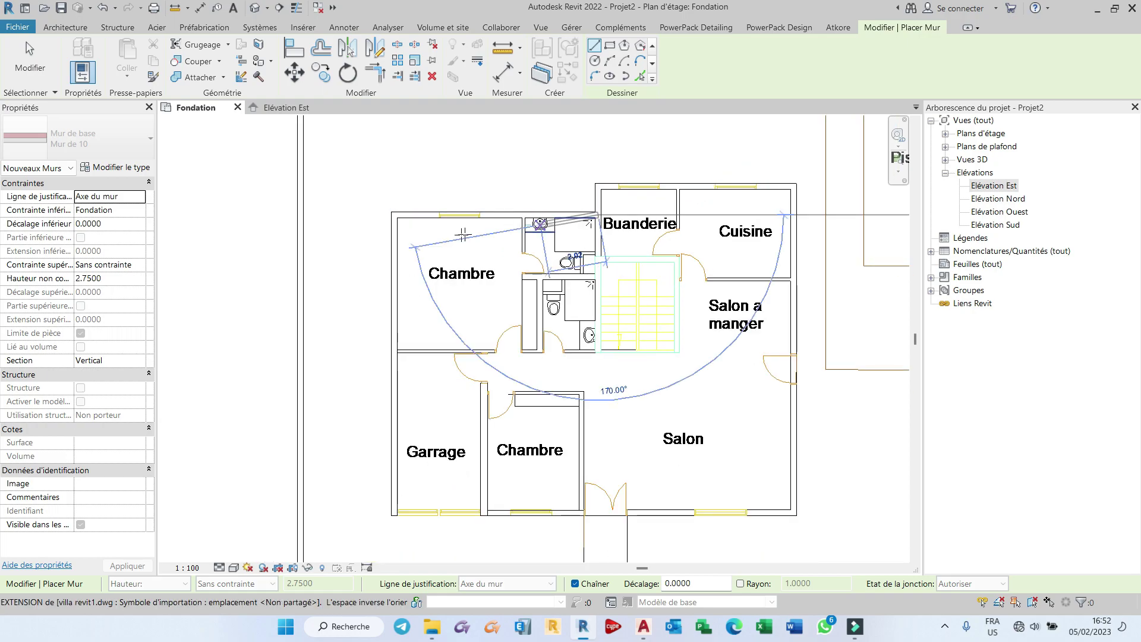
pyautogui.scroll(4, 391, 217)
pyautogui.click(390, 220)
pyautogui.scroll(-3, 407, 279)
pyautogui.scroll(3, 451, 321)
# Step: Draw the wall about 2.50 m long on the Buanderie's bathroom side, from the stairwell corner to the rear exterior wall
pyautogui.click(450, 321)
pyautogui.scroll(3, 451, 321)
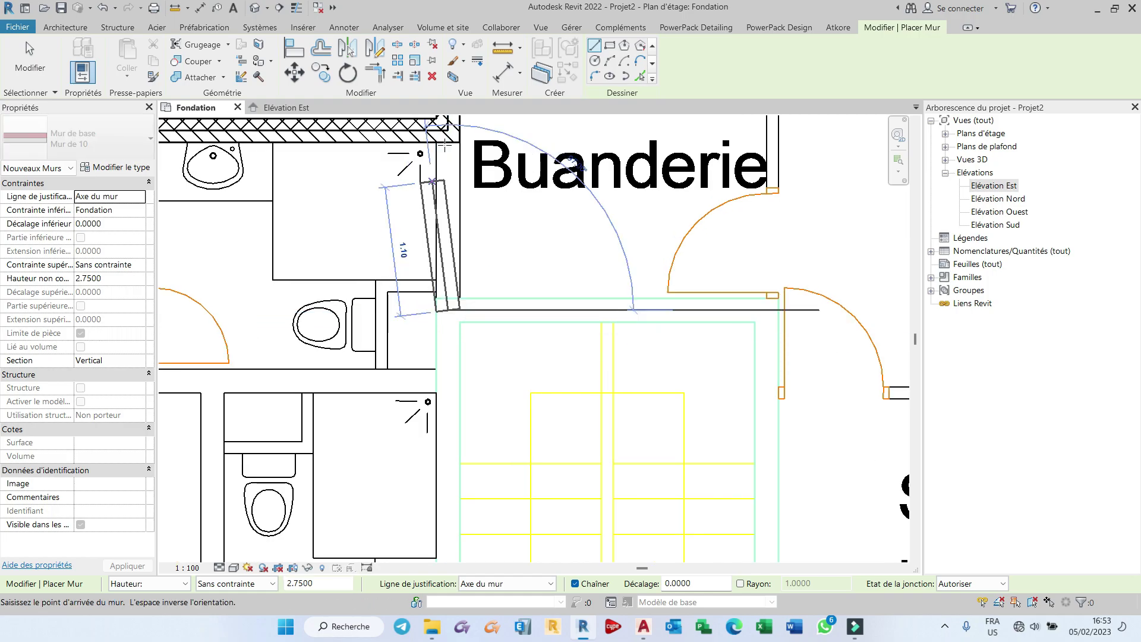
pyautogui.click(447, 131)
pyautogui.press('Escape')
pyautogui.scroll(-5, 440, 279)
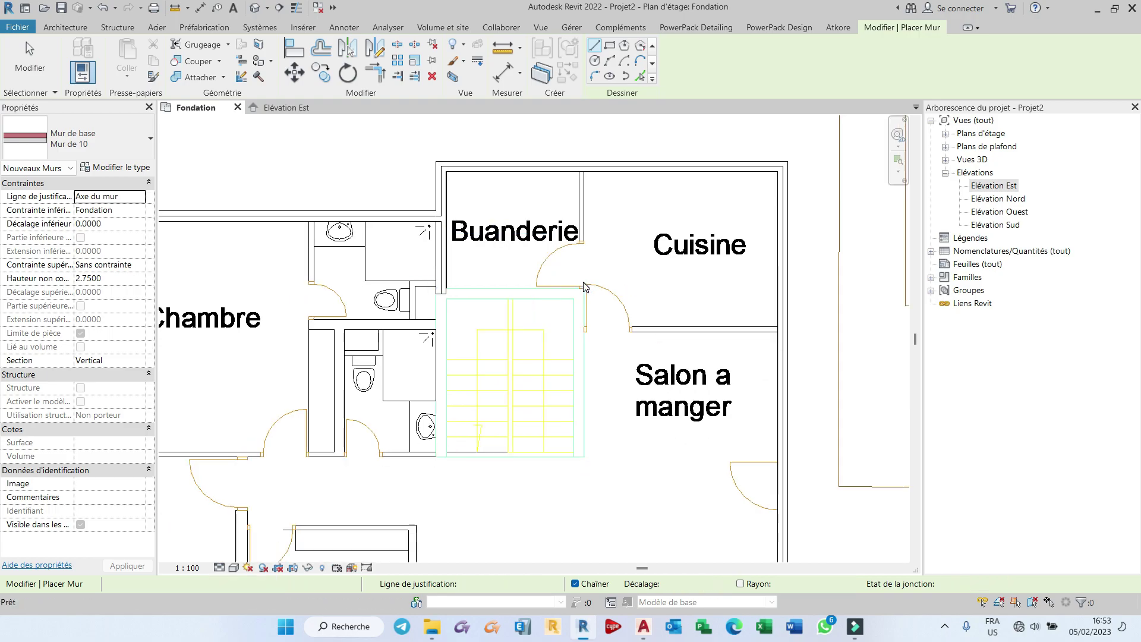
pyautogui.press('Escape')
pyautogui.press('Escape')
pyautogui.scroll(-2, 449, 207)
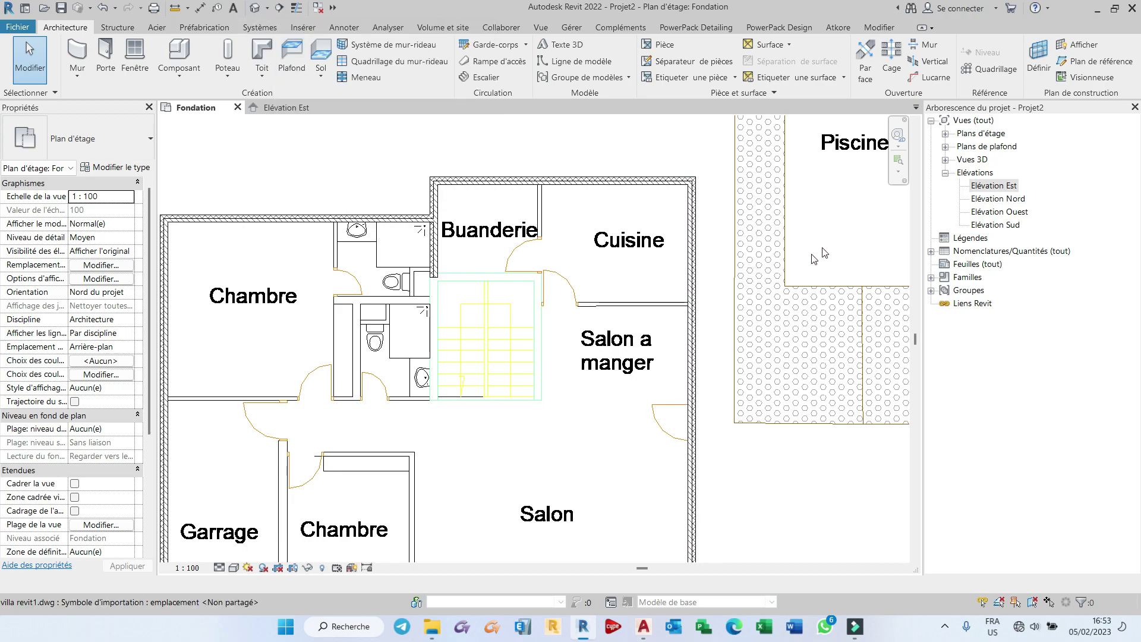
# Step: Open the {3D} view and examine the faces of the exterior walls and the Buanderie wall
pyautogui.click(944, 160)
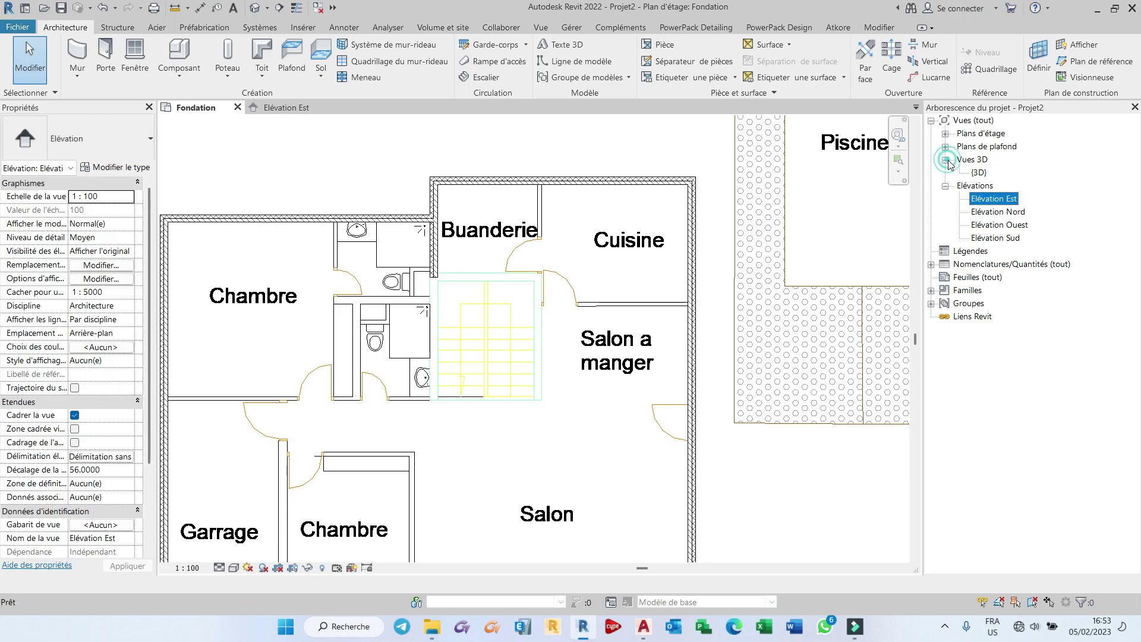
pyautogui.doubleClick(980, 172)
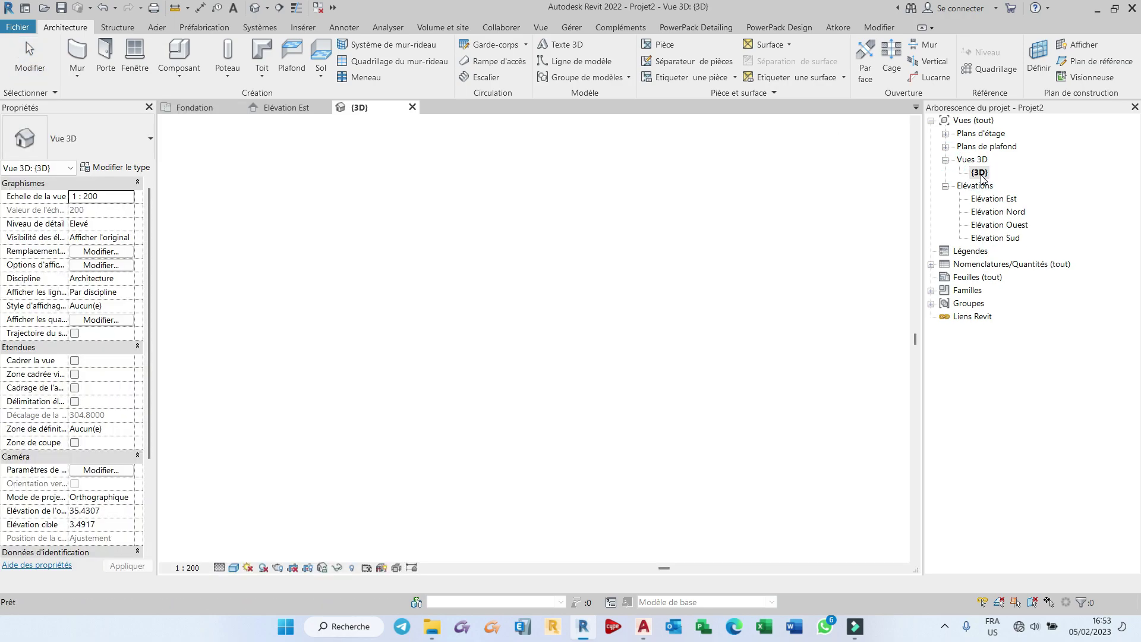
pyautogui.scroll(8, 520, 344)
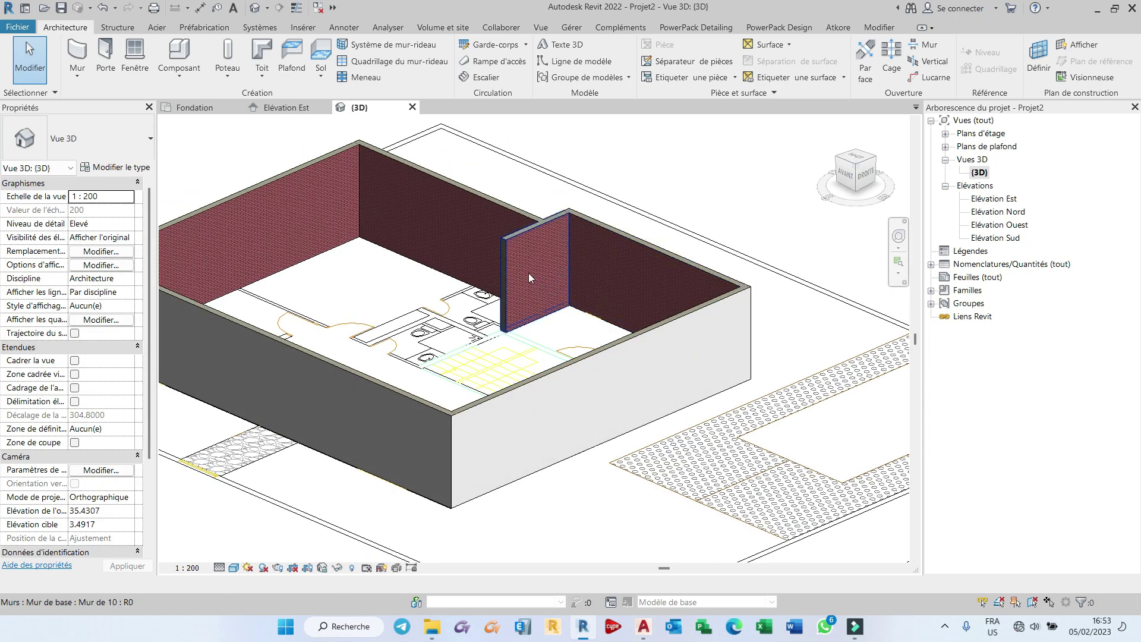
pyautogui.scroll(3, 526, 272)
pyautogui.moveTo(441, 327); pyautogui.dragTo(654, 284, button='middle')
pyautogui.scroll(-2, 624, 283)
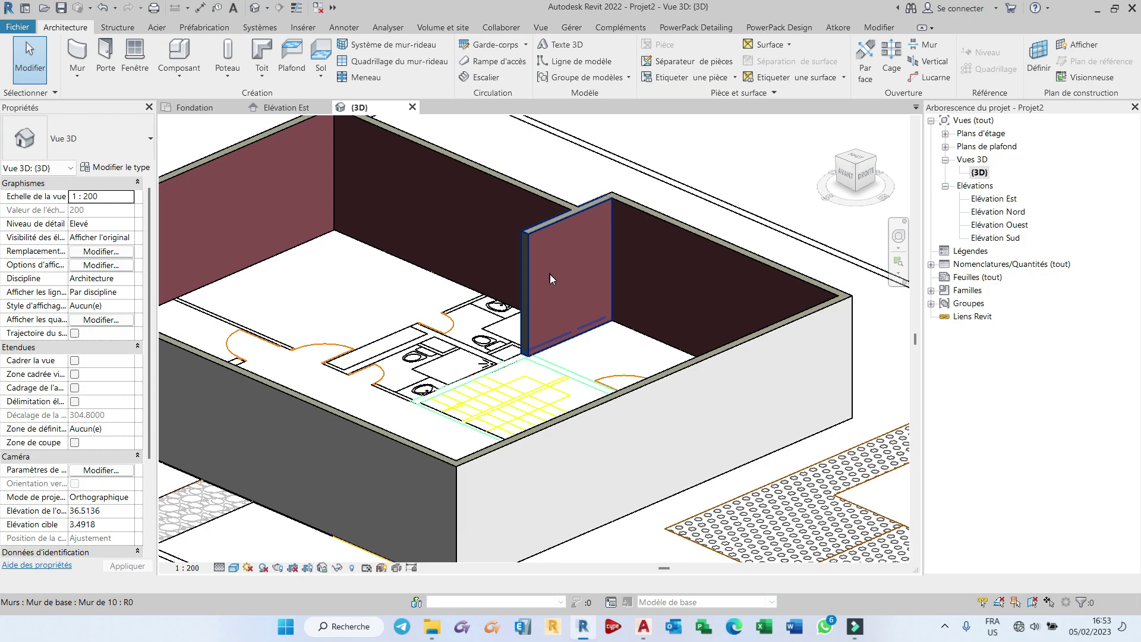
pyautogui.scroll(-2, 588, 275)
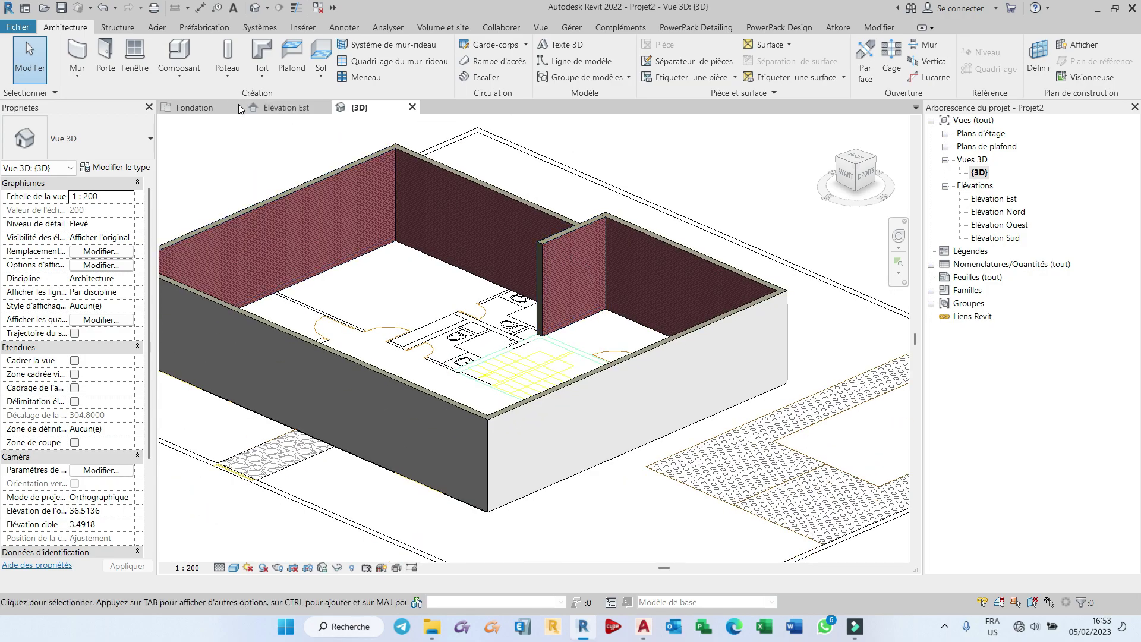
# Step: In the Fondation plan, flip the exterior walls so that their brick face points outward
pyautogui.click(201, 113)
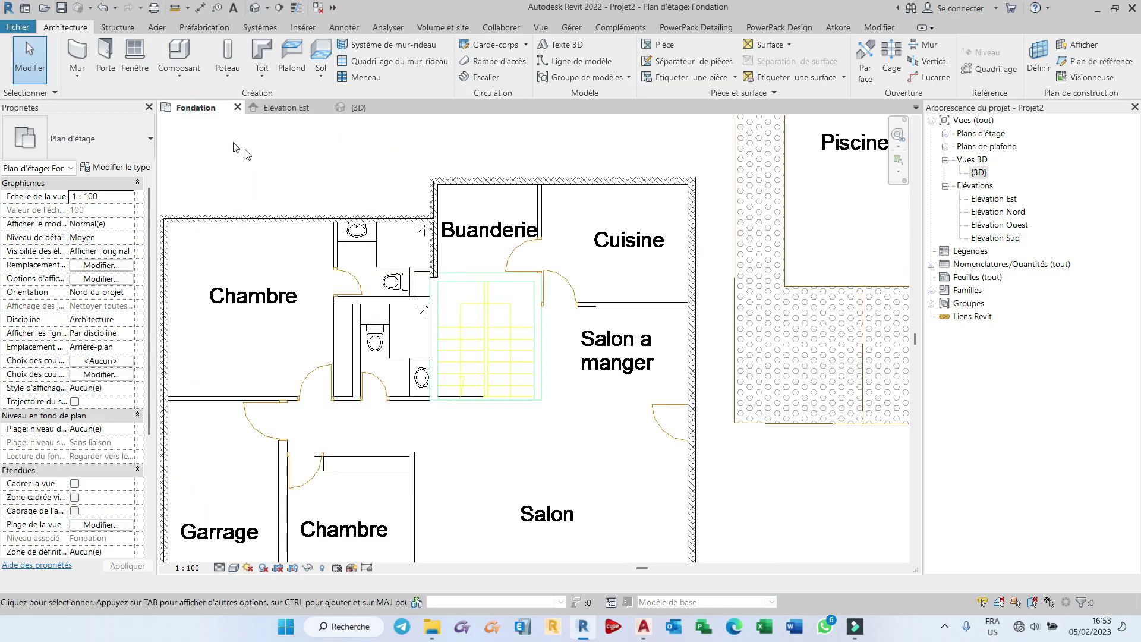
pyautogui.click(465, 187)
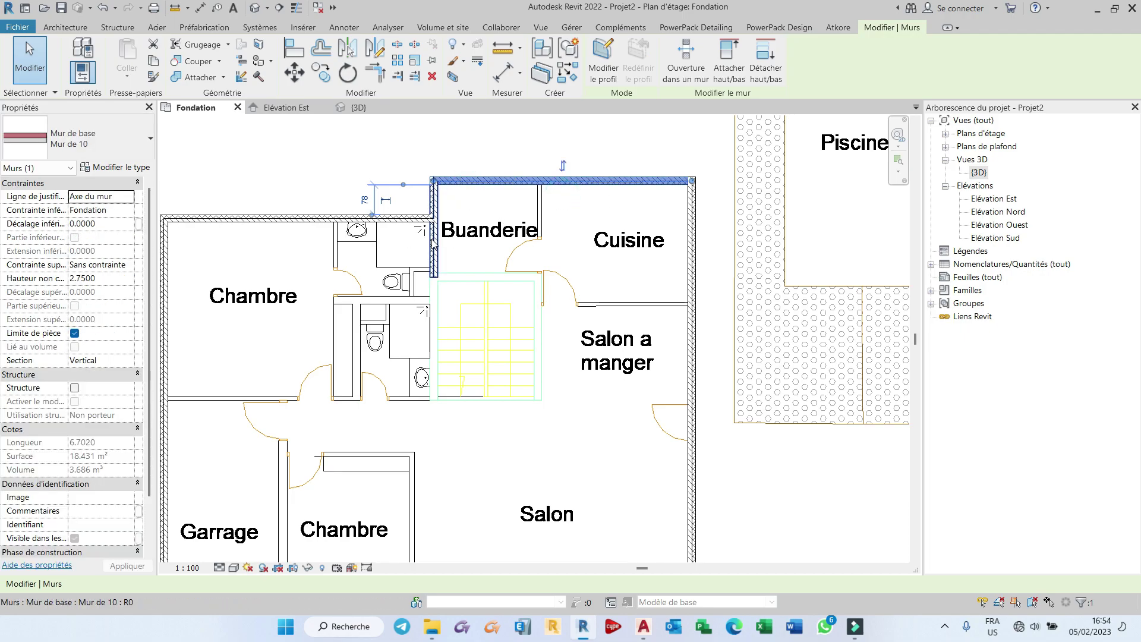
pyautogui.click(321, 219)
pyautogui.click(298, 234)
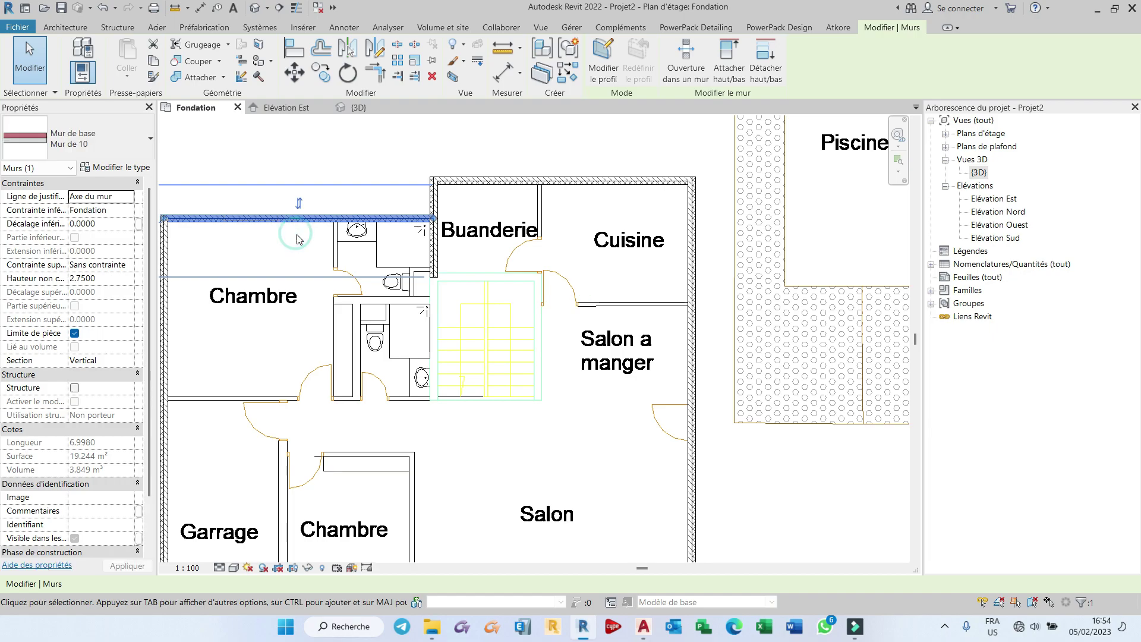
pyautogui.scroll(-2, 359, 225)
pyautogui.click(611, 274)
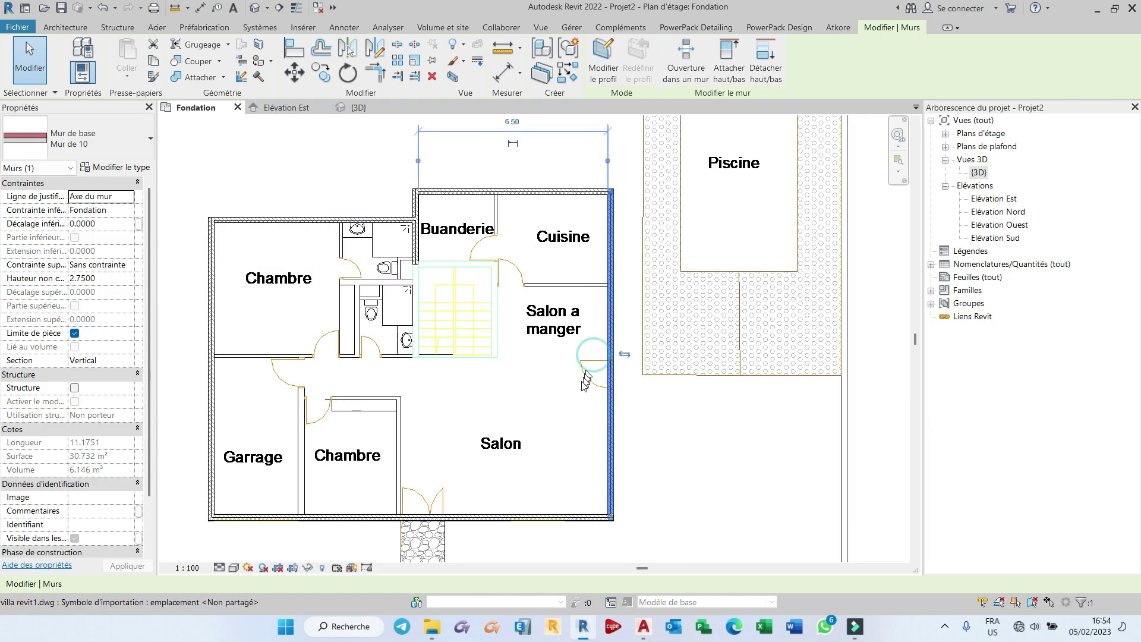
# Step: In the 3D view, set the upper constraint of the rear wall behind the Chambre and bathrooms to level PH RDC
pyautogui.click(359, 108)
pyautogui.click(531, 235)
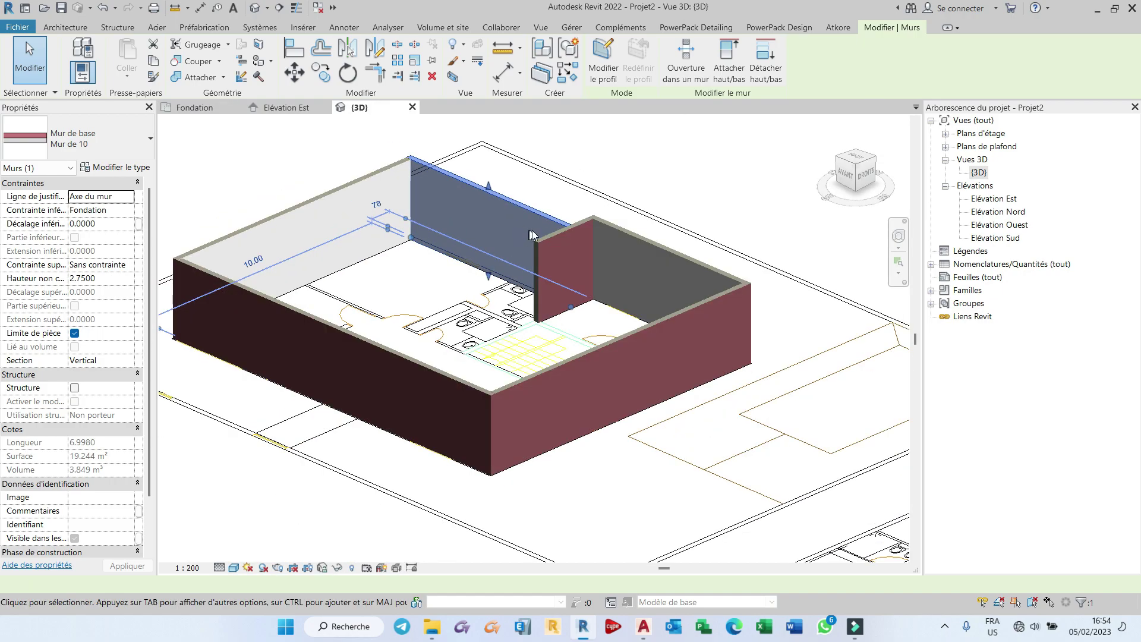
pyautogui.scroll(4, 517, 419)
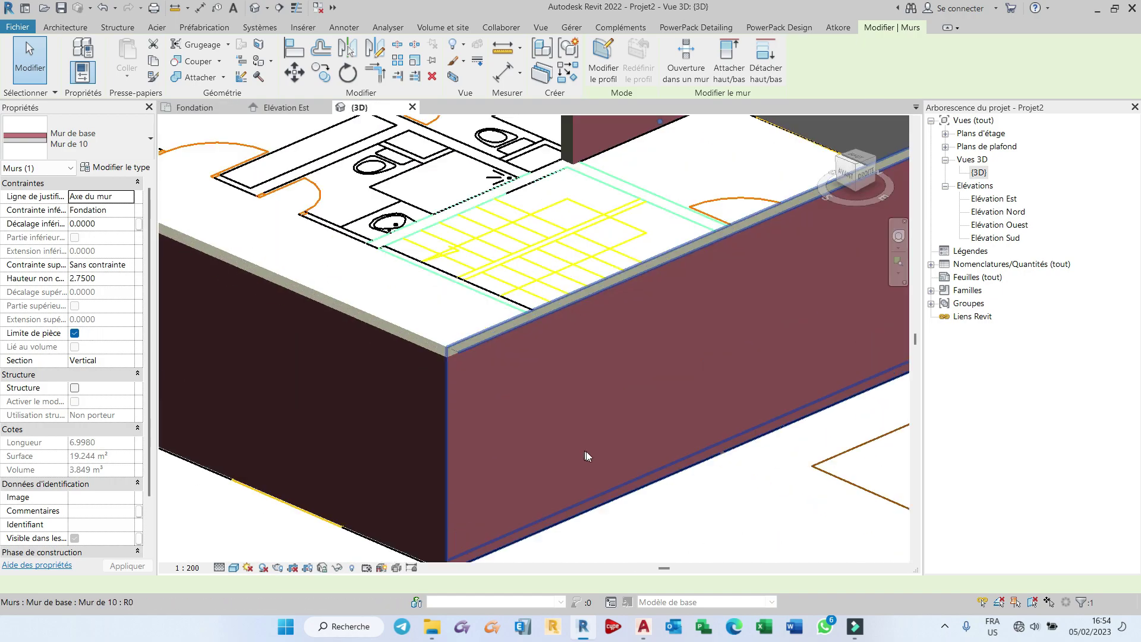
pyautogui.scroll(-3, 586, 356)
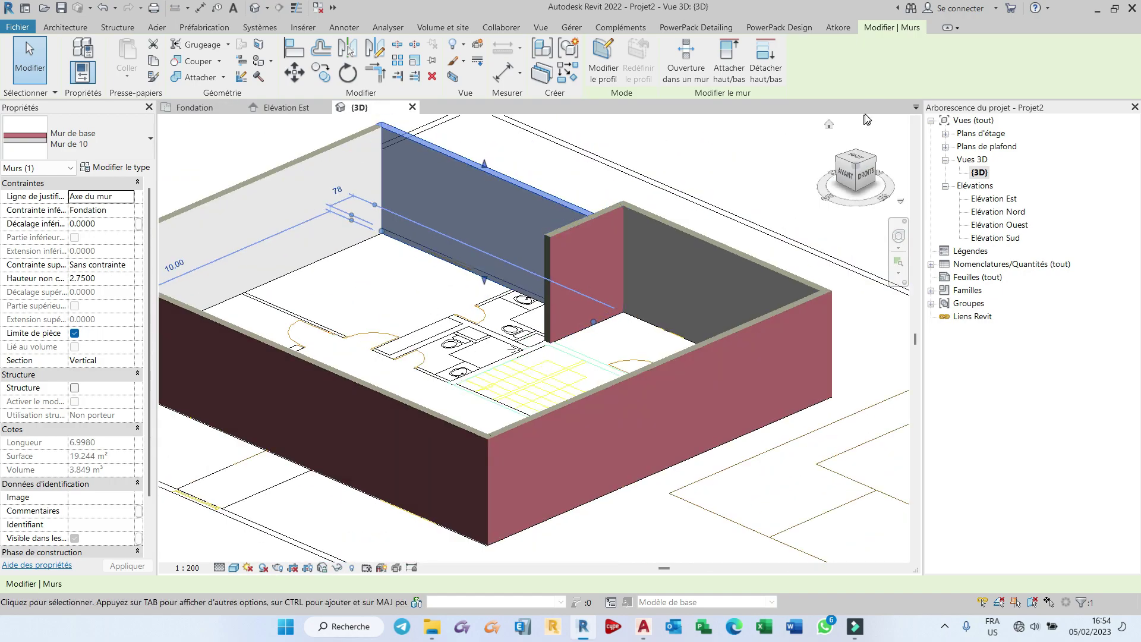
pyautogui.moveTo(848, 159); pyautogui.dragTo(623, 208)
pyautogui.click(850, 171)
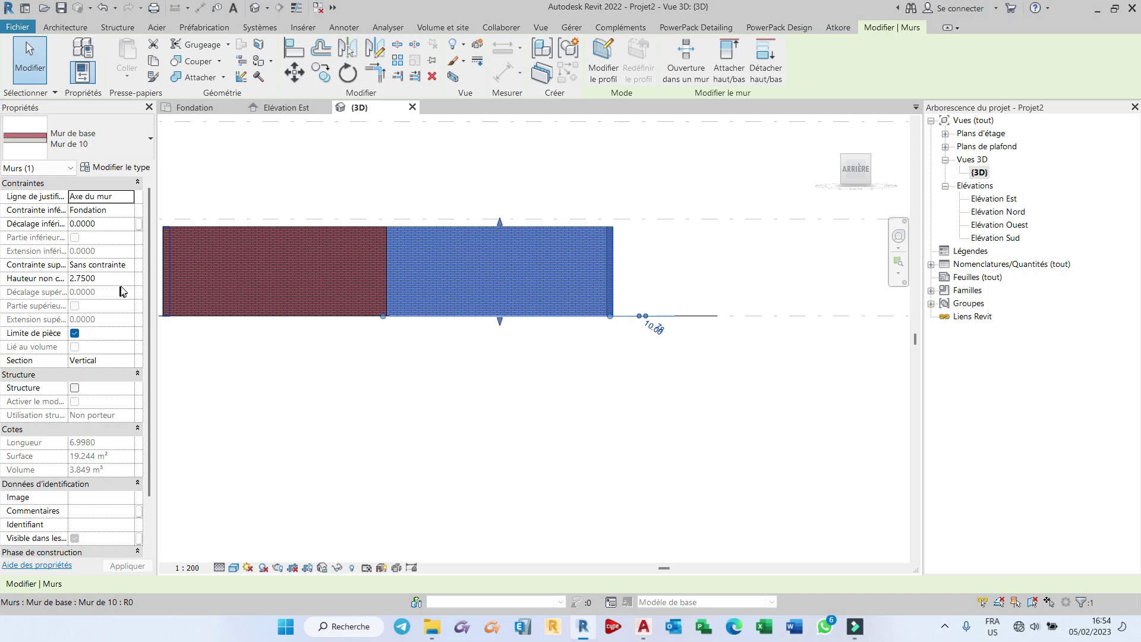
pyautogui.click(127, 265)
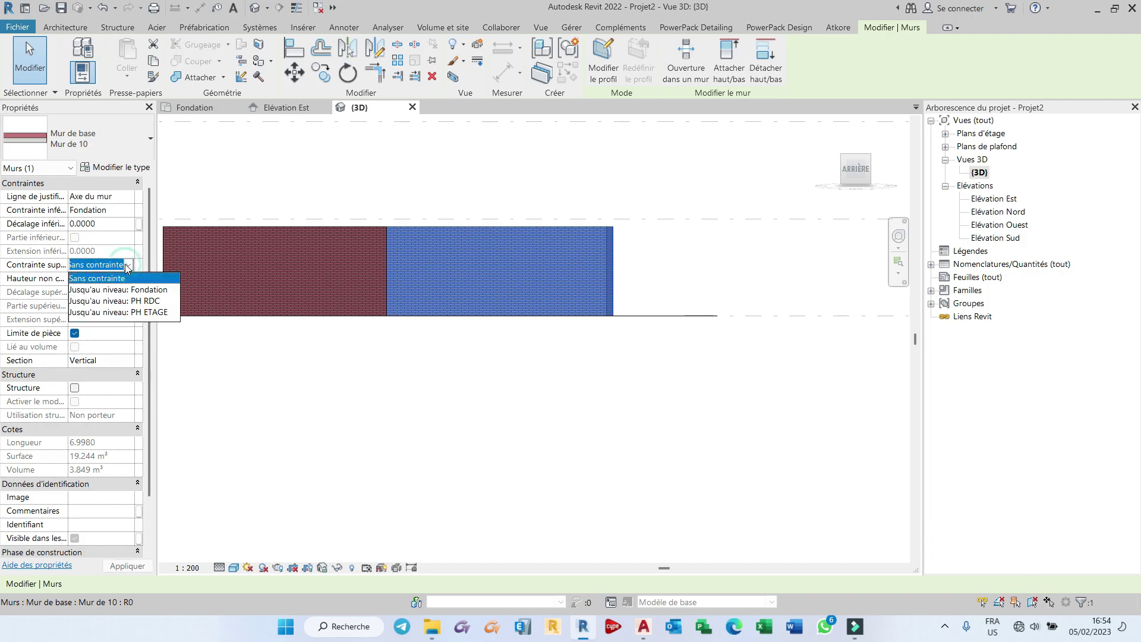
pyautogui.click(133, 302)
pyautogui.click(133, 302)
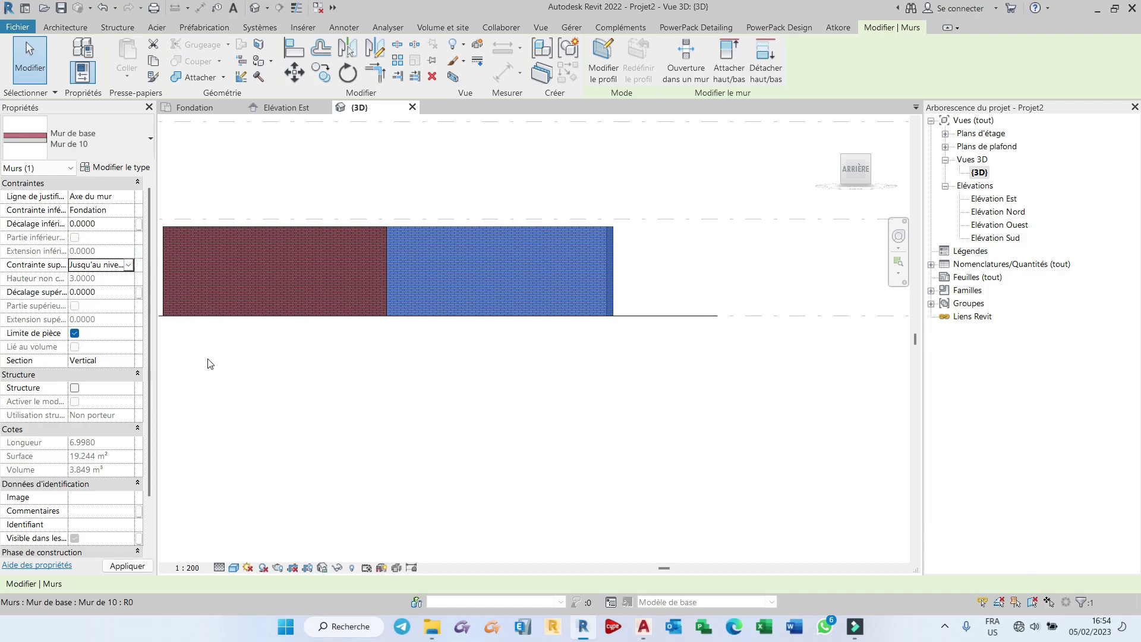
pyautogui.click(266, 377)
pyautogui.scroll(2, 348, 227)
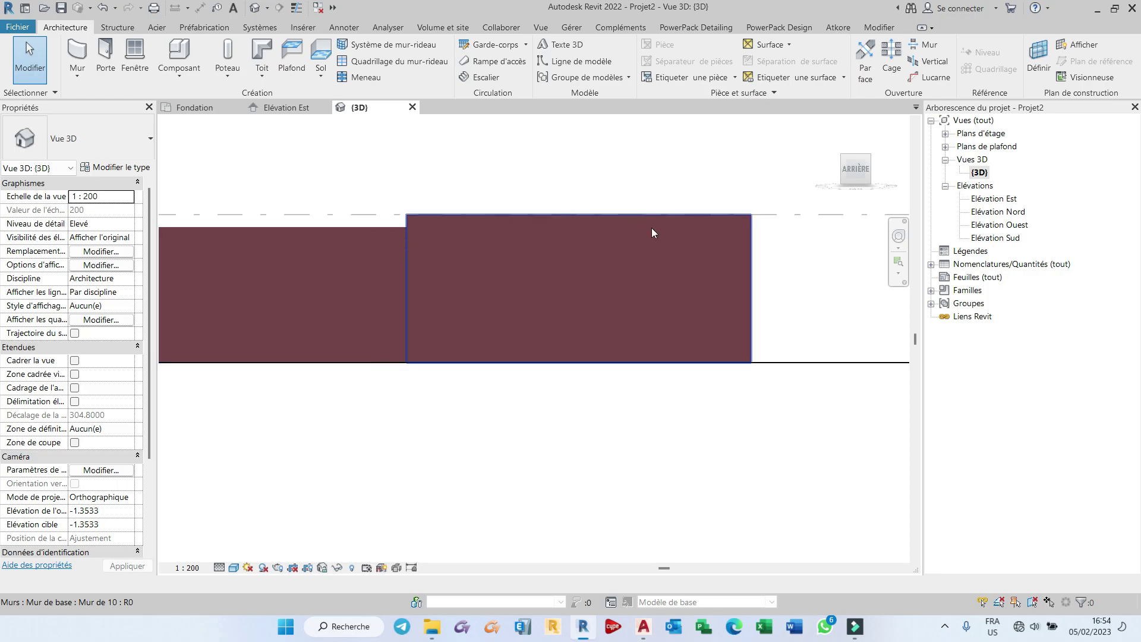
# Step: Stretch the top of the rear wall behind the Buanderie and Cuisine to the PH RDC level line, at 3.00 m height
pyautogui.scroll(-1, 652, 228)
pyautogui.click(354, 231)
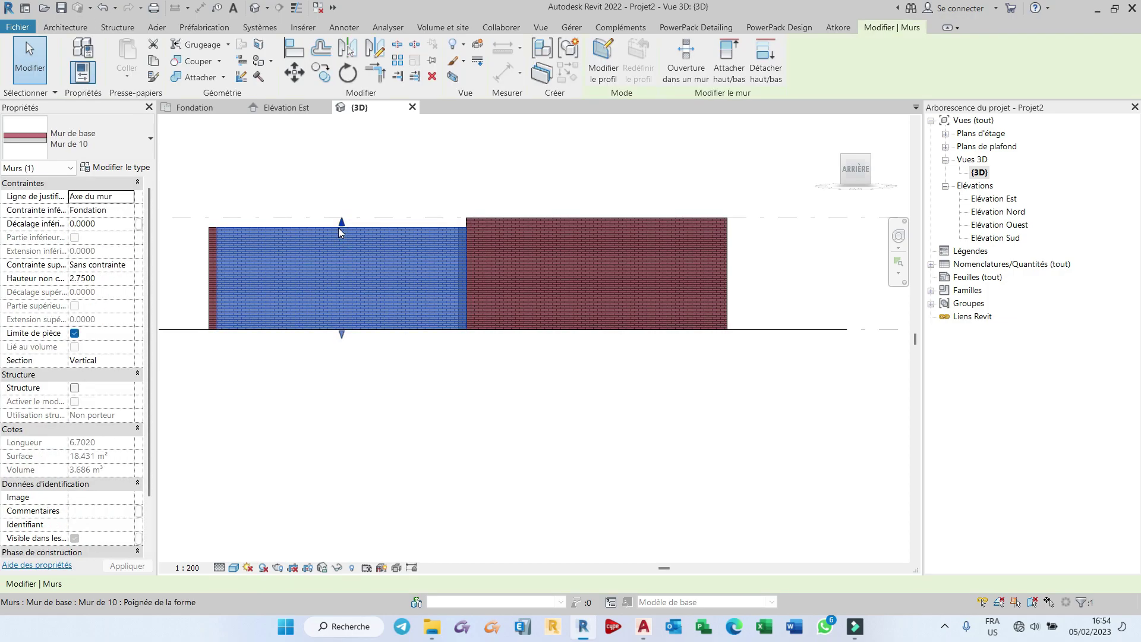
pyautogui.moveTo(342, 224)
pyautogui.mouseDown()
pyautogui.moveTo(341, 202)
pyautogui.moveTo(342, 218)
pyautogui.mouseUp()
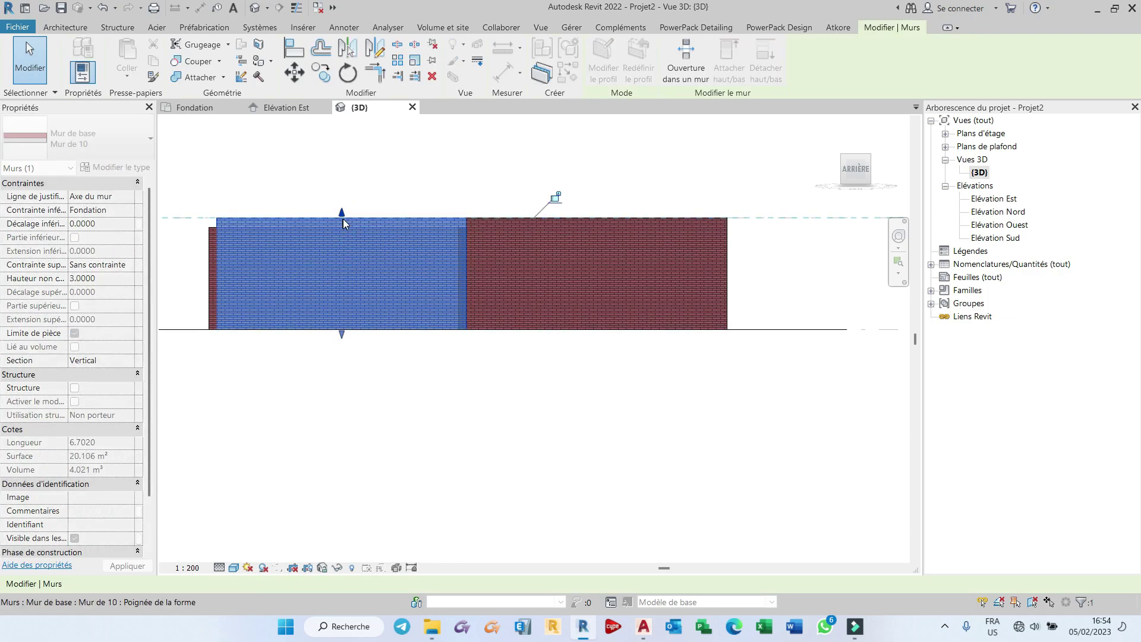
pyautogui.click(469, 368)
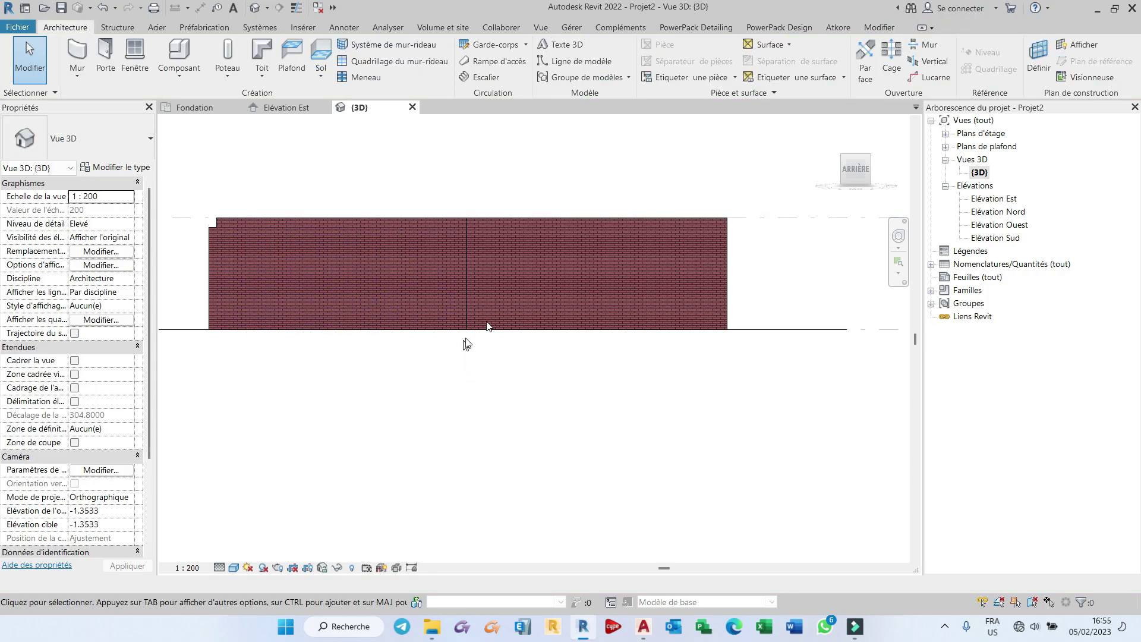
# Step: Set the upper constraint of all six walls together to level PH RDC and inspect the result in 3D
pyautogui.scroll(-1, 463, 345)
pyautogui.moveTo(821, 301); pyautogui.dragTo(249, 292)
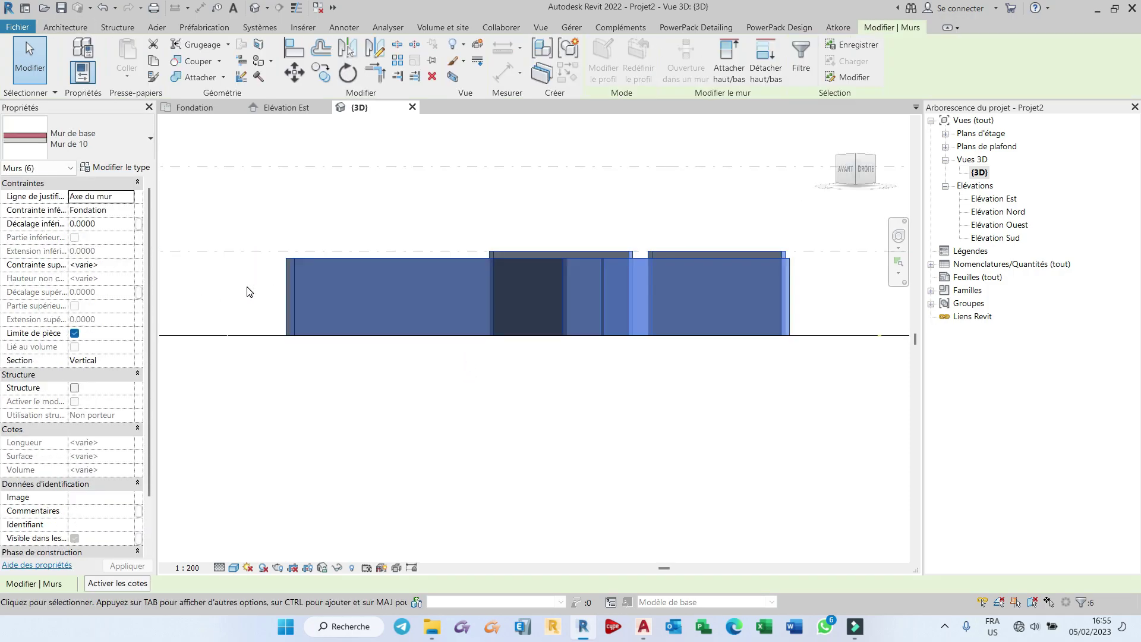
pyautogui.click(121, 265)
pyautogui.click(129, 267)
pyautogui.click(157, 302)
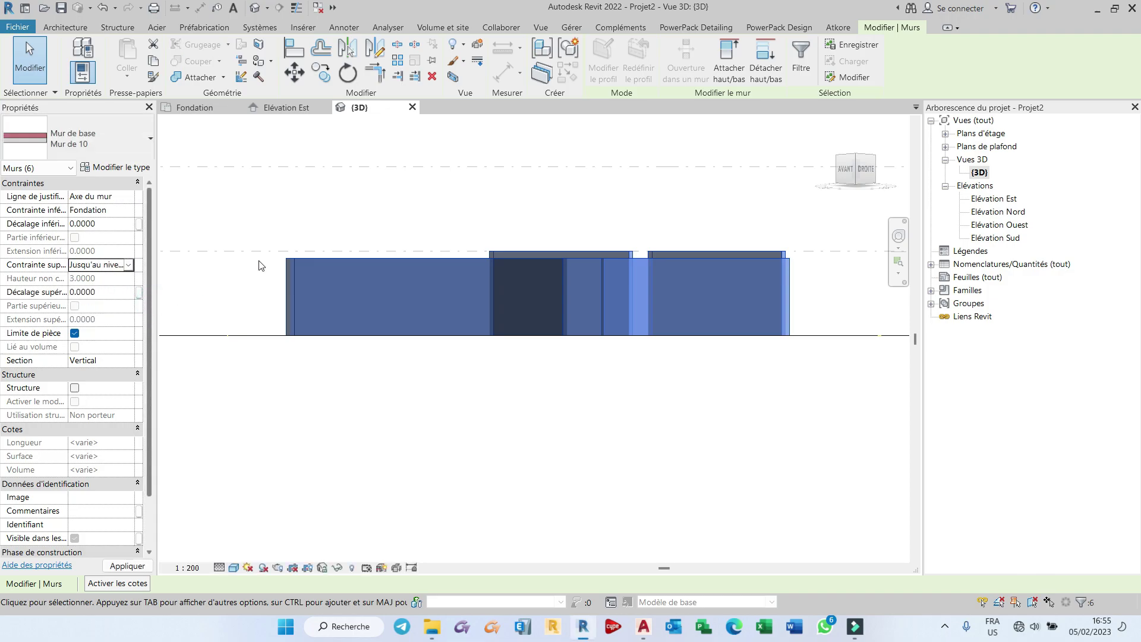
pyautogui.click(349, 216)
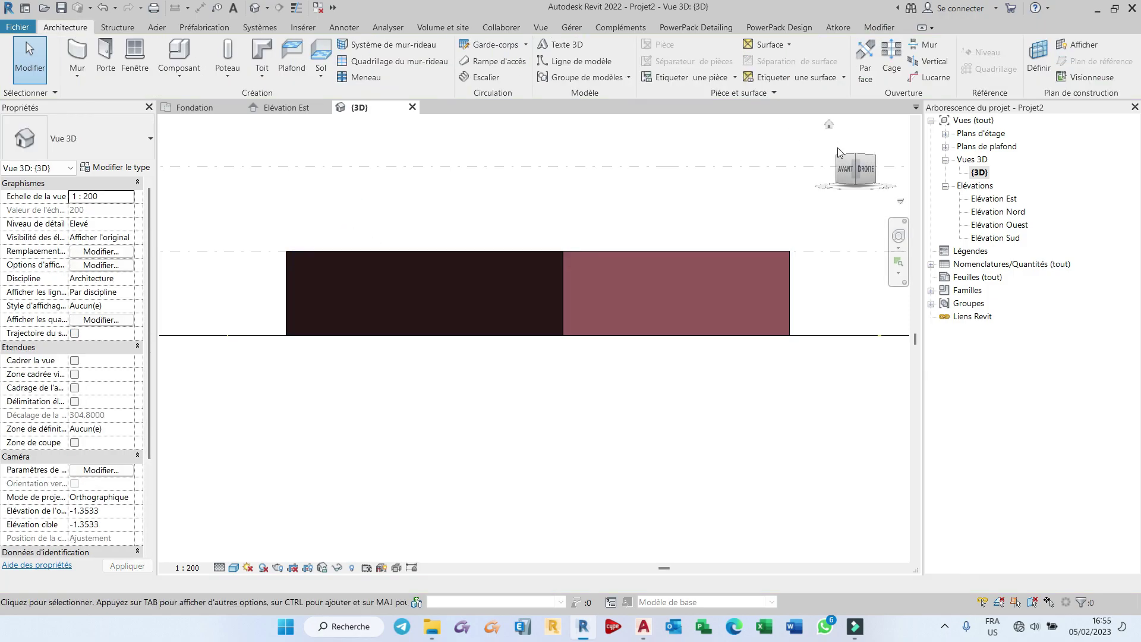
pyautogui.moveTo(869, 165); pyautogui.dragTo(369, 154)
pyautogui.scroll(4, 542, 178)
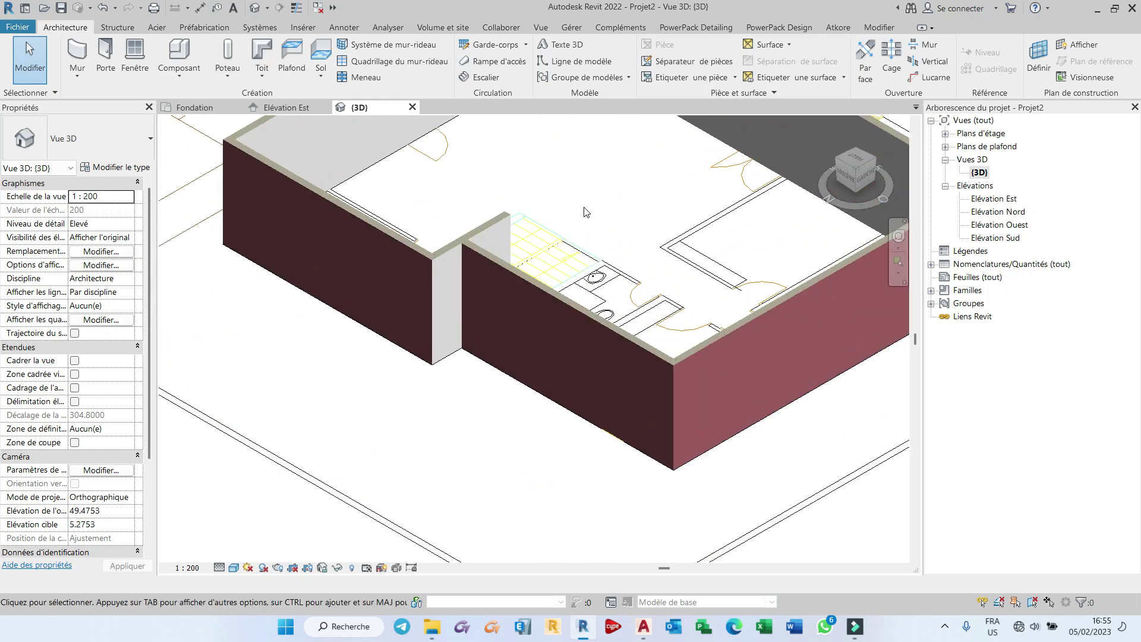
pyautogui.click(469, 233)
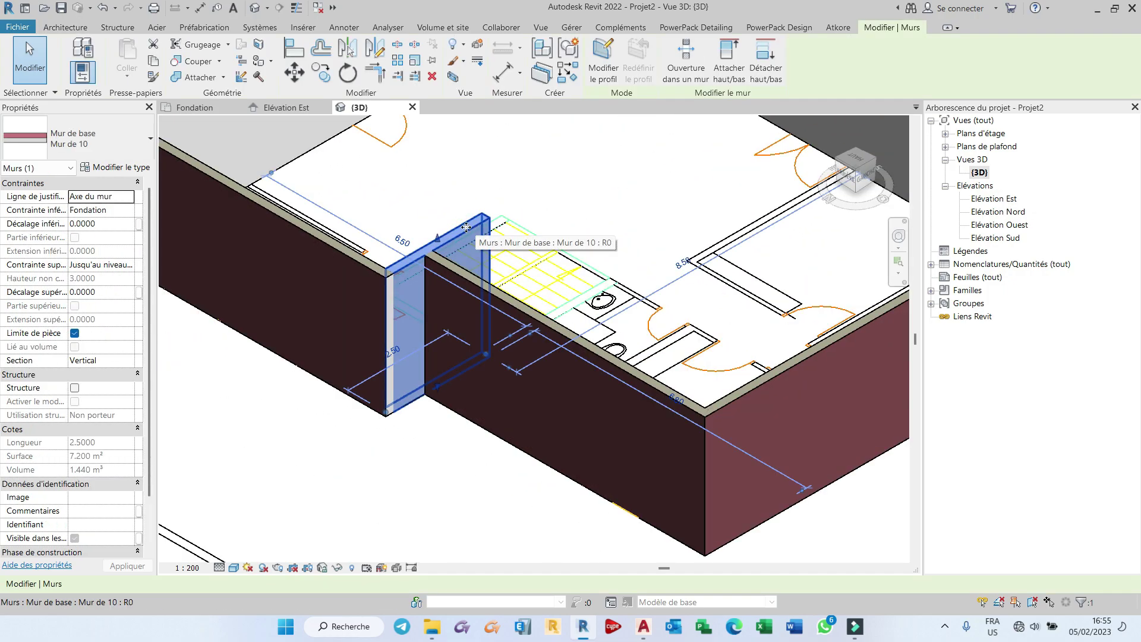
# Step: In the Fondation plan, draw a vertical Mur de 10 wall about 5.50 m long between the Garrage and the adjoining Chambre
pyautogui.click(192, 109)
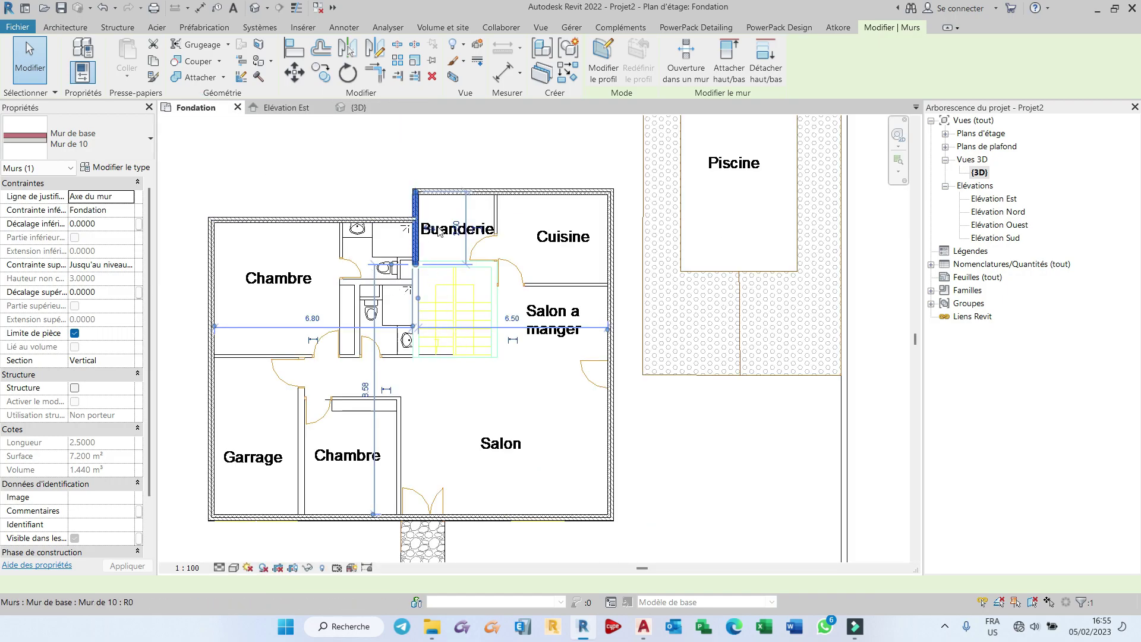
pyautogui.scroll(4, 435, 230)
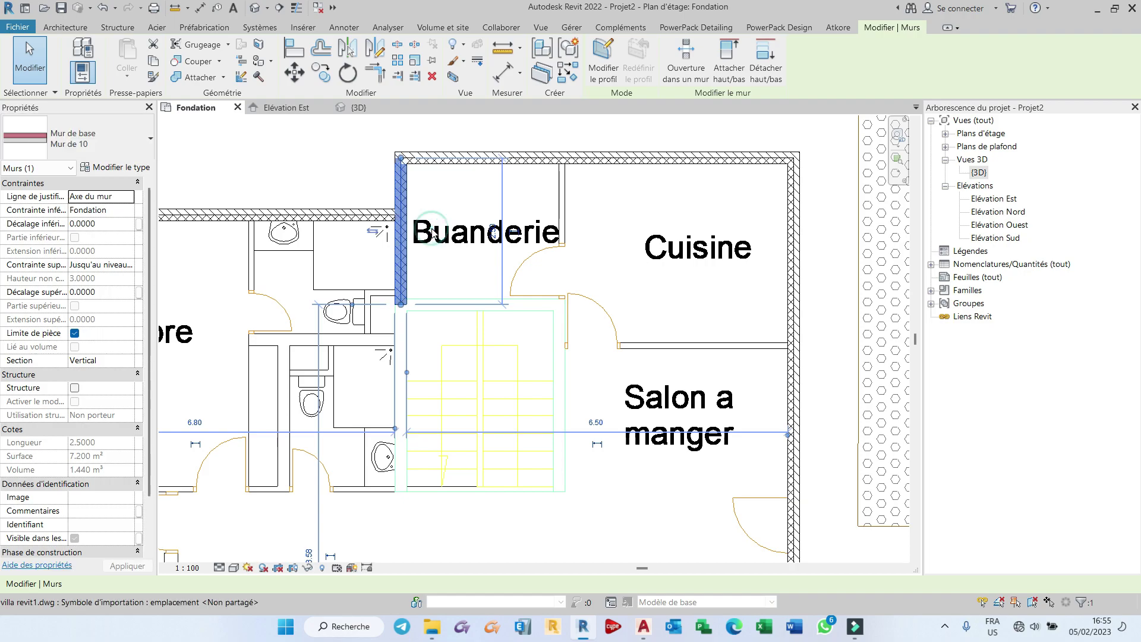
pyautogui.press('Escape')
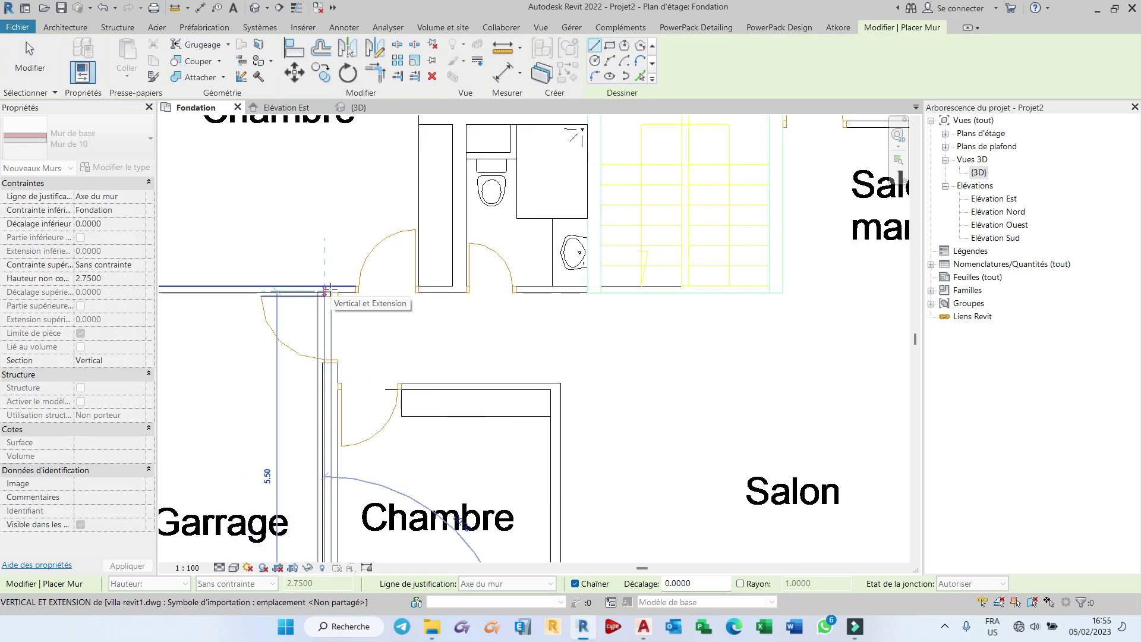
pyautogui.click(330, 291)
pyautogui.scroll(-2, 367, 306)
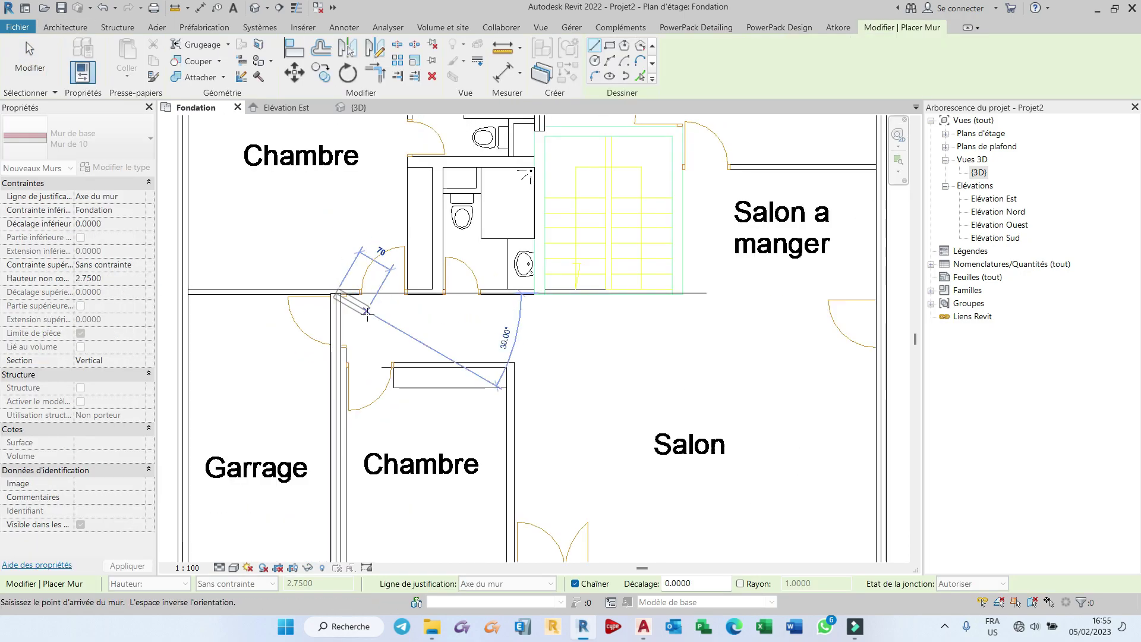
# Step: End the wall command and examine the Mur de 10 wall between the Garrage and Chambre against the imported plan lines
pyautogui.press('Escape')
pyautogui.scroll(-1, 327, 373)
pyautogui.click(327, 369)
pyautogui.press('Escape')
pyautogui.press('Escape')
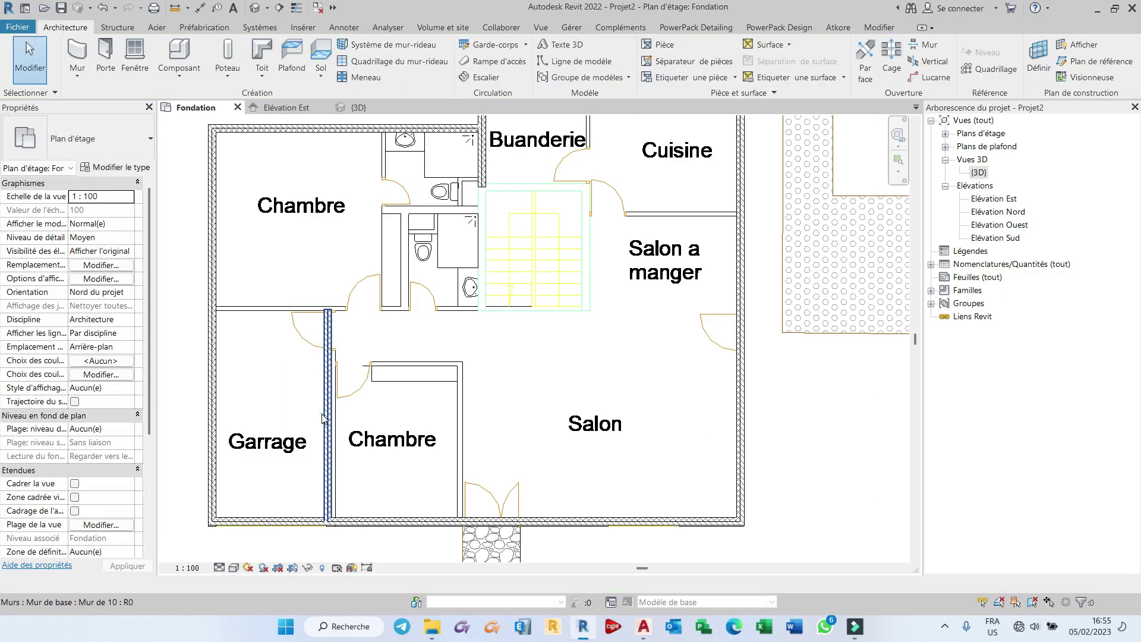
pyautogui.click(324, 420)
pyautogui.moveTo(327, 431); pyautogui.dragTo(370, 452)
pyautogui.scroll(1, 330, 453)
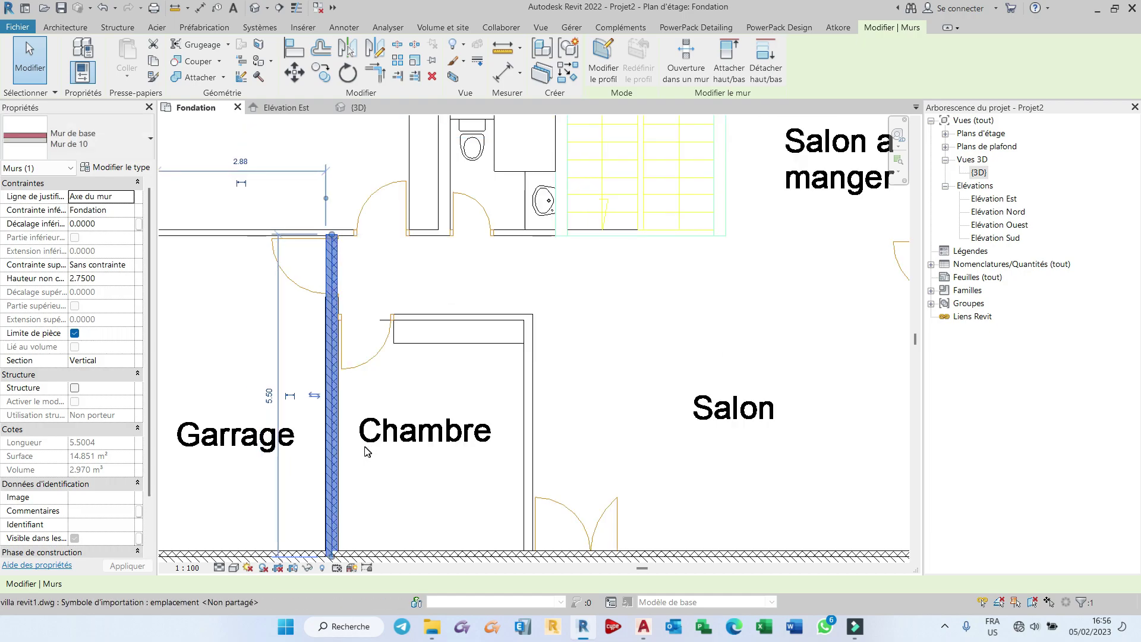
pyautogui.scroll(5, 331, 450)
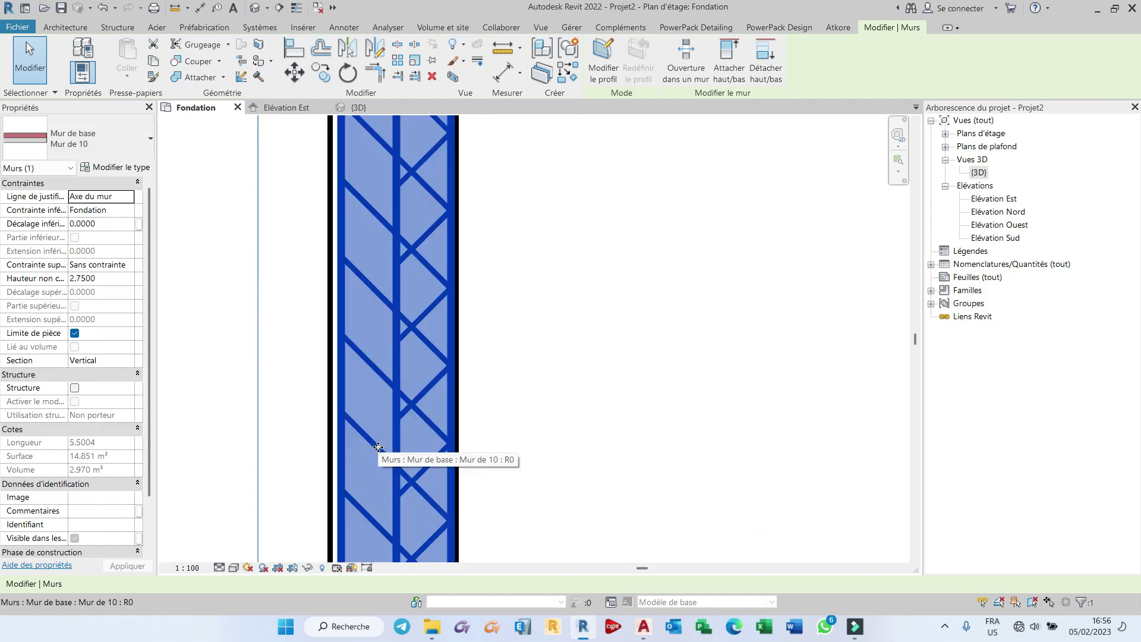
pyautogui.click(545, 408)
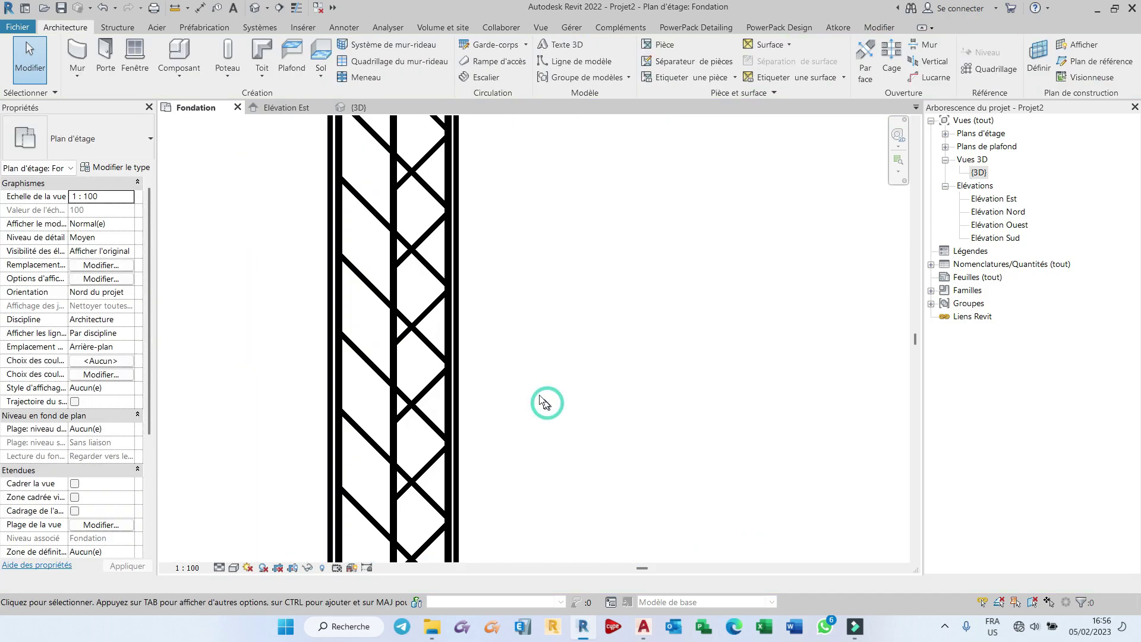
pyautogui.scroll(-6, 450, 392)
pyautogui.scroll(2, 437, 288)
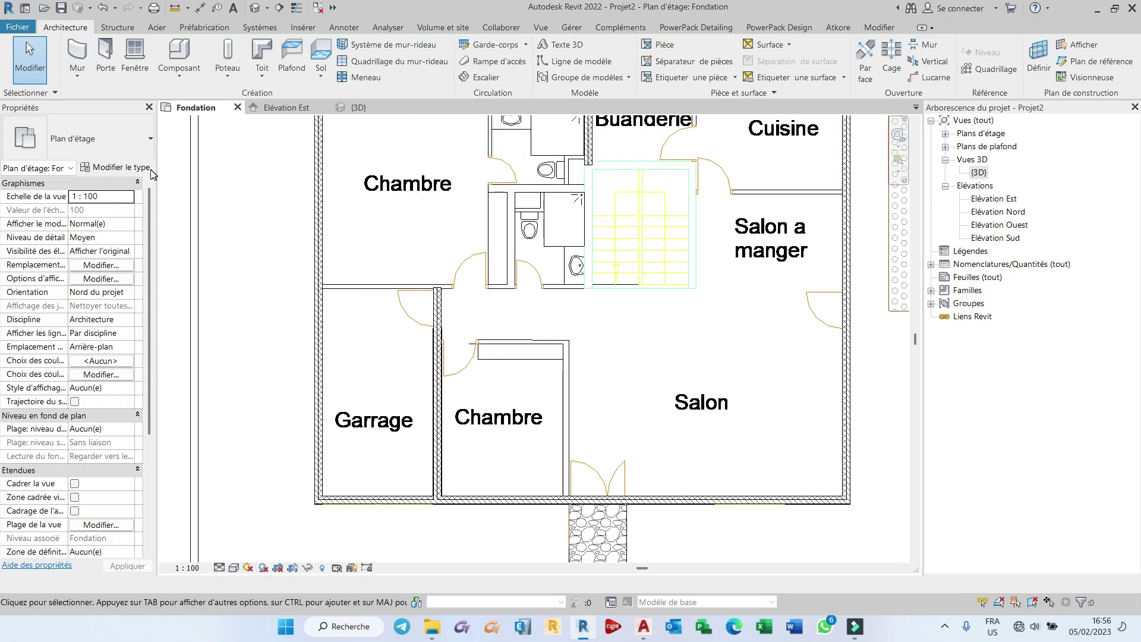
# Step: Draw a horizontal Mur de 10 wall about 6.90 m long from the Garrage's outer wall to the stairwell, below the upper Chambre and bathroom
pyautogui.click(77, 58)
pyautogui.click(103, 143)
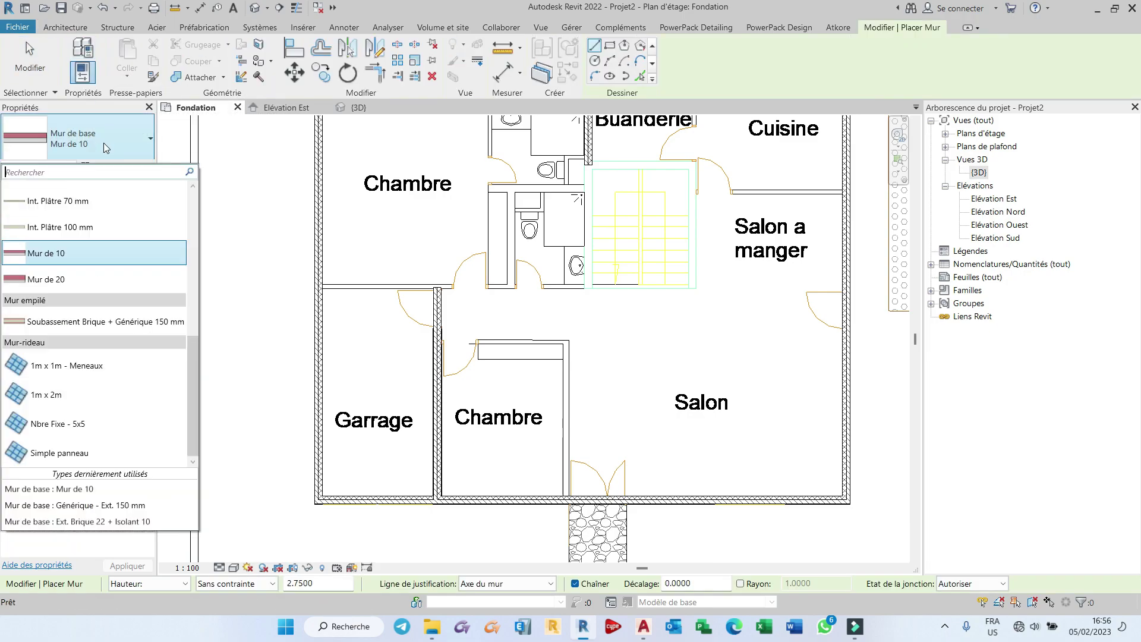
pyautogui.click(100, 253)
pyautogui.scroll(10, 324, 287)
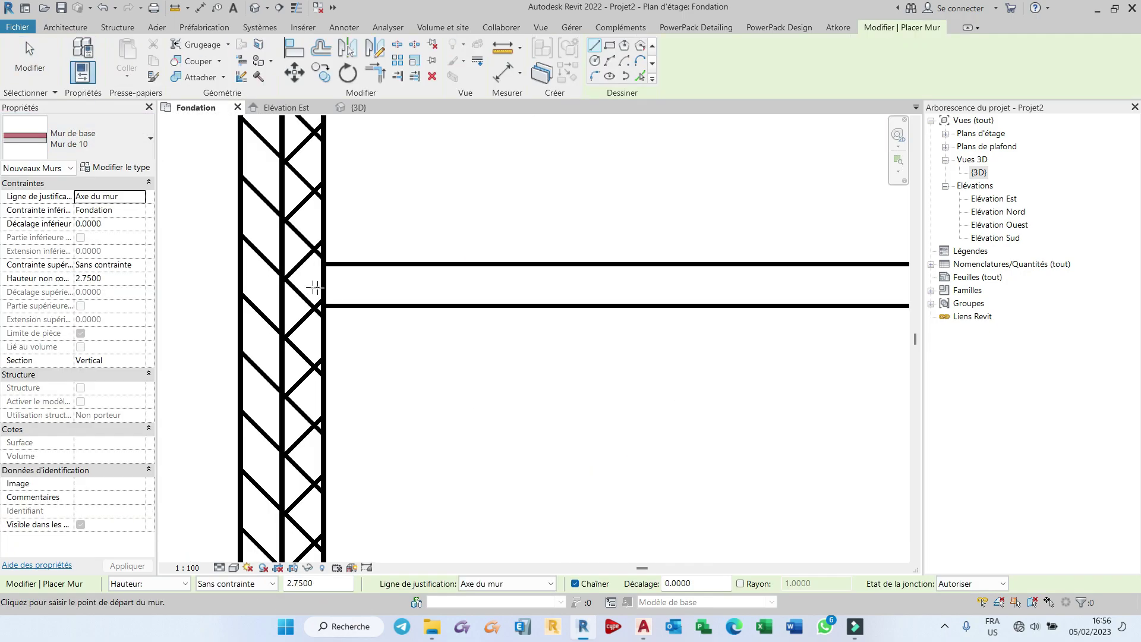
pyautogui.click(324, 287)
pyautogui.scroll(-8, 321, 287)
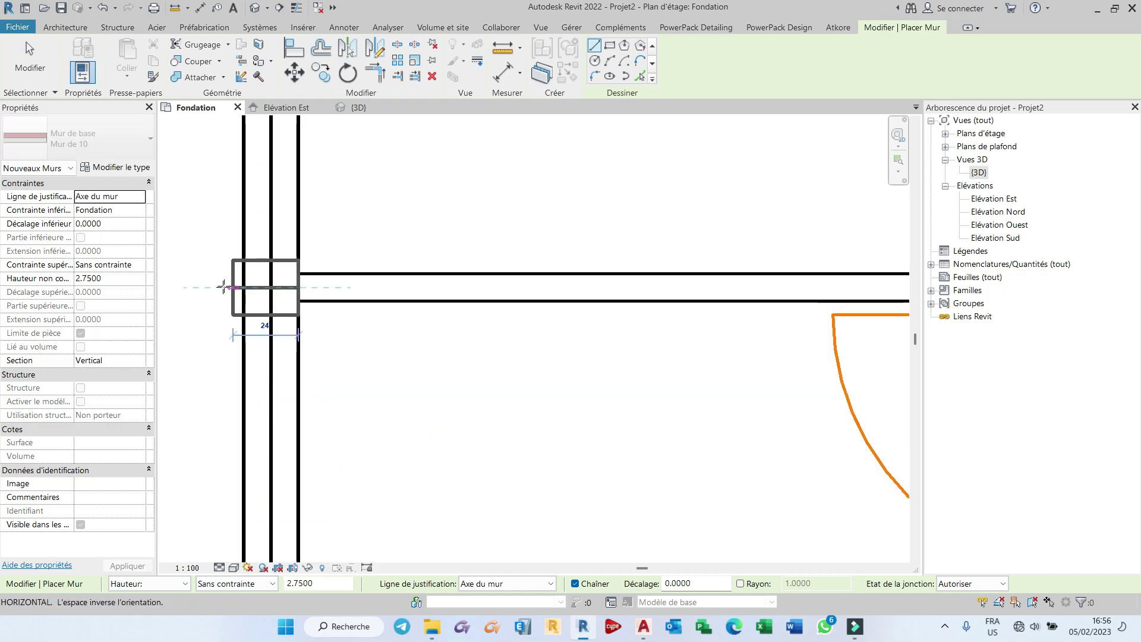
pyautogui.click(216, 287)
pyautogui.moveTo(497, 297); pyautogui.dragTo(300, 315, button='middle')
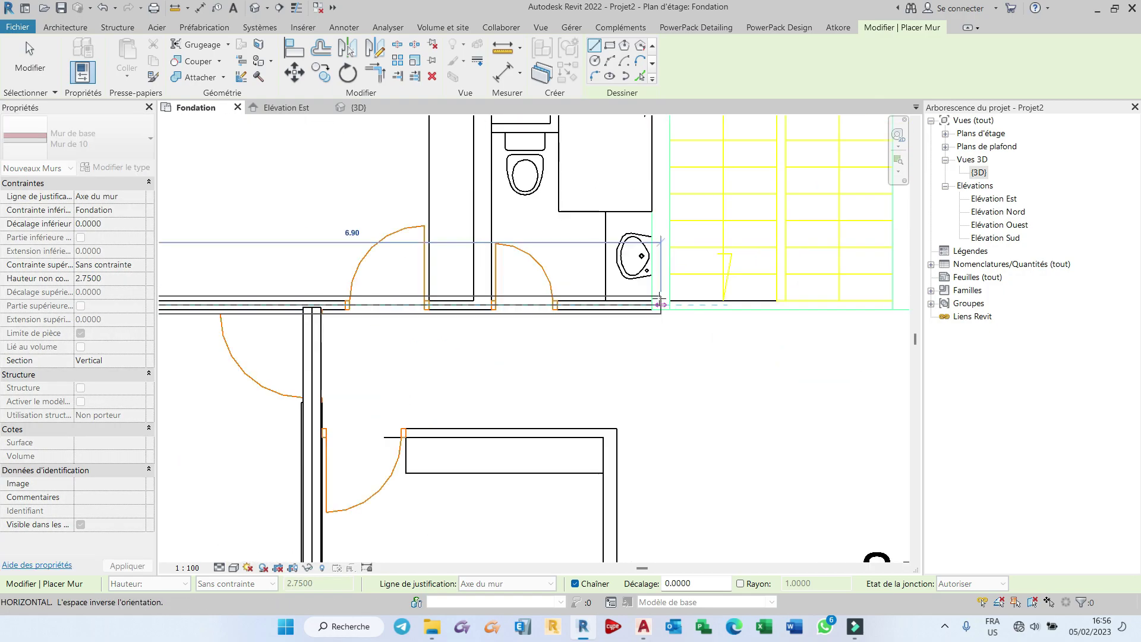
pyautogui.click(657, 301)
pyautogui.press('Escape')
pyautogui.press('Escape')
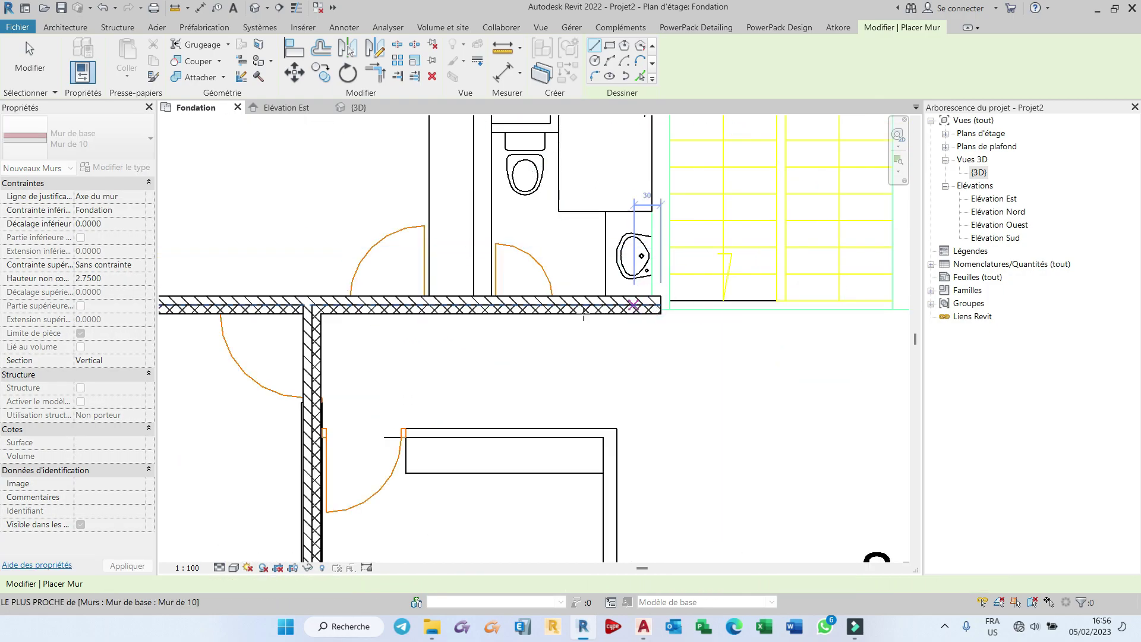
pyautogui.scroll(-2, 525, 300)
pyautogui.press('Escape')
pyautogui.scroll(-2, 321, 305)
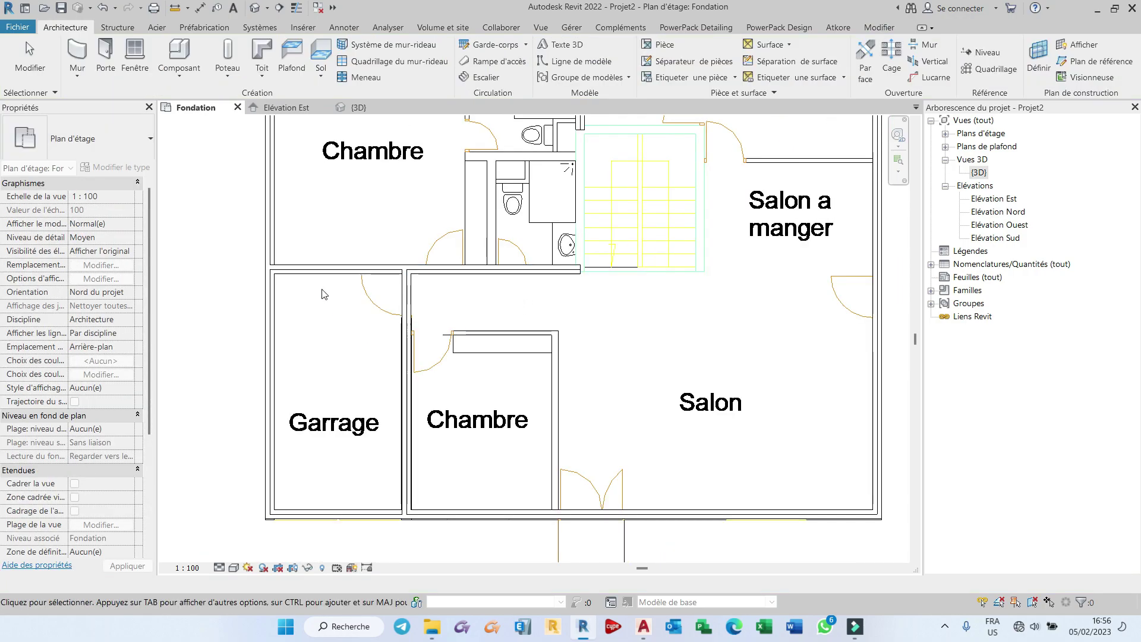
# Step: Change the exterior walls and the wall between the Garrage and Chambre to type Mur de 20, excluding the horizontal partition
pyautogui.click(273, 327)
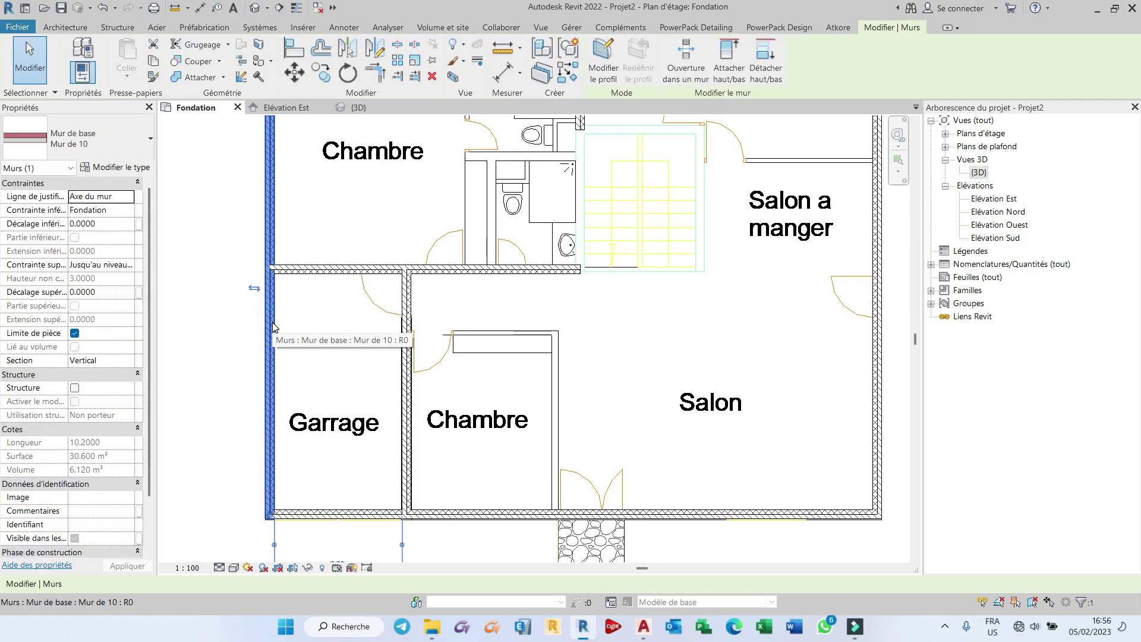
pyautogui.scroll(-2, 256, 309)
pyautogui.scroll(-1, 256, 309)
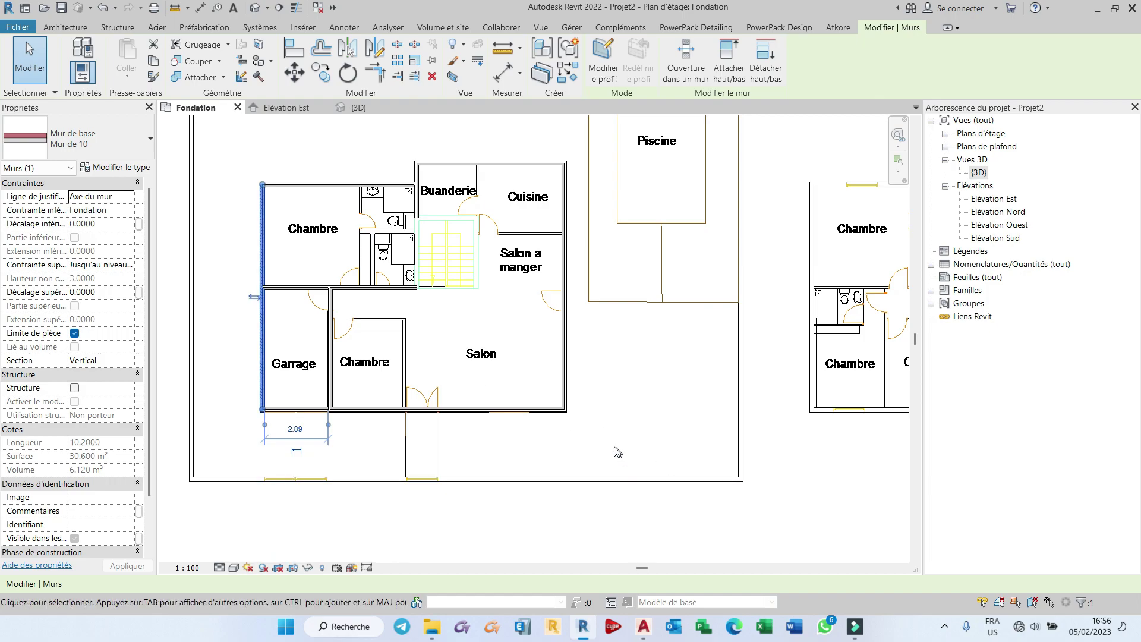
pyautogui.moveTo(576, 432); pyautogui.dragTo(208, 145)
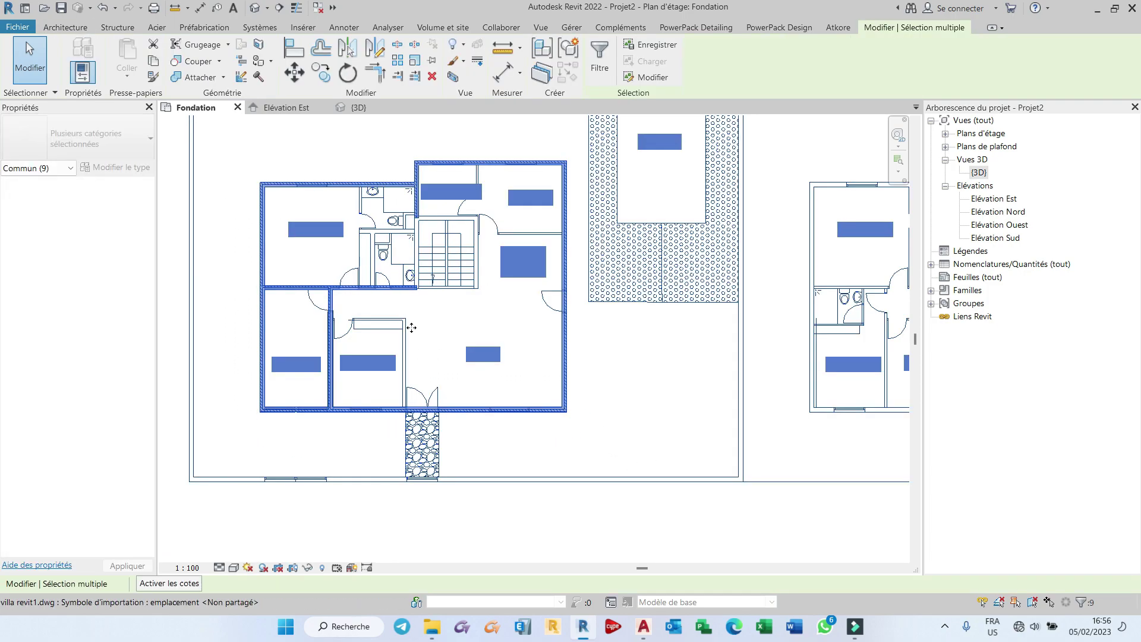
pyautogui.keyDown('shift'); pyautogui.click(677, 301); pyautogui.keyUp('shift')
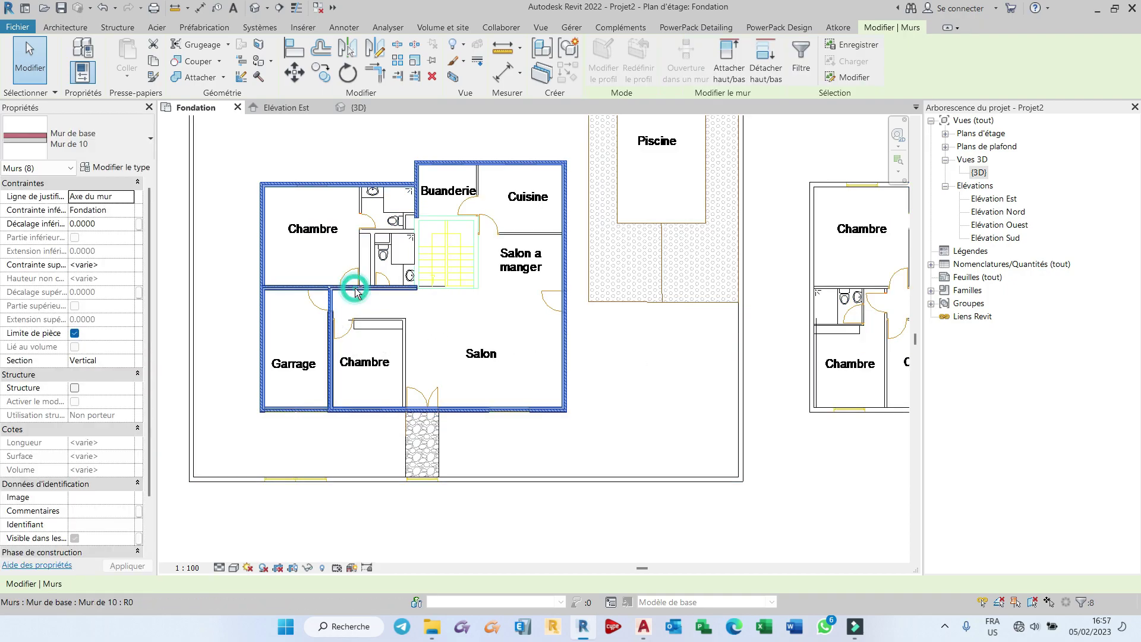
pyautogui.click(106, 144)
pyautogui.click(113, 280)
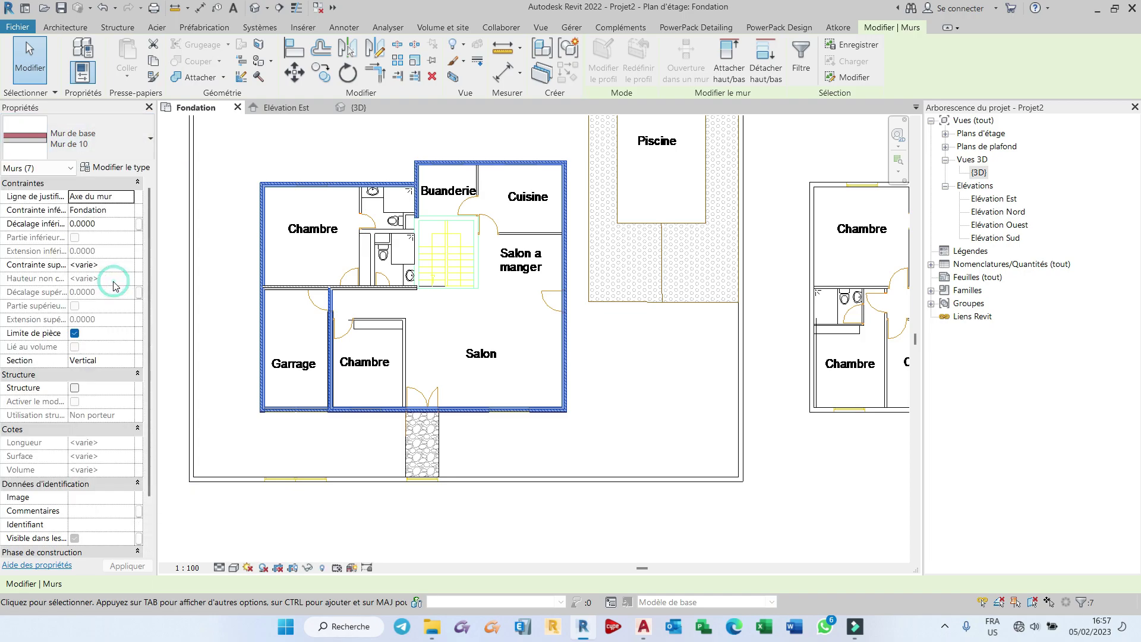
pyautogui.scroll(2, 269, 246)
pyautogui.scroll(2, 304, 287)
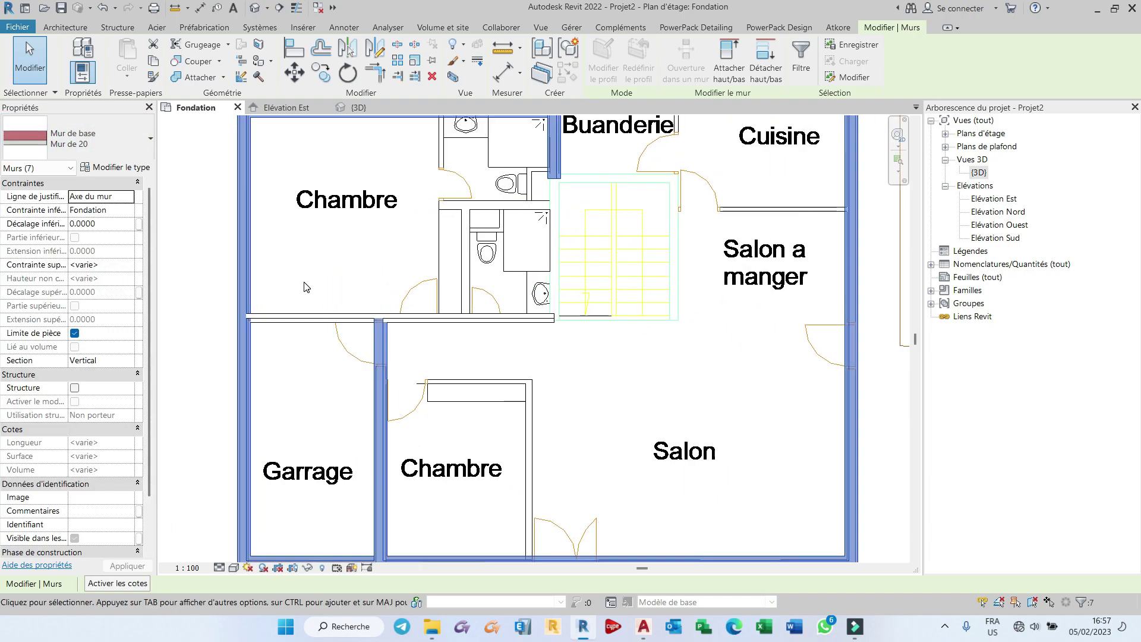
pyautogui.click(304, 287)
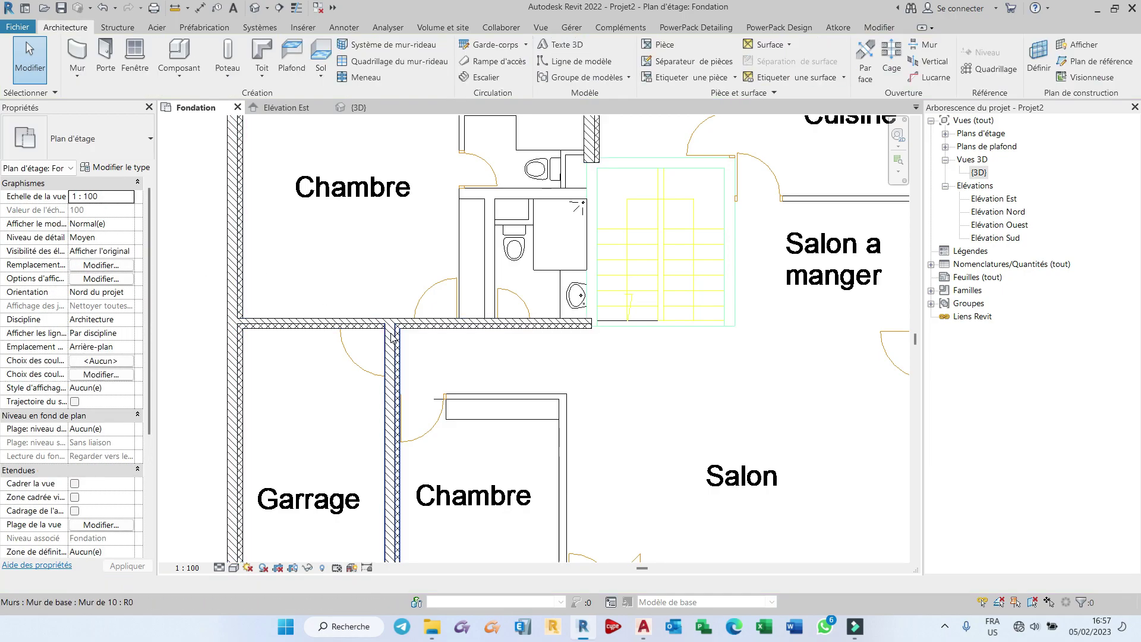
# Step: Inspect the exterior walls and interior partitions in the 3D view
pyautogui.scroll(-4, 357, 333)
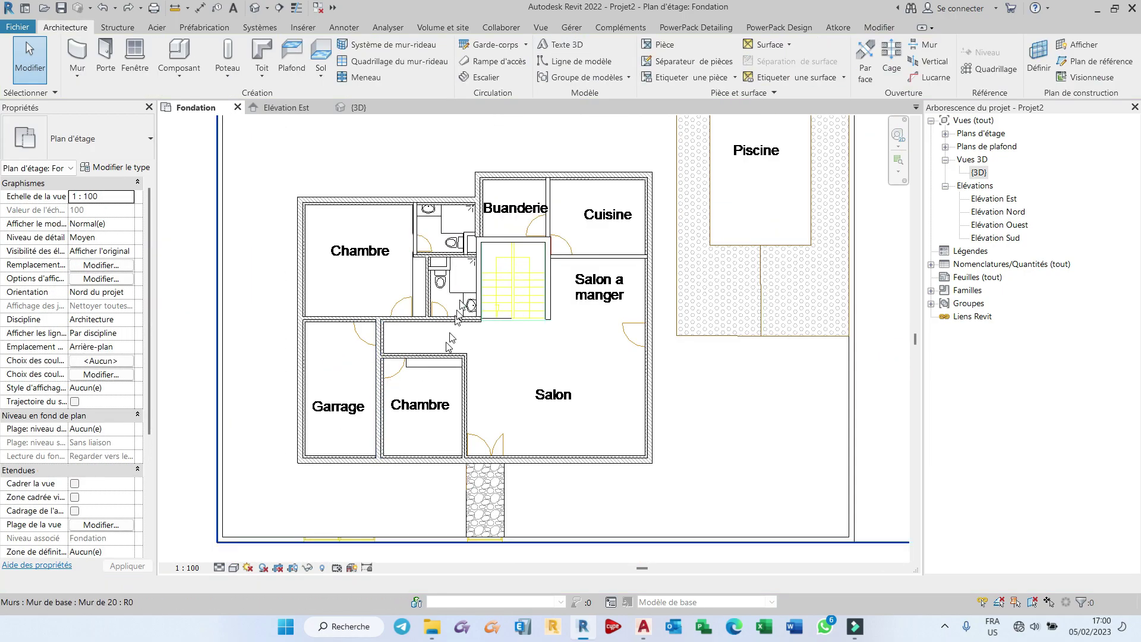
pyautogui.click(358, 107)
pyautogui.scroll(-5, 433, 392)
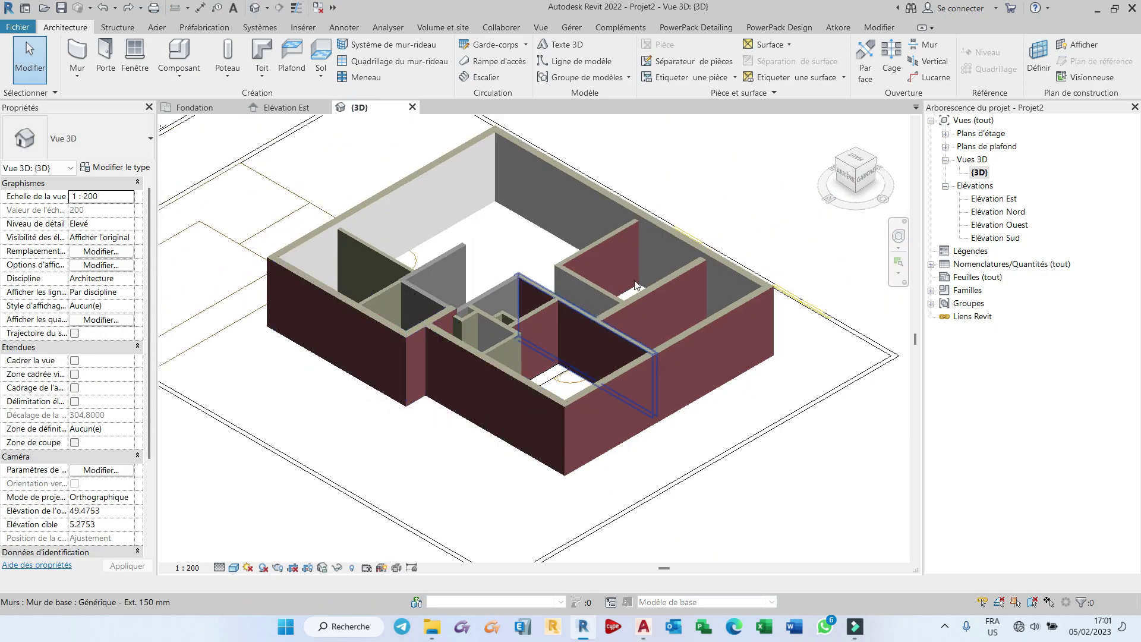
pyautogui.click(867, 175)
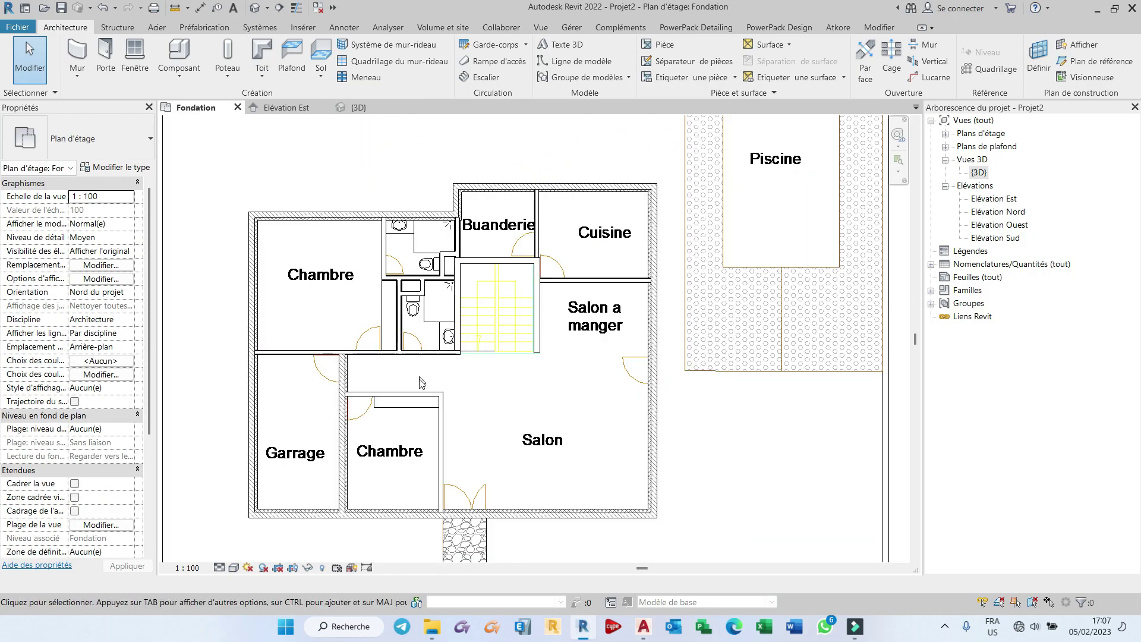
# Step: In the Fondation plan, start the Door command and review the available Int. Simple door types
pyautogui.scroll(5, 420, 381)
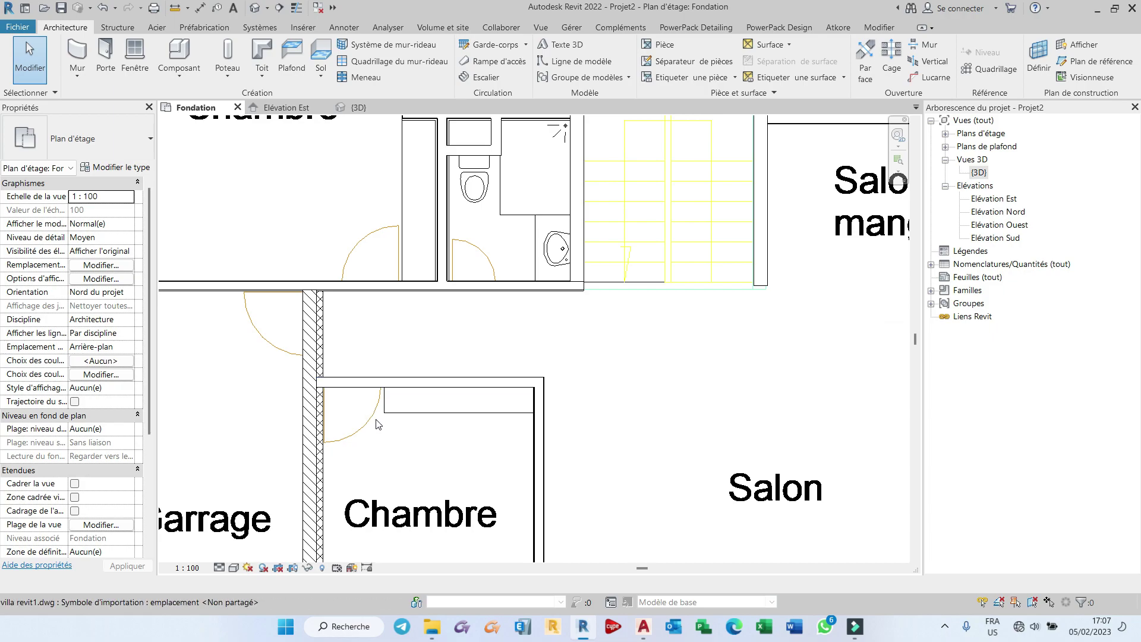
pyautogui.scroll(-2, 393, 383)
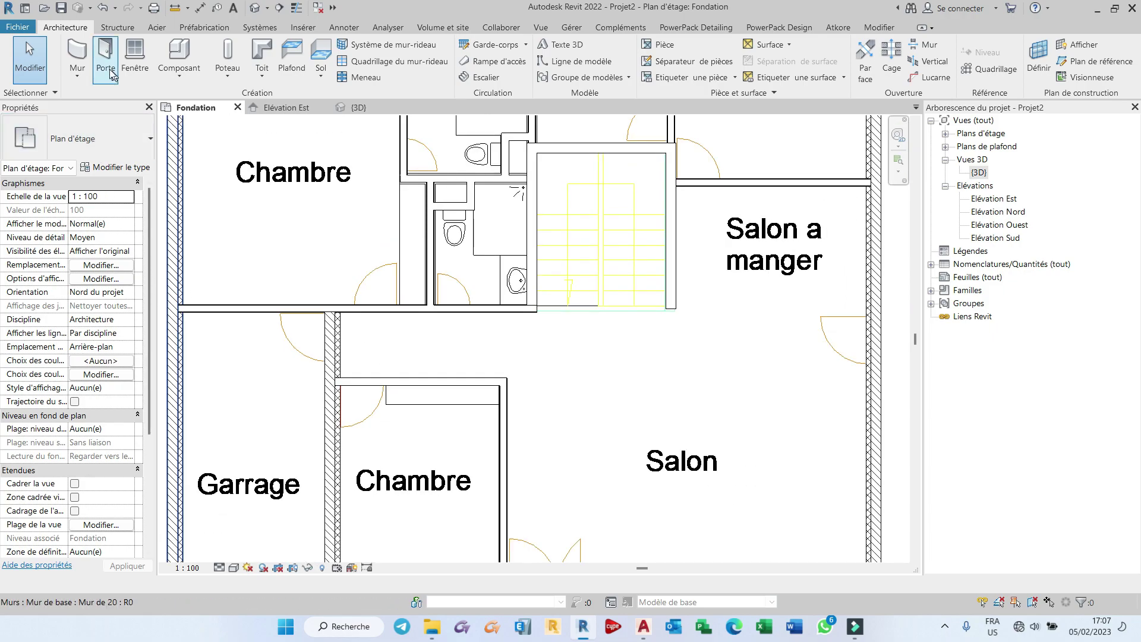
pyautogui.click(103, 54)
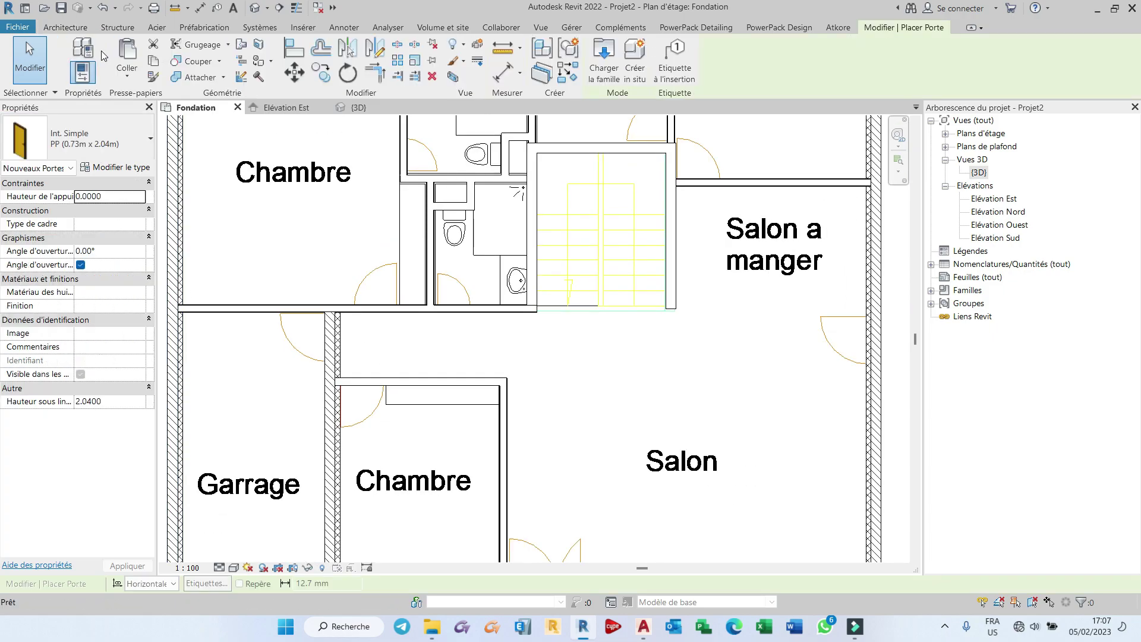
pyautogui.click(136, 149)
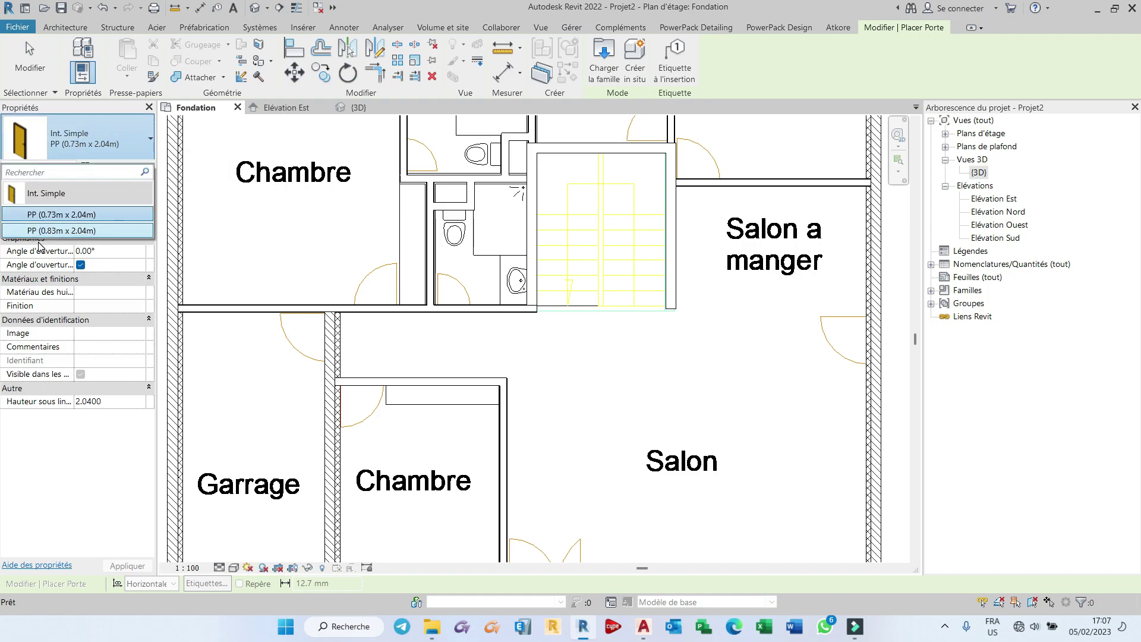
pyautogui.click(129, 156)
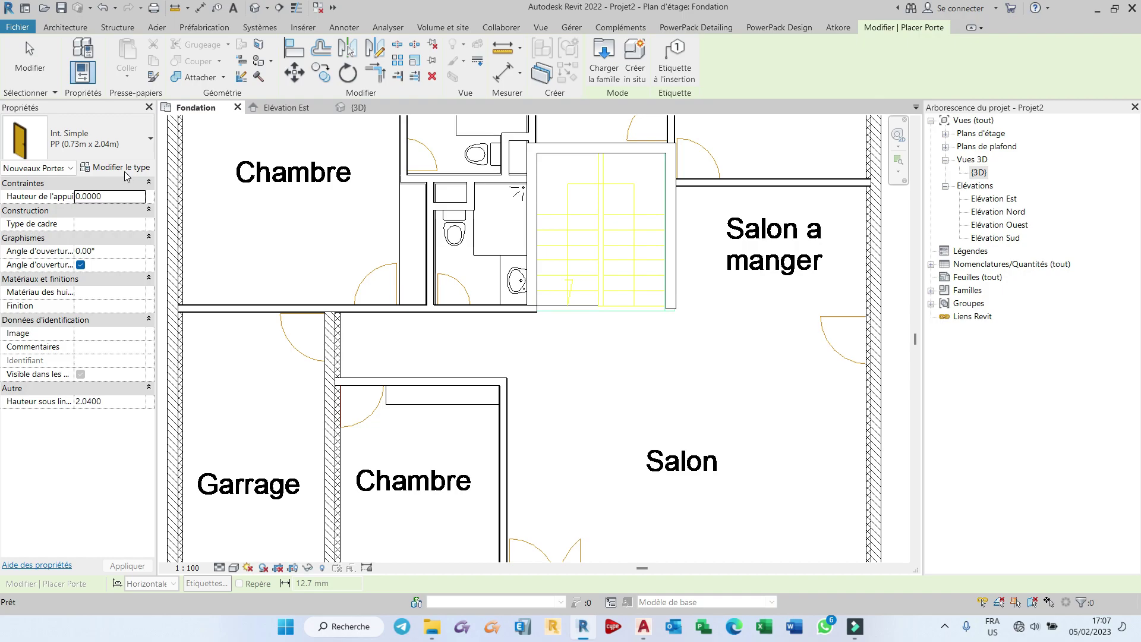
pyautogui.click(125, 154)
pyautogui.click(125, 155)
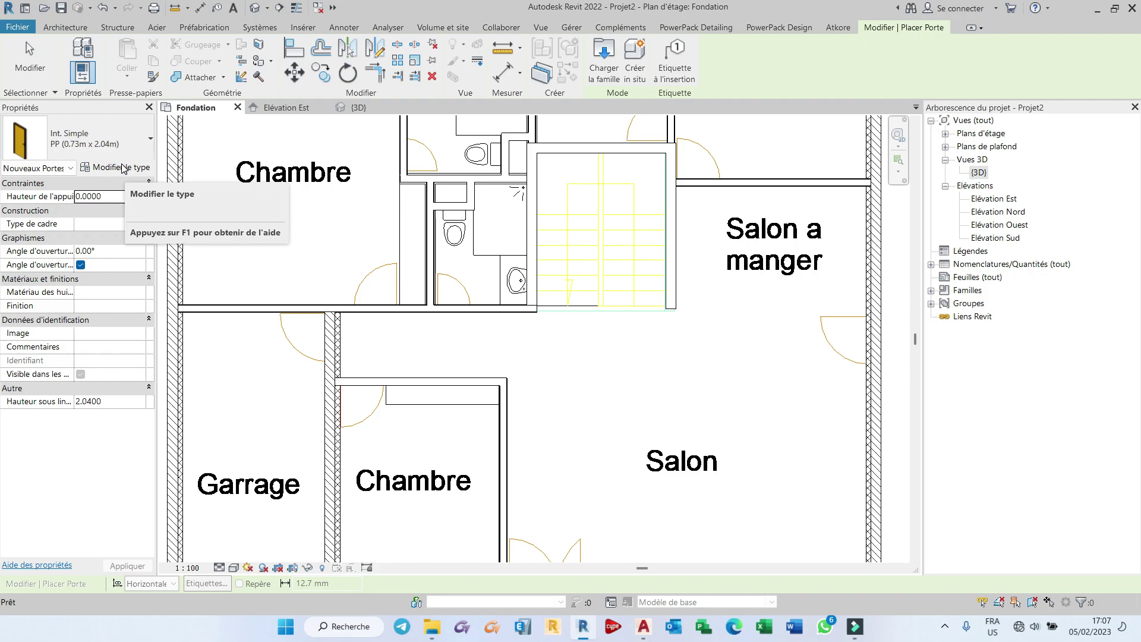
# Step: Load the door family Avec panneau latéral from the Porte d'entrée folder of the Portes library
pyautogui.click(612, 66)
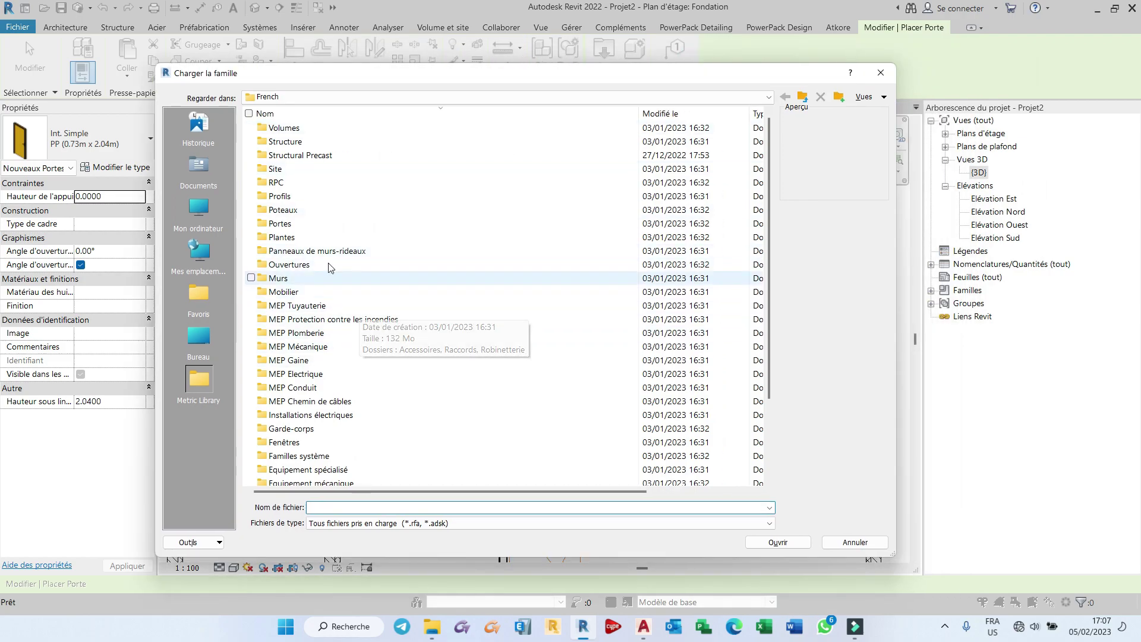
pyautogui.click(288, 223)
pyautogui.doubleClick(288, 224)
pyautogui.click(337, 129)
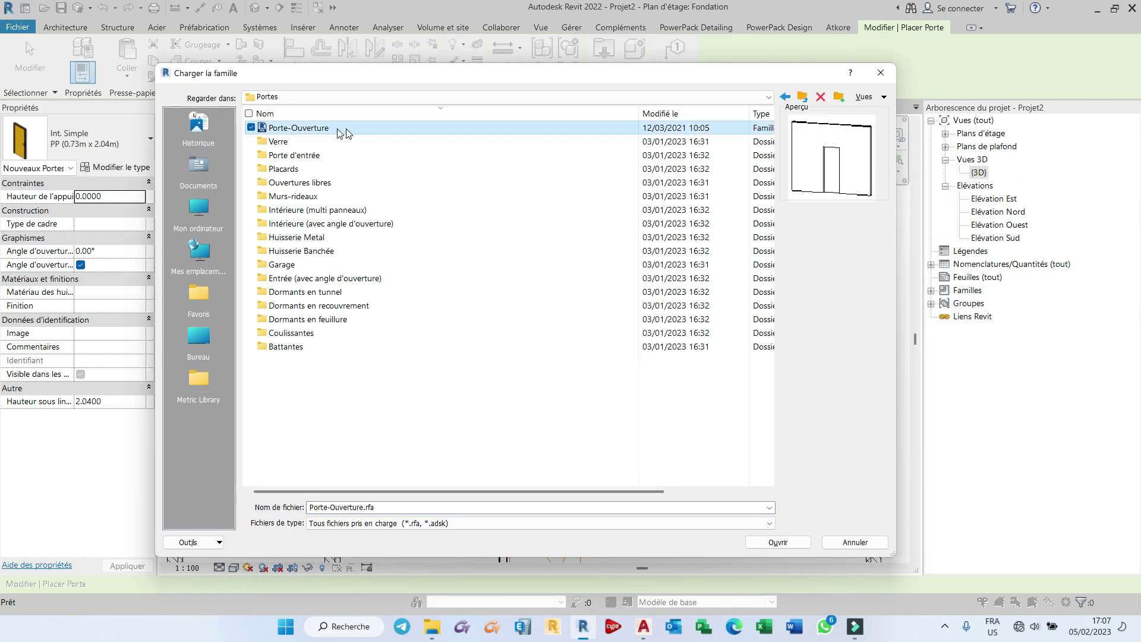
pyautogui.doubleClick(339, 142)
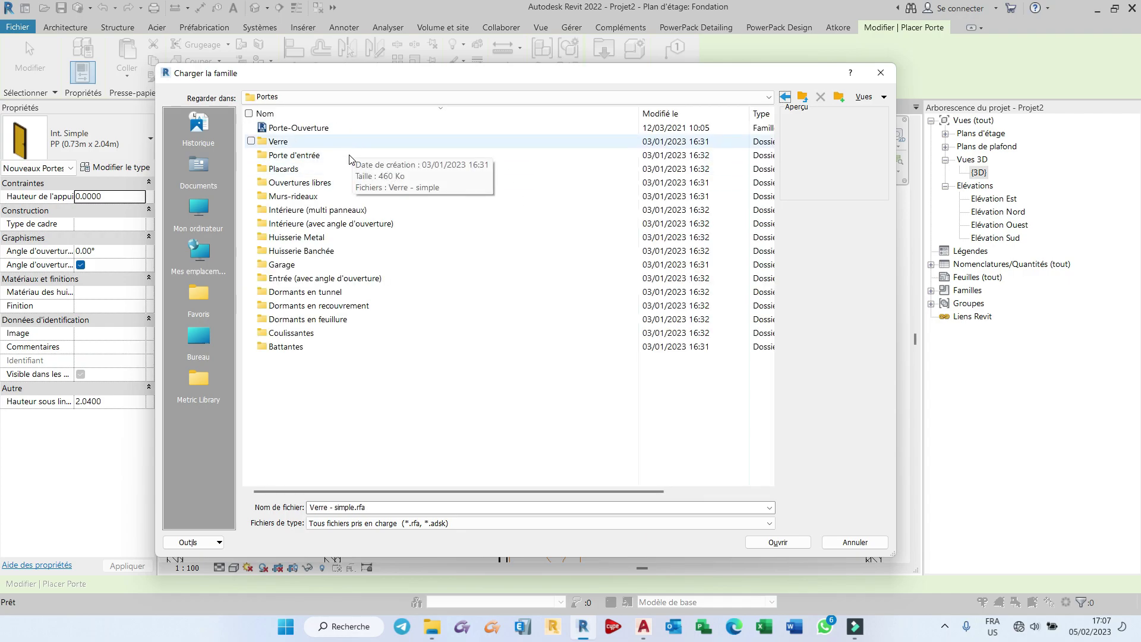
pyautogui.doubleClick(349, 155)
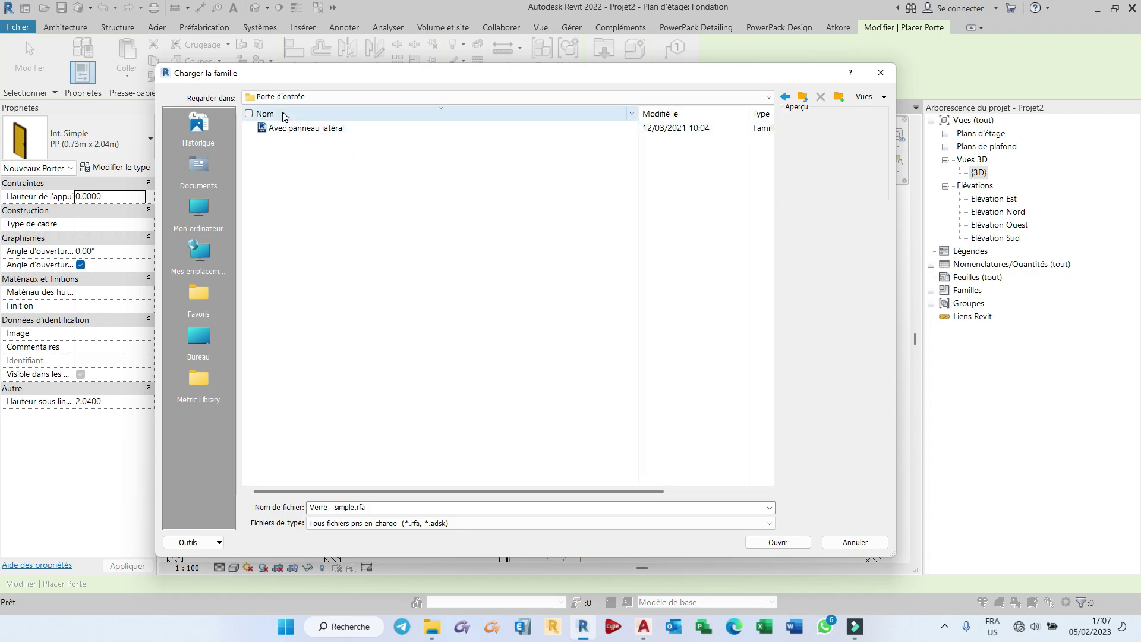
pyautogui.click(300, 129)
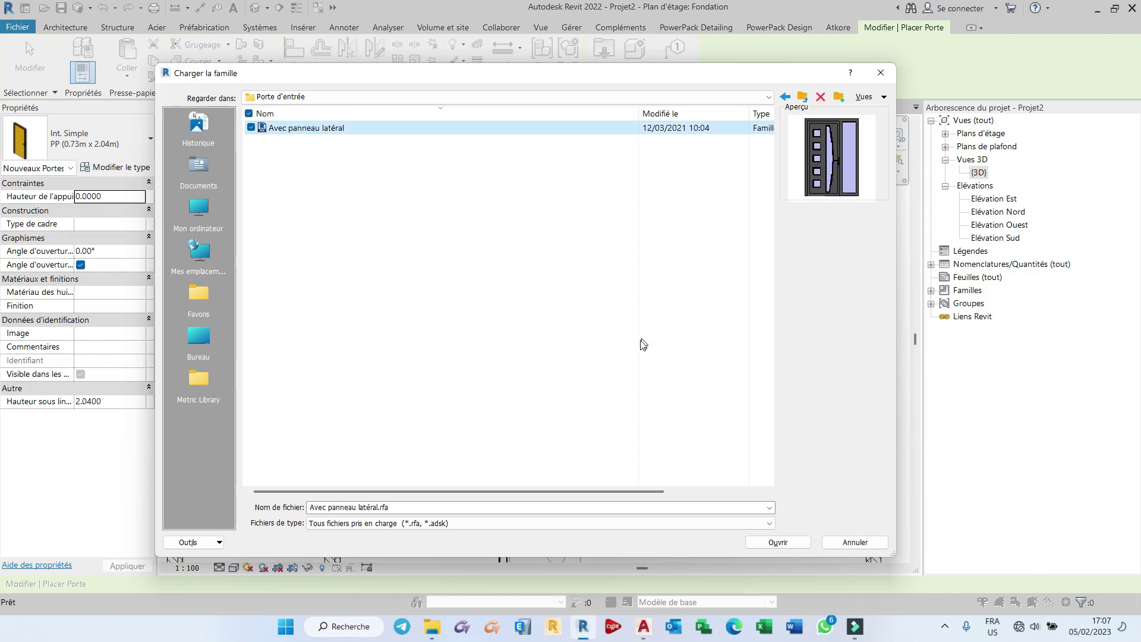
pyautogui.click(778, 542)
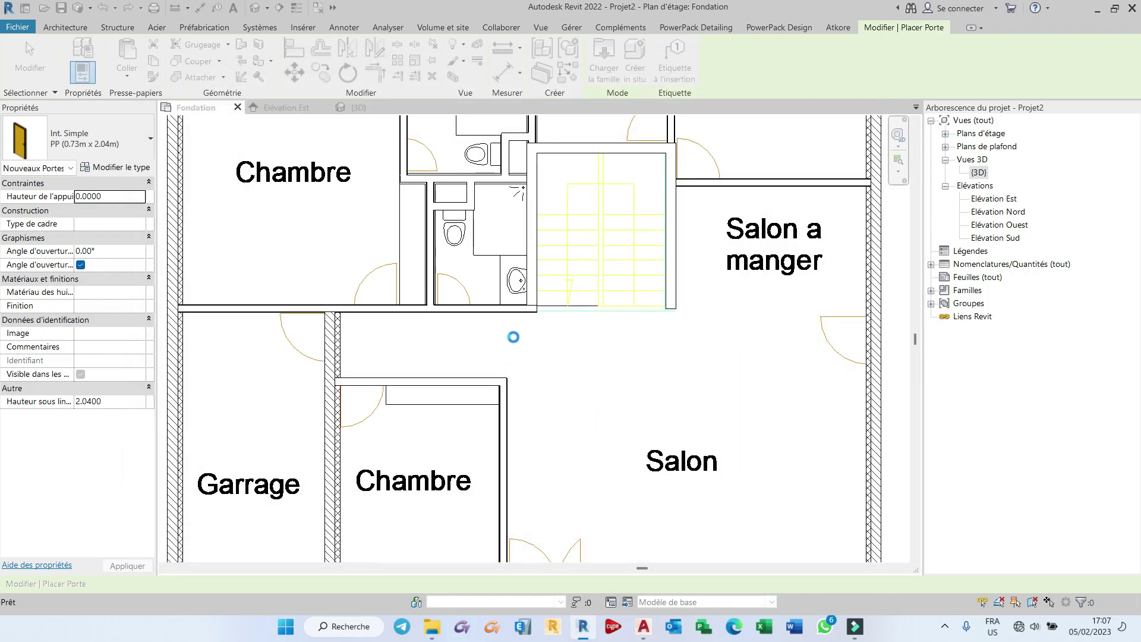
# Step: Place an Avec panneau latéral 140 - 90 x 210 - Blanc door in the Salon's front wall at the paved walkway
pyautogui.scroll(-1, 540, 347)
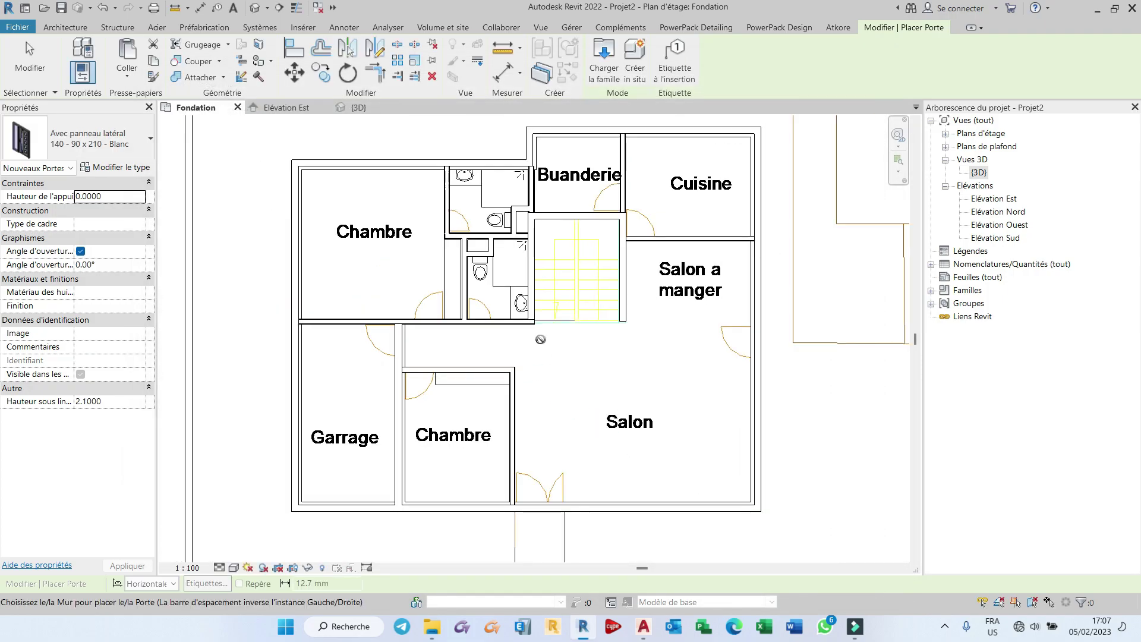
pyautogui.scroll(1, 540, 514)
pyautogui.scroll(3, 540, 514)
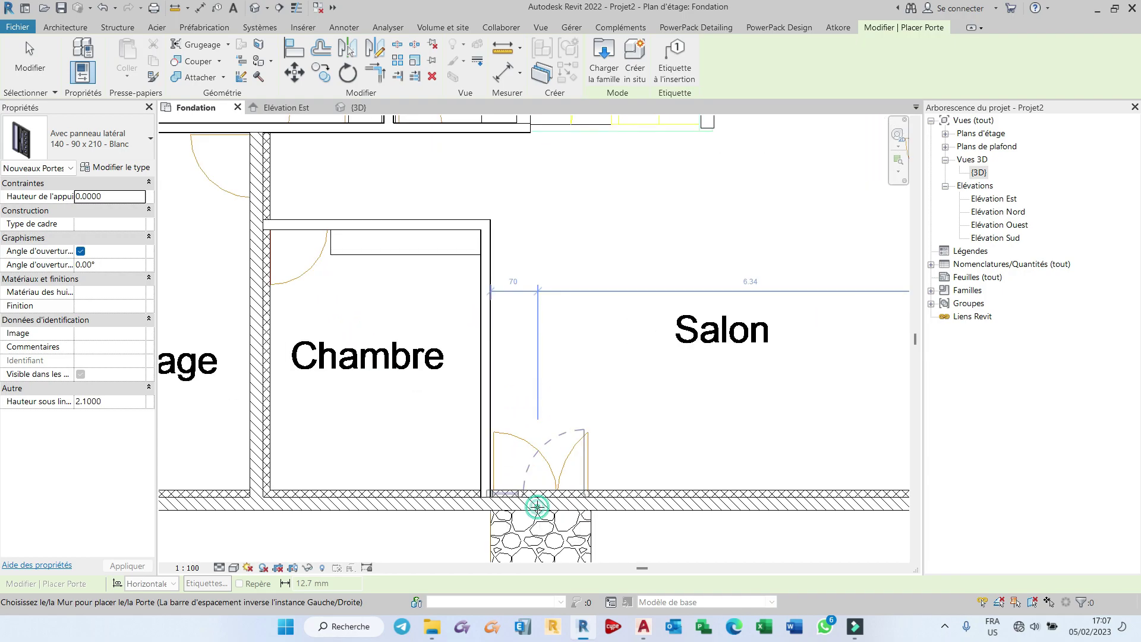
pyautogui.click(537, 507)
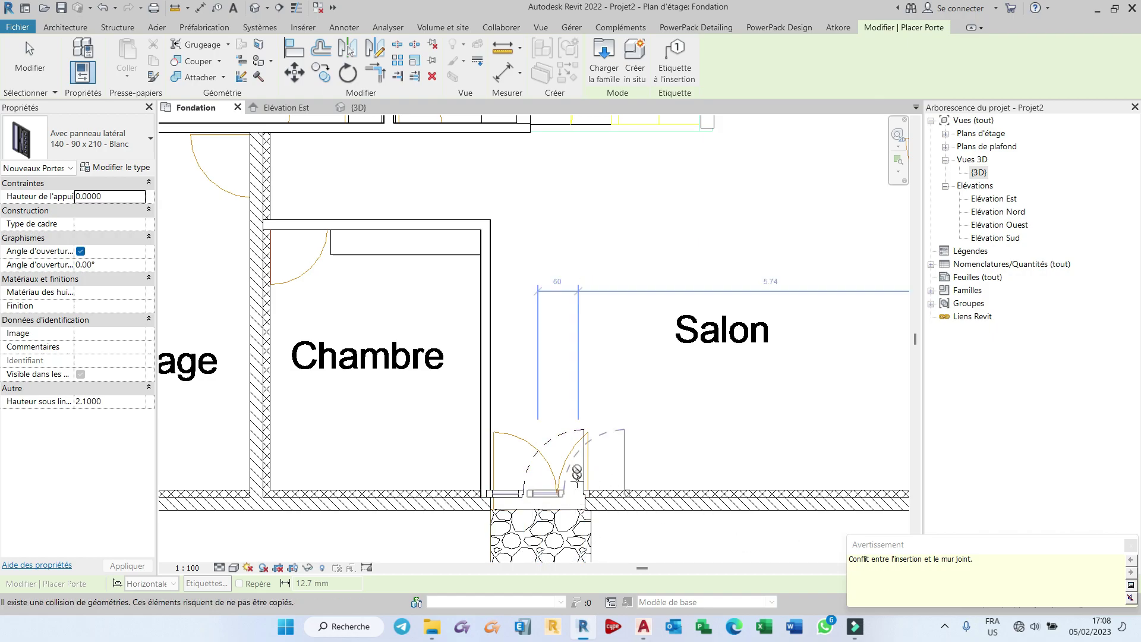
pyautogui.scroll(-1, 561, 404)
pyautogui.scroll(-1, 533, 467)
pyautogui.press('Escape')
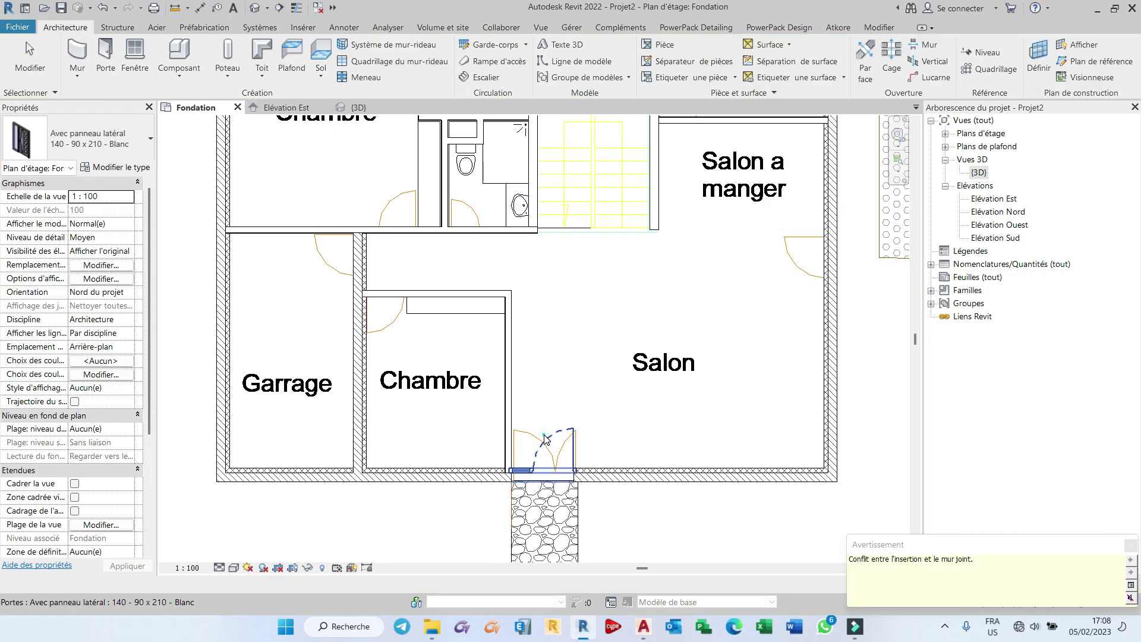
# Step: Shift the Salon's entrance door onto the plan's door opening and flip its hinge side to match the drawn swing
pyautogui.click(550, 456)
pyautogui.moveTo(551, 456); pyautogui.dragTo(549, 469)
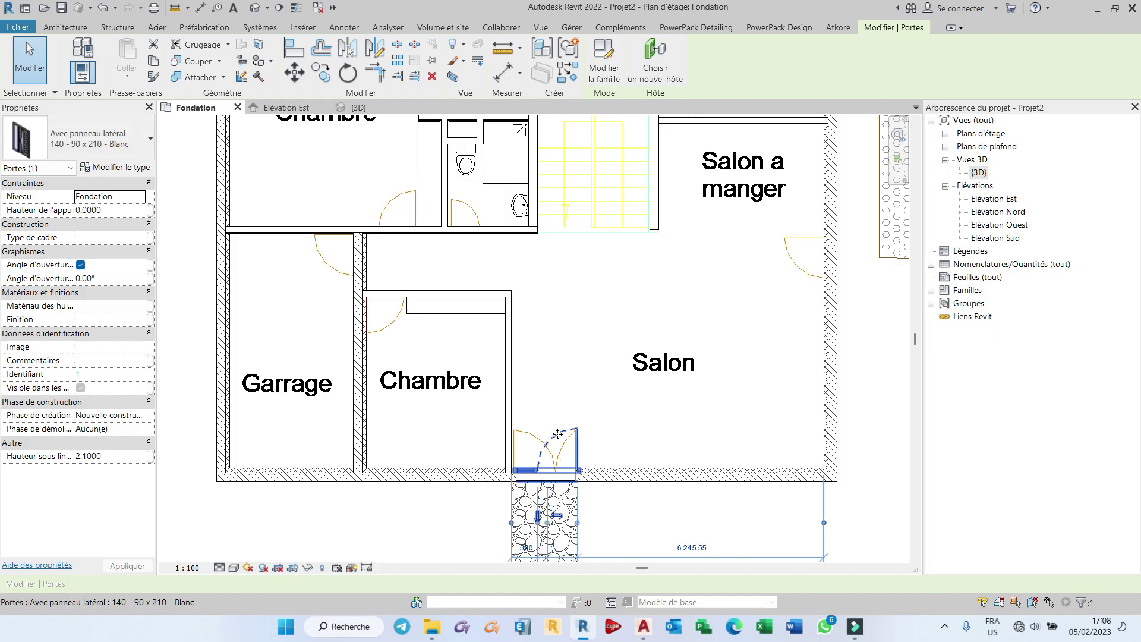
pyautogui.click(556, 515)
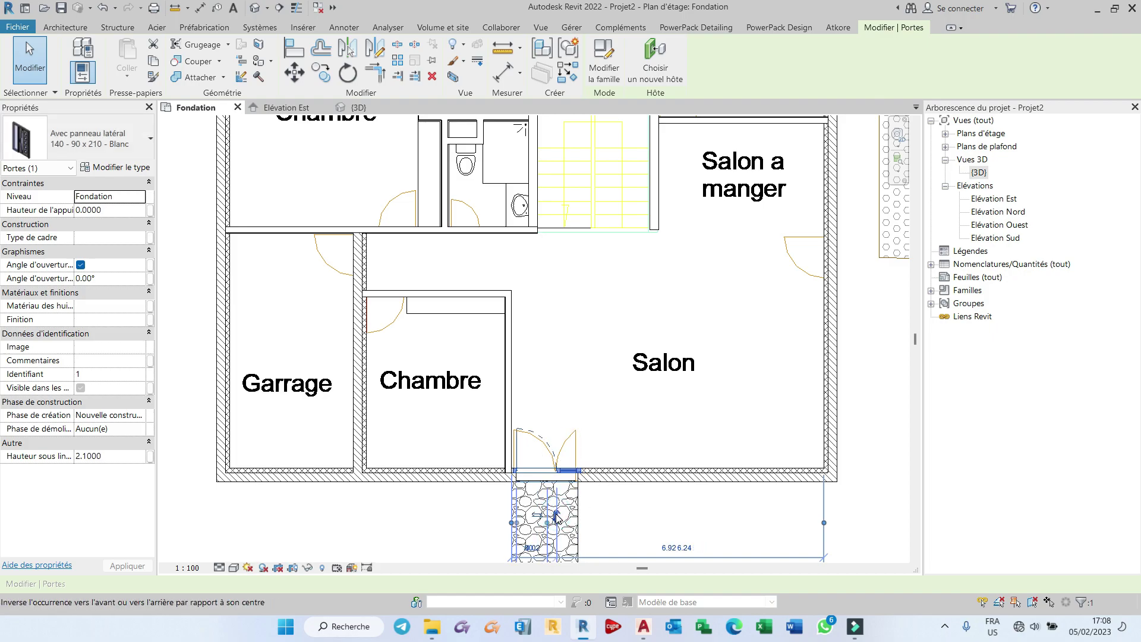
pyautogui.scroll(5, 547, 498)
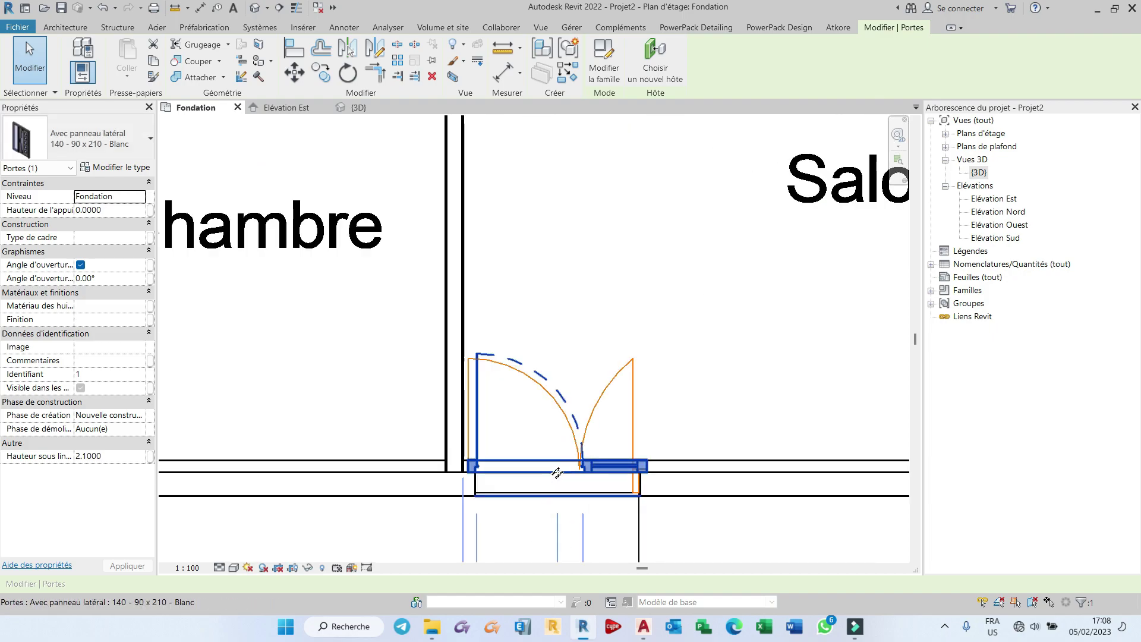
# Step: Inspect the placed entrance door from the front in the 3D view
pyautogui.click(354, 107)
pyautogui.moveTo(857, 172); pyautogui.dragTo(858, 121)
pyautogui.click(856, 181)
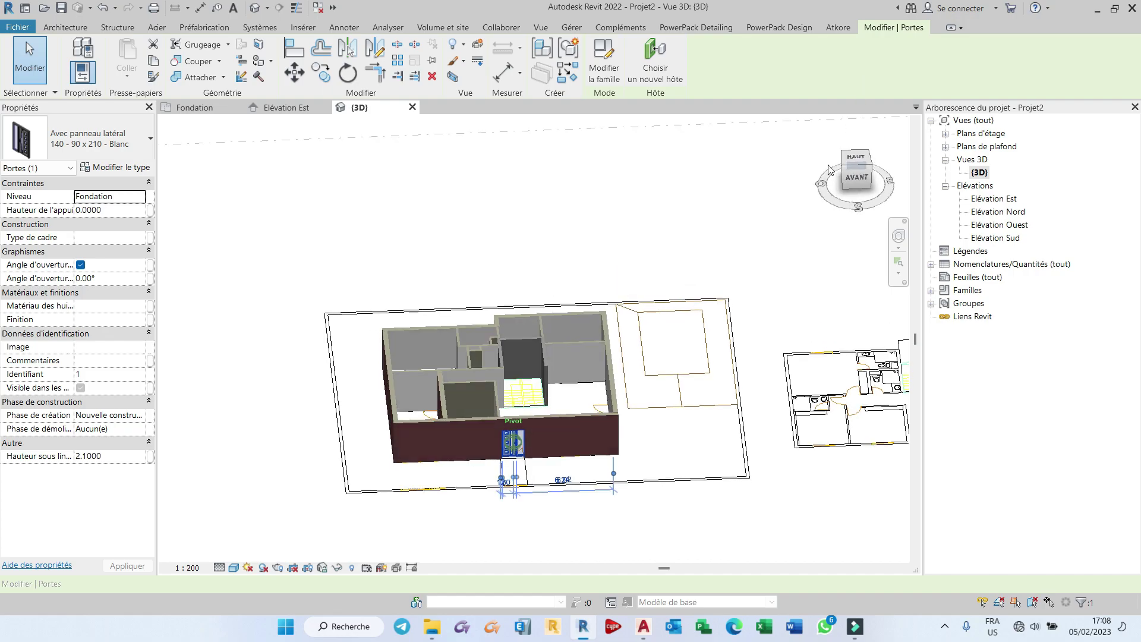
pyautogui.scroll(5, 512, 481)
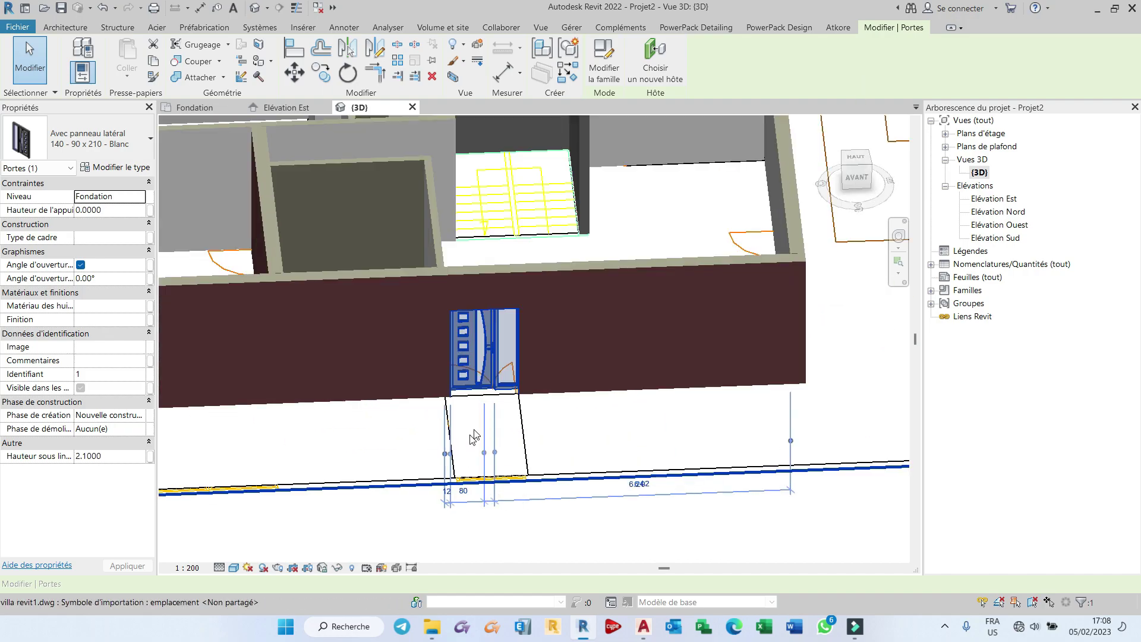
pyautogui.click(658, 424)
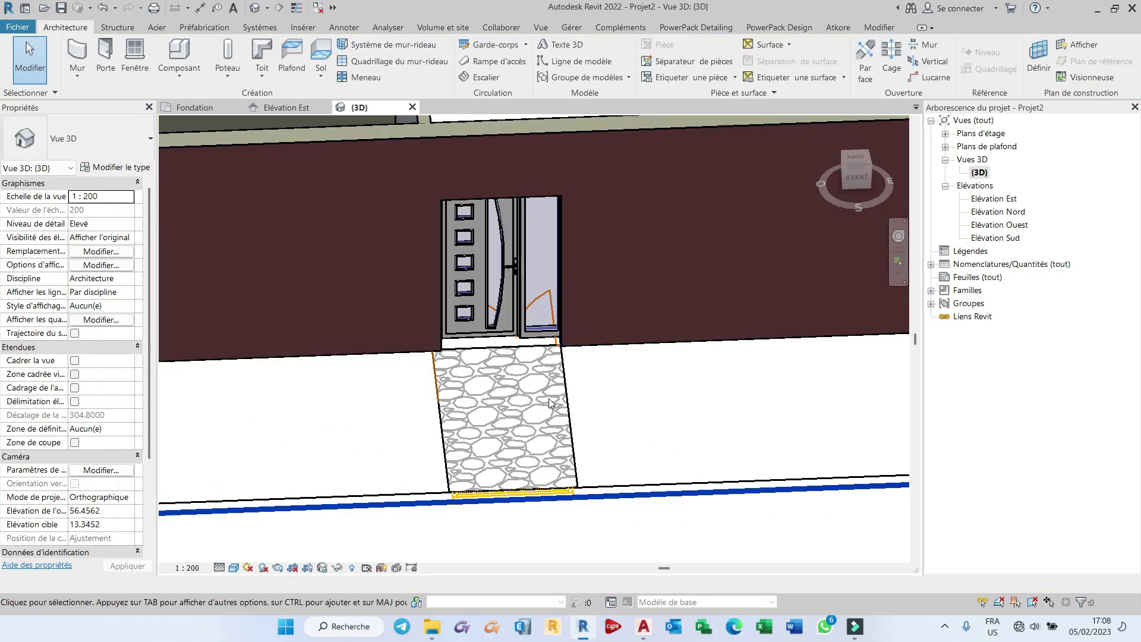
pyautogui.scroll(-4, 559, 416)
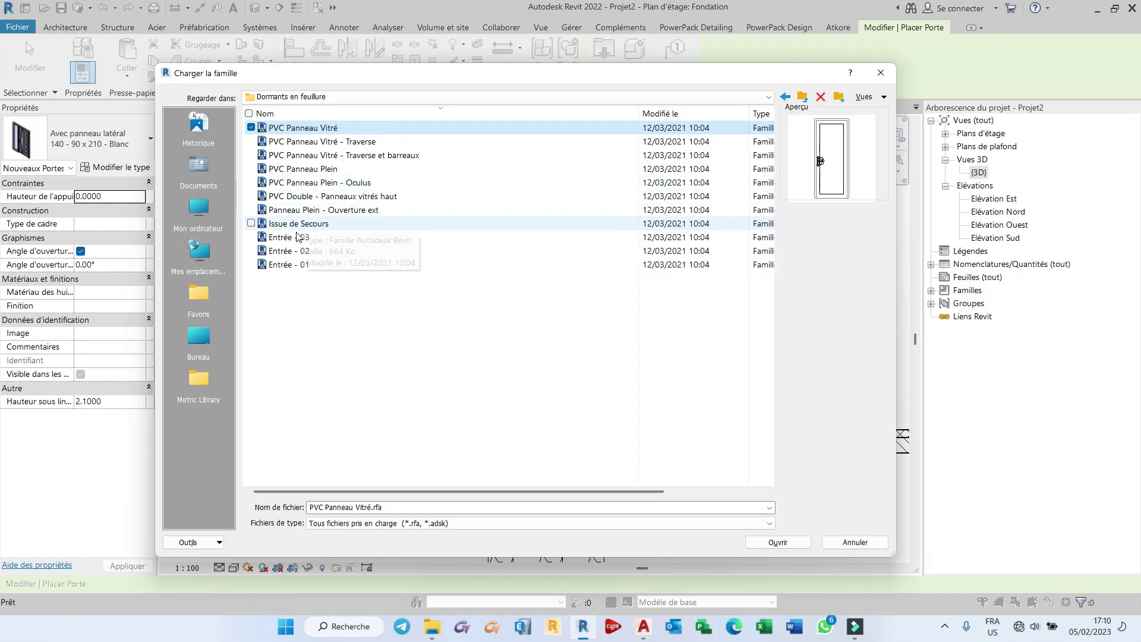
# Step: Load the Entrée - 03 door family from Dormants en feuillure and place a 0.93m x 2.10m door in the upper wall of the Chambre beside the Garrage
pyautogui.click(301, 240)
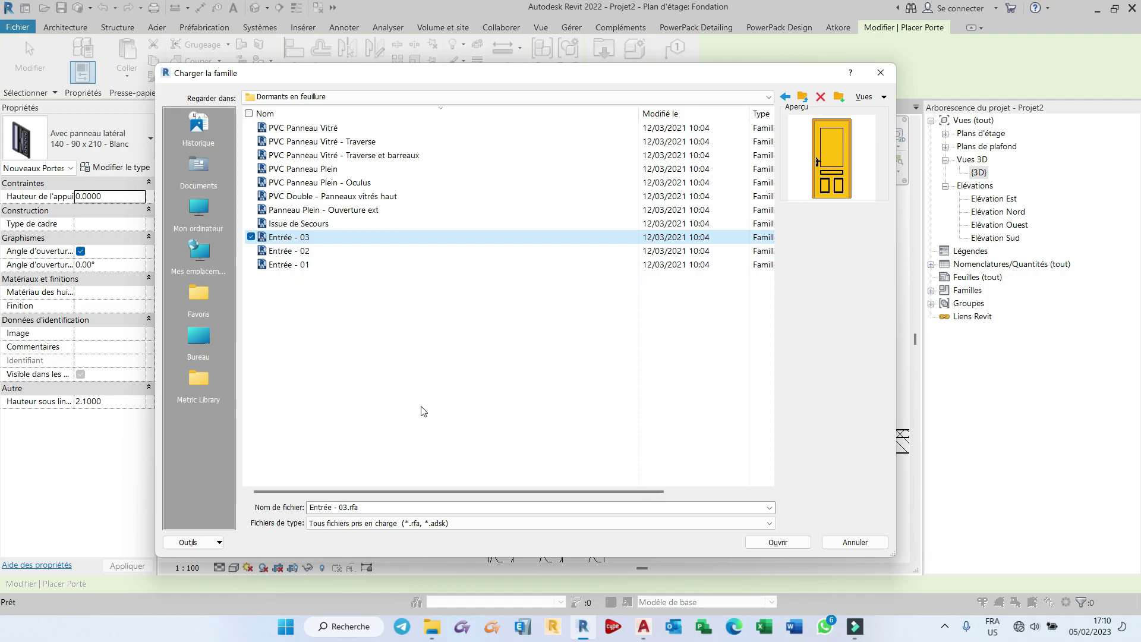
pyautogui.click(779, 543)
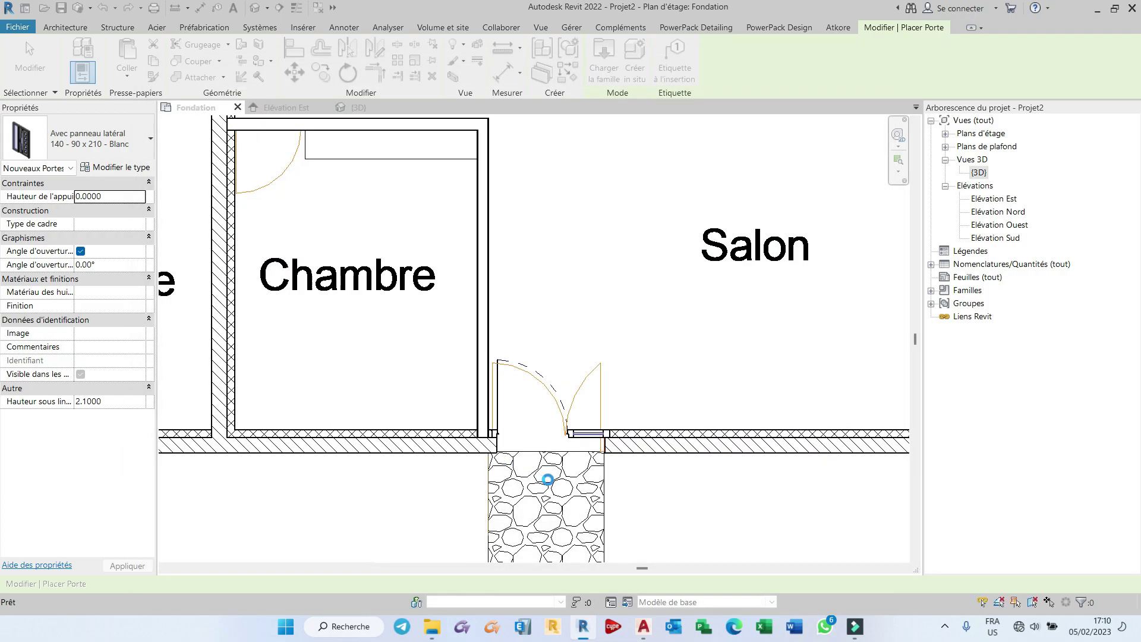
pyautogui.scroll(-3, 547, 479)
pyautogui.scroll(2, 401, 280)
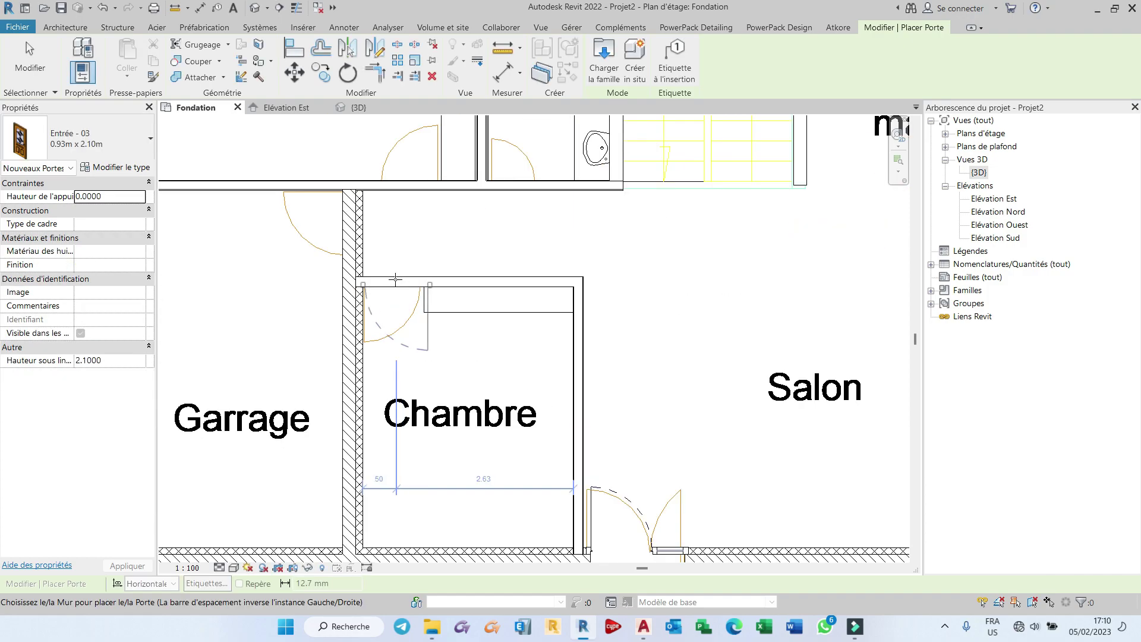
pyautogui.click(401, 279)
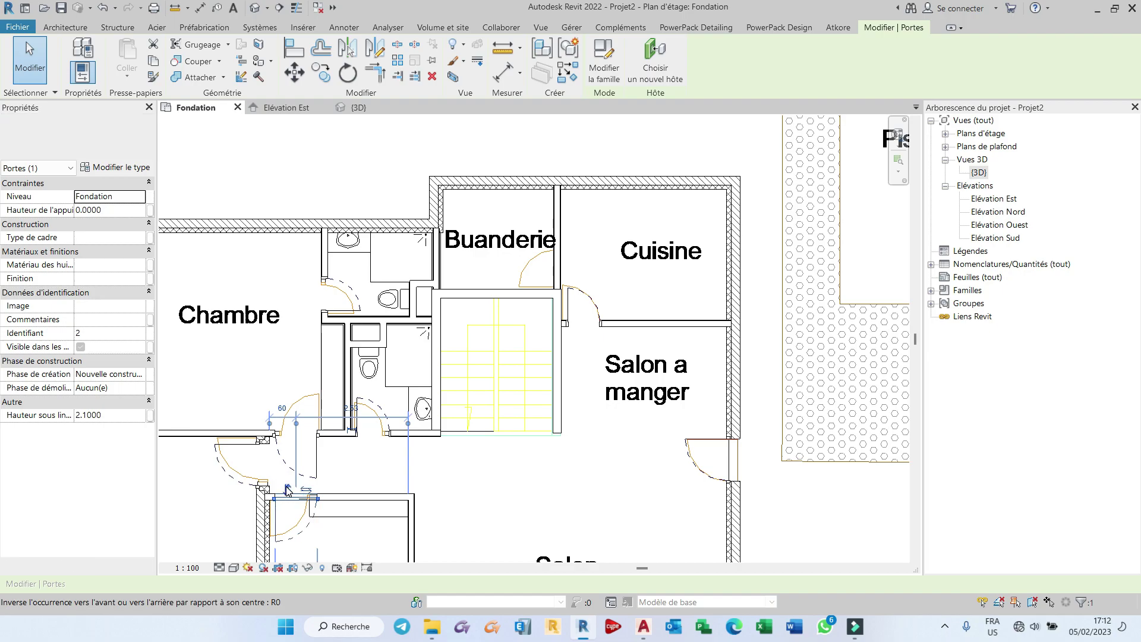
# Step: Place an Int. Simple PP (0.73m x 2.04m) door in the wall between the Buanderie and the Cuisine
pyautogui.scroll(-2, 539, 426)
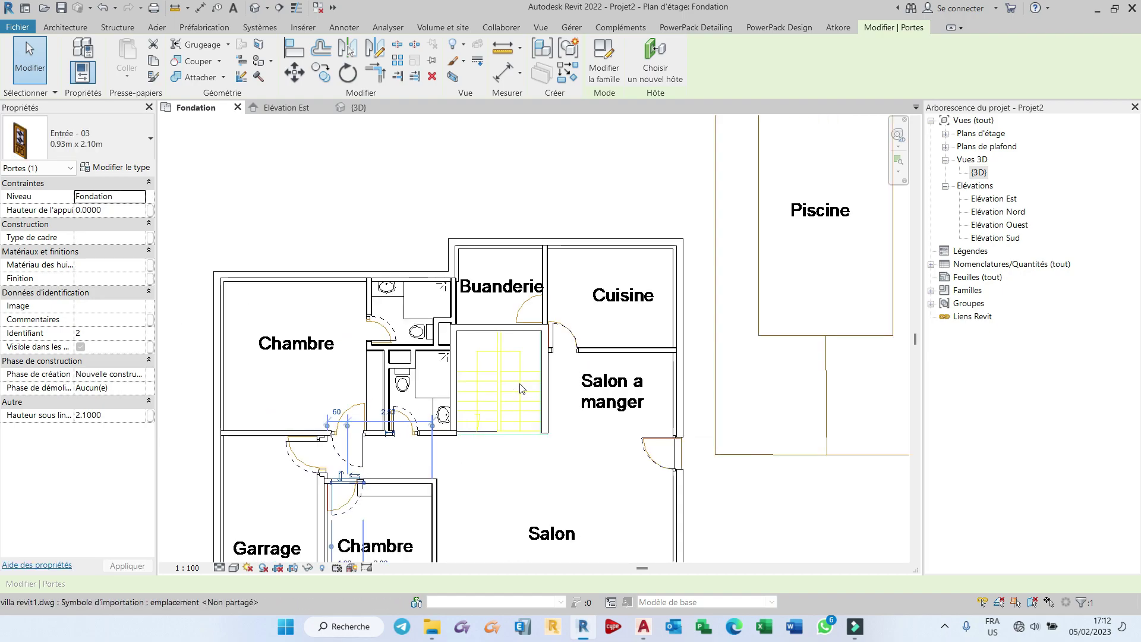
pyautogui.scroll(3, 332, 440)
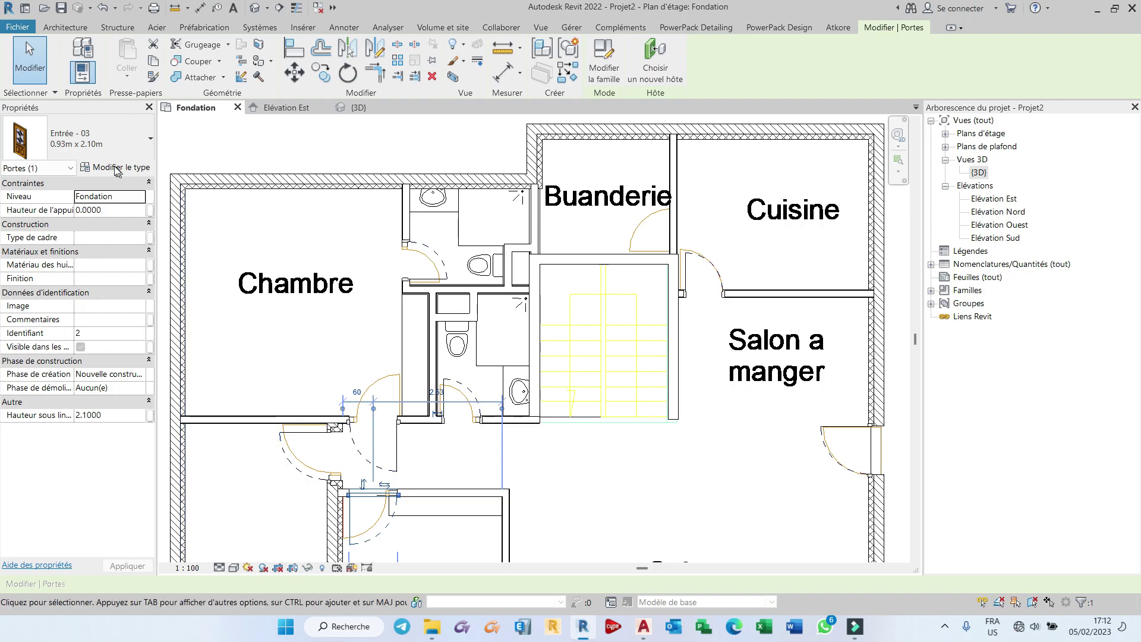
pyautogui.press('Escape')
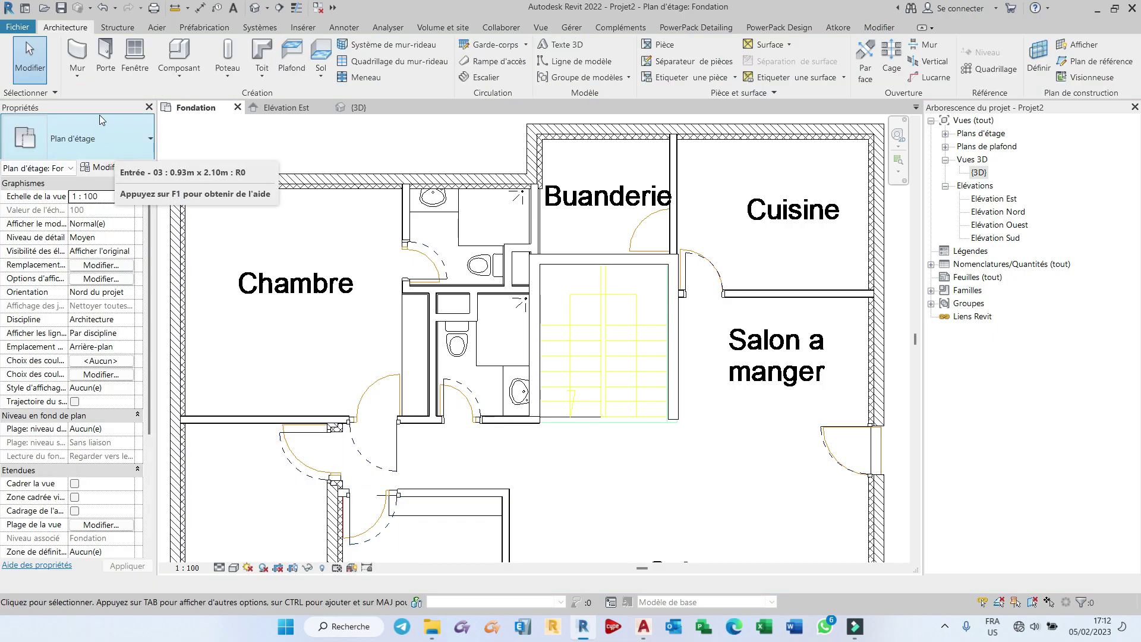
pyautogui.click(109, 53)
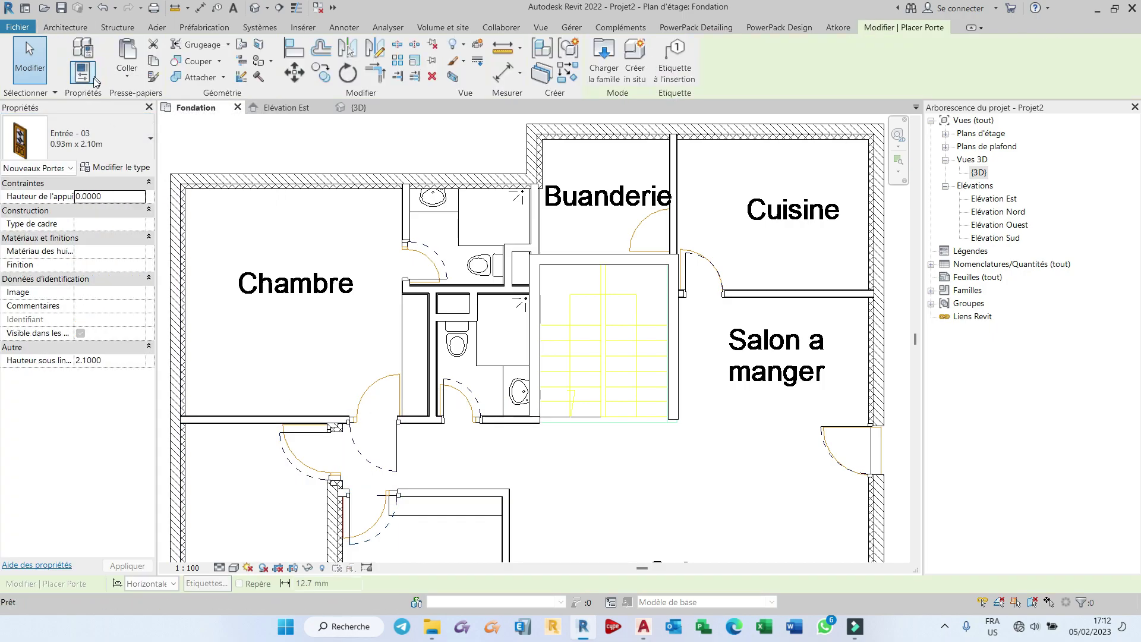
pyautogui.click(106, 155)
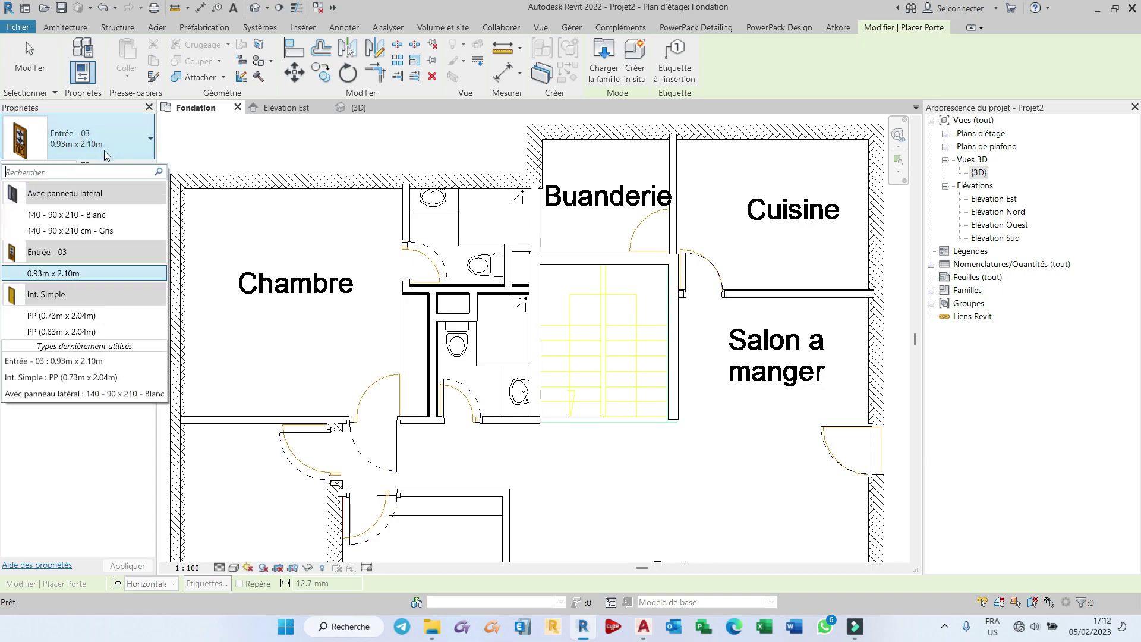
pyautogui.click(71, 316)
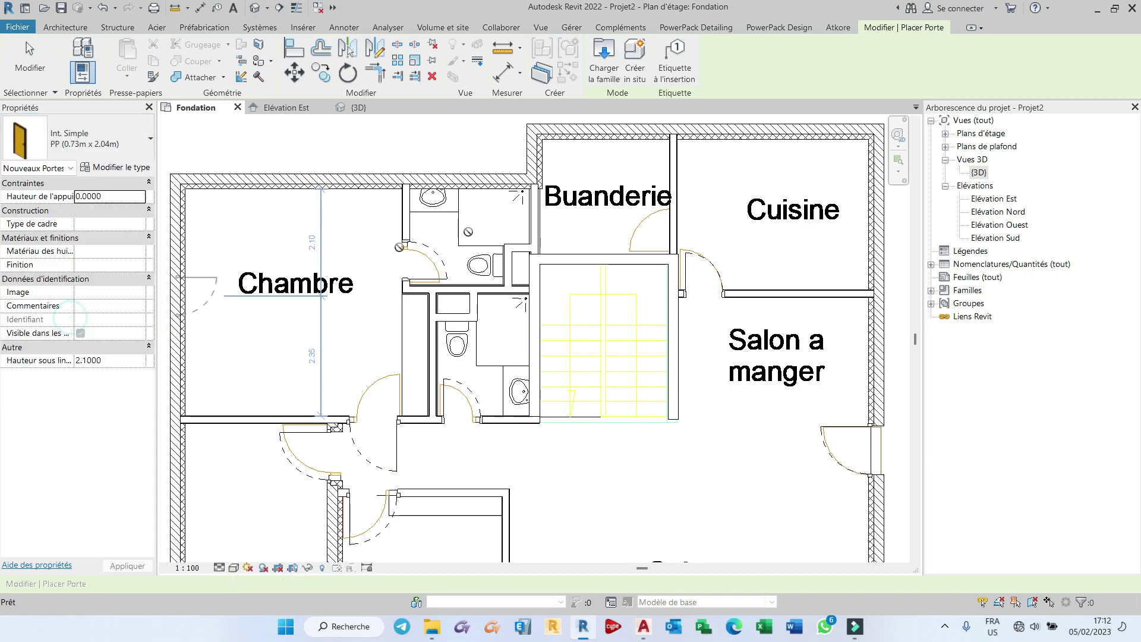
pyautogui.click(674, 228)
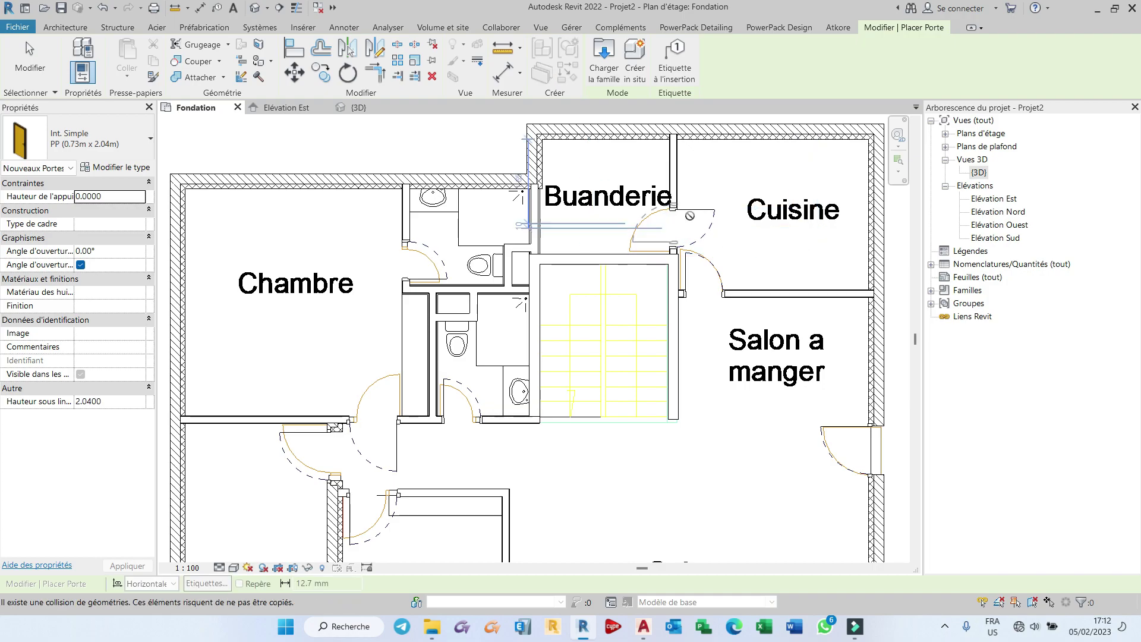
pyautogui.press('Escape')
# Step: Flip the door between Buanderie and Cuisine so it opens into the Buanderie along the plan's drawn swing
pyautogui.click(709, 212)
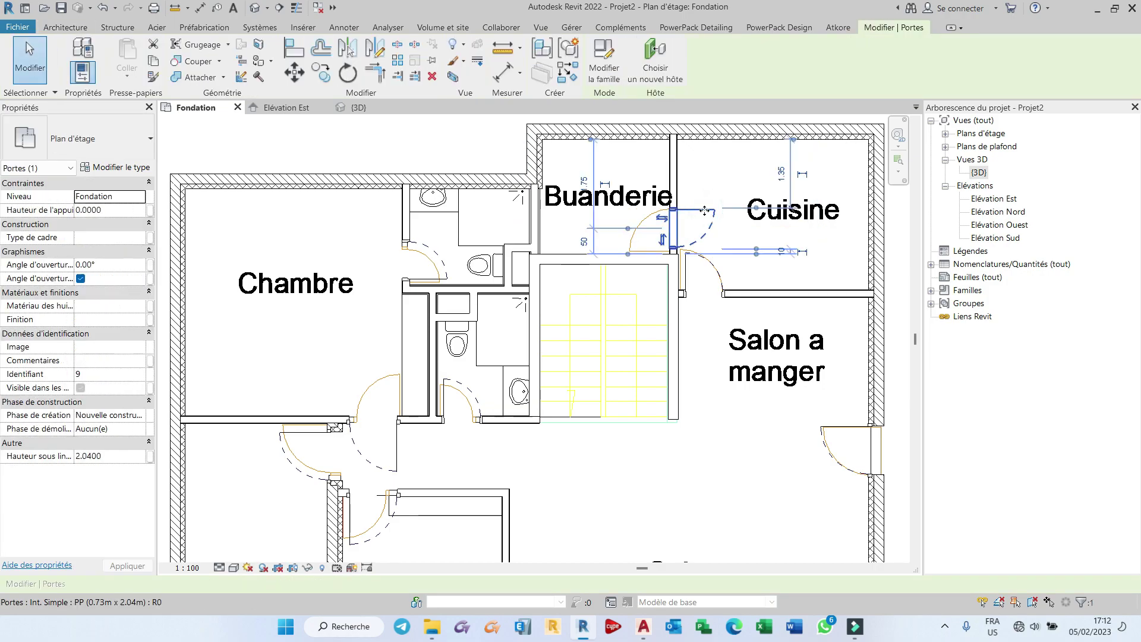
pyautogui.click(662, 220)
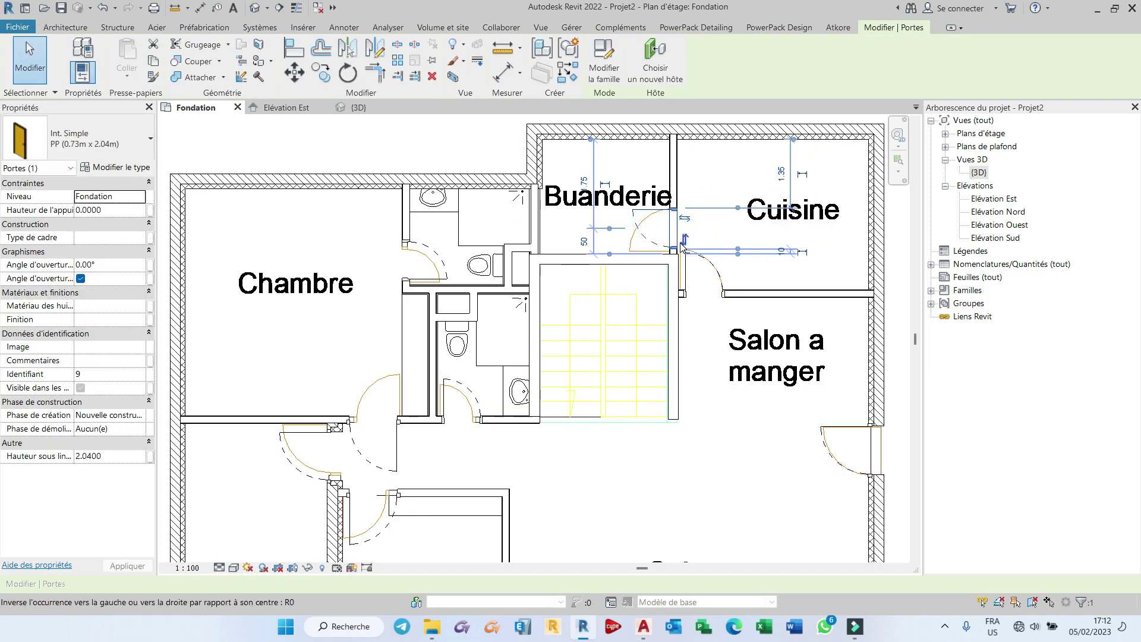
pyautogui.click(307, 338)
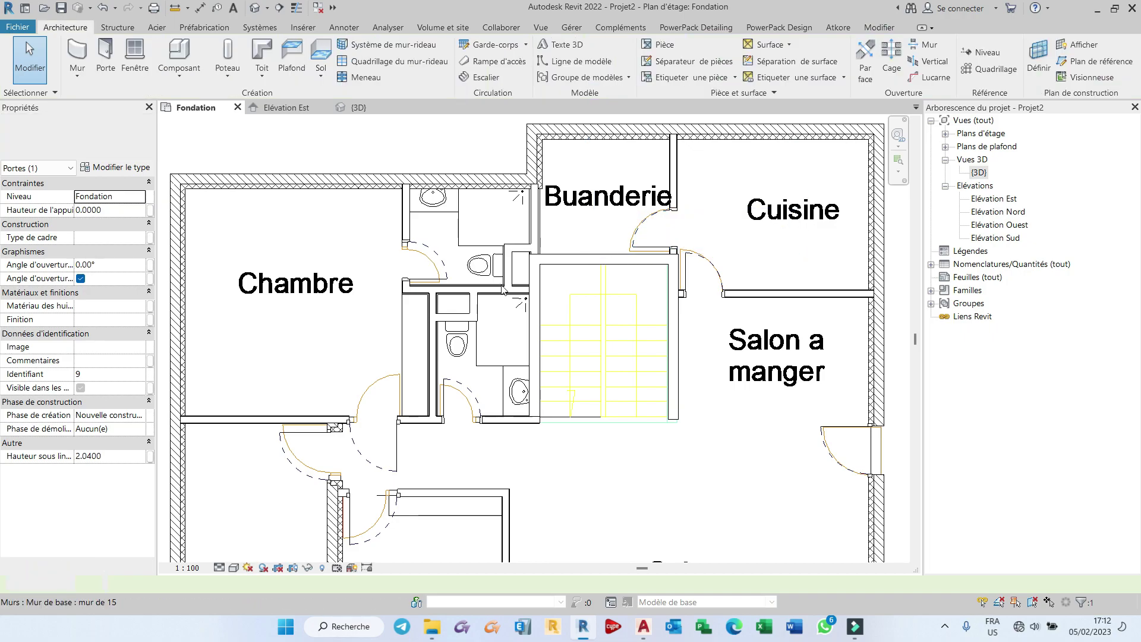
# Step: Examine the placed interior and exterior doors in the 3D view from above and from different sides
pyautogui.scroll(-2, 307, 339)
pyautogui.scroll(-1, 582, 169)
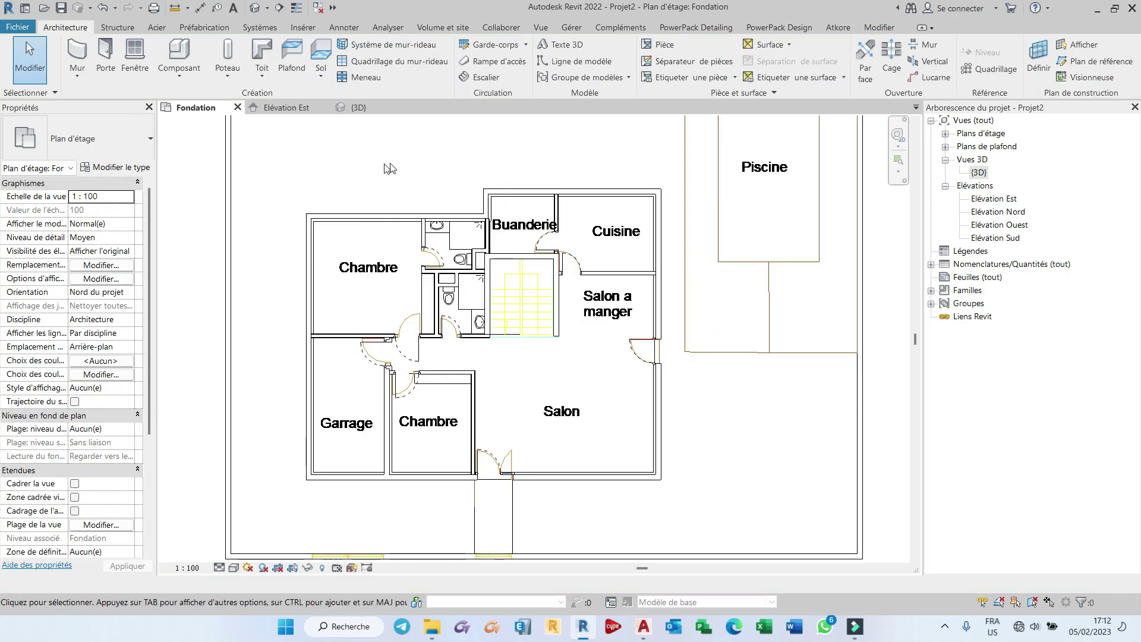
pyautogui.click(359, 107)
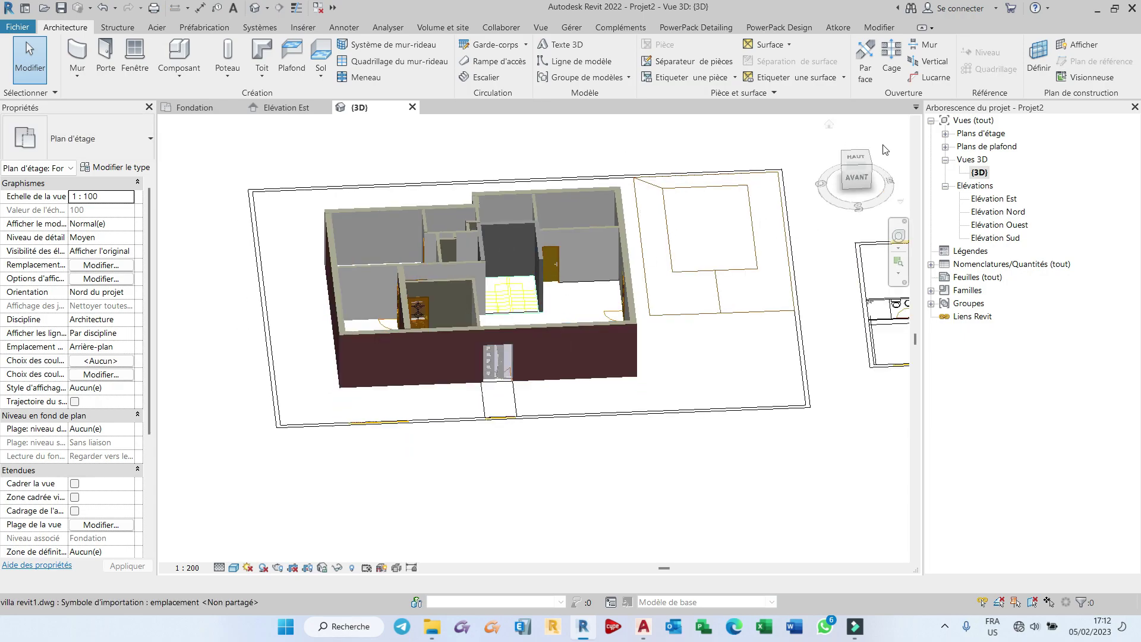
pyautogui.moveTo(856, 181)
pyautogui.mouseDown()
pyautogui.moveTo(684, 182)
pyautogui.moveTo(895, 223)
pyautogui.mouseUp()
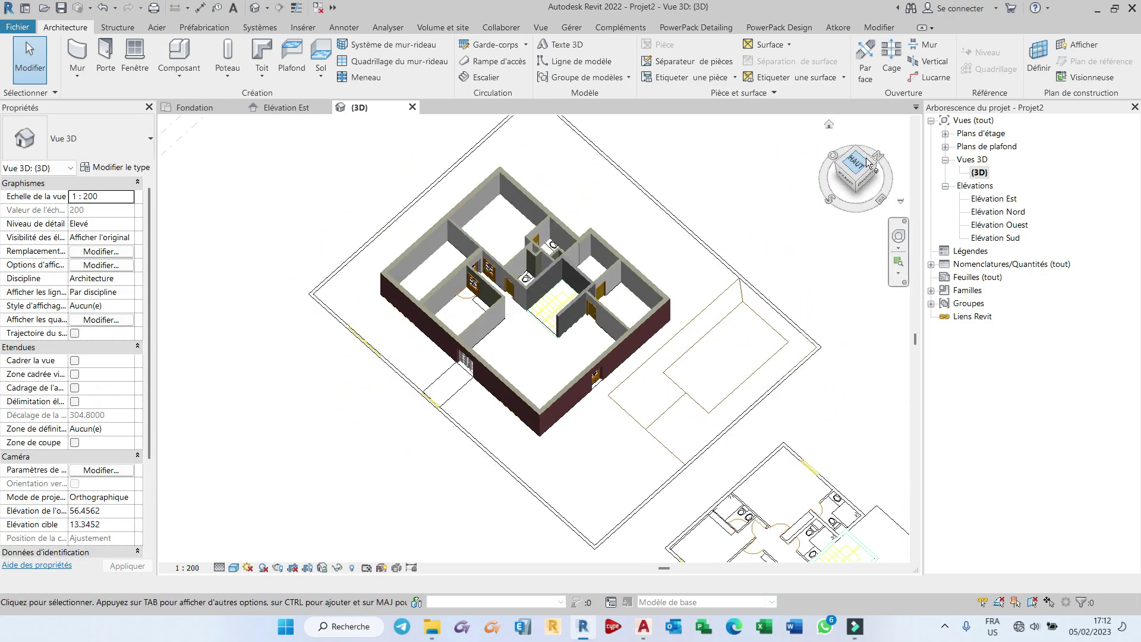
pyautogui.click(898, 236)
pyautogui.moveTo(650, 246)
pyautogui.mouseDown()
pyautogui.moveTo(485, 211)
pyautogui.moveTo(529, 186)
pyautogui.moveTo(563, 220)
pyautogui.mouseUp()
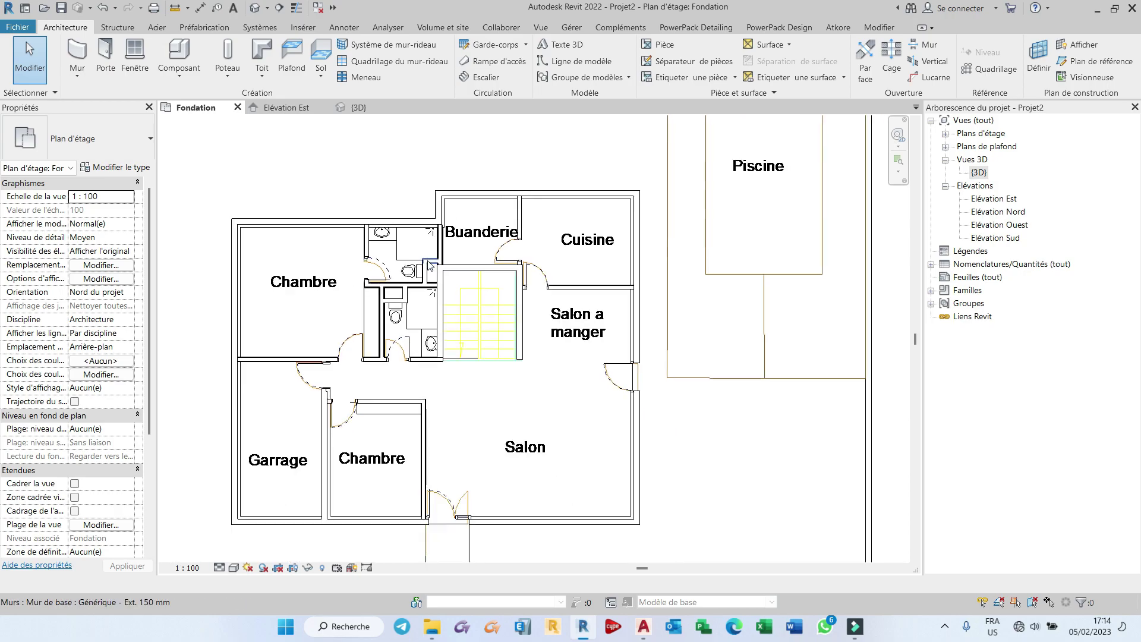
# Step: Start an architectural floor on the Fondation level and duplicate the type Dalle en béton - 250 mm as Dalle 18
pyautogui.scroll(-1, 246, 307)
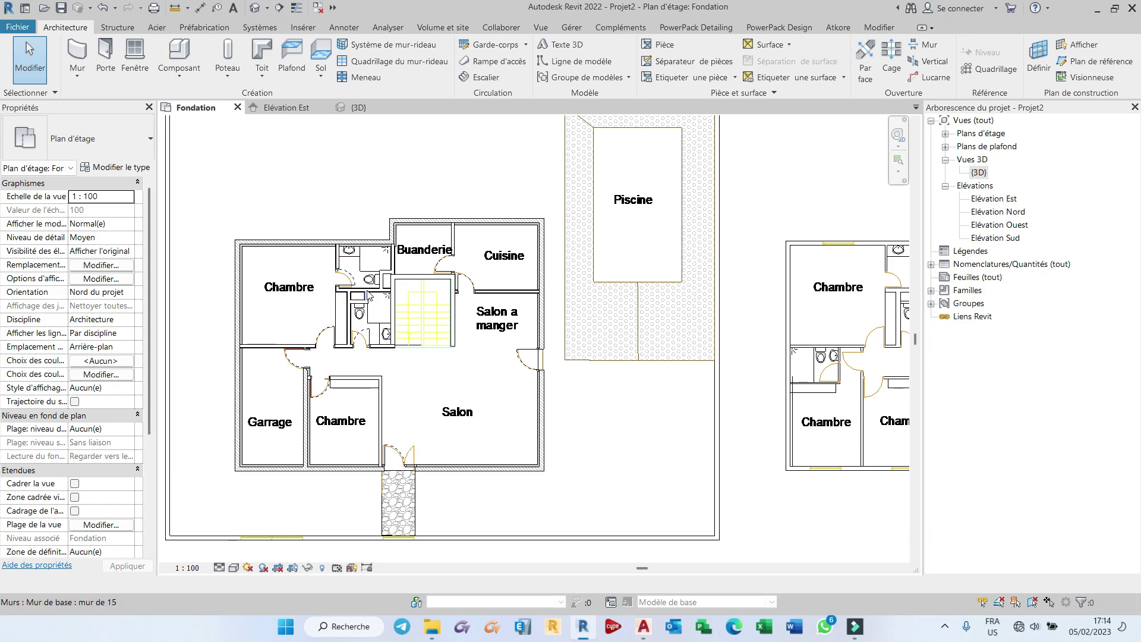
pyautogui.click(328, 74)
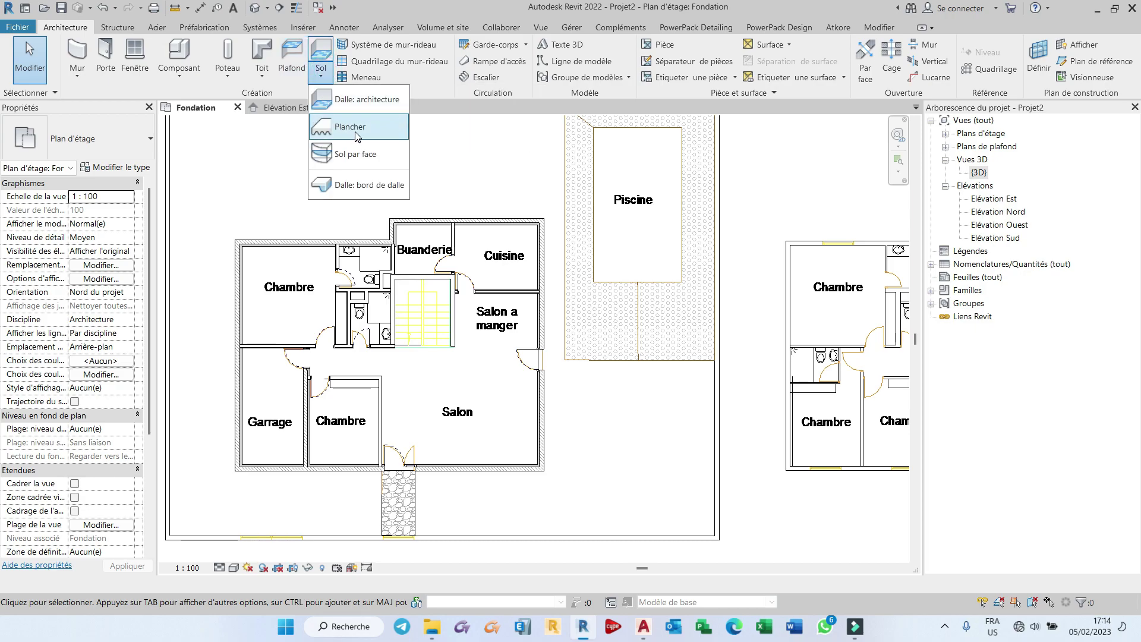
pyautogui.click(375, 96)
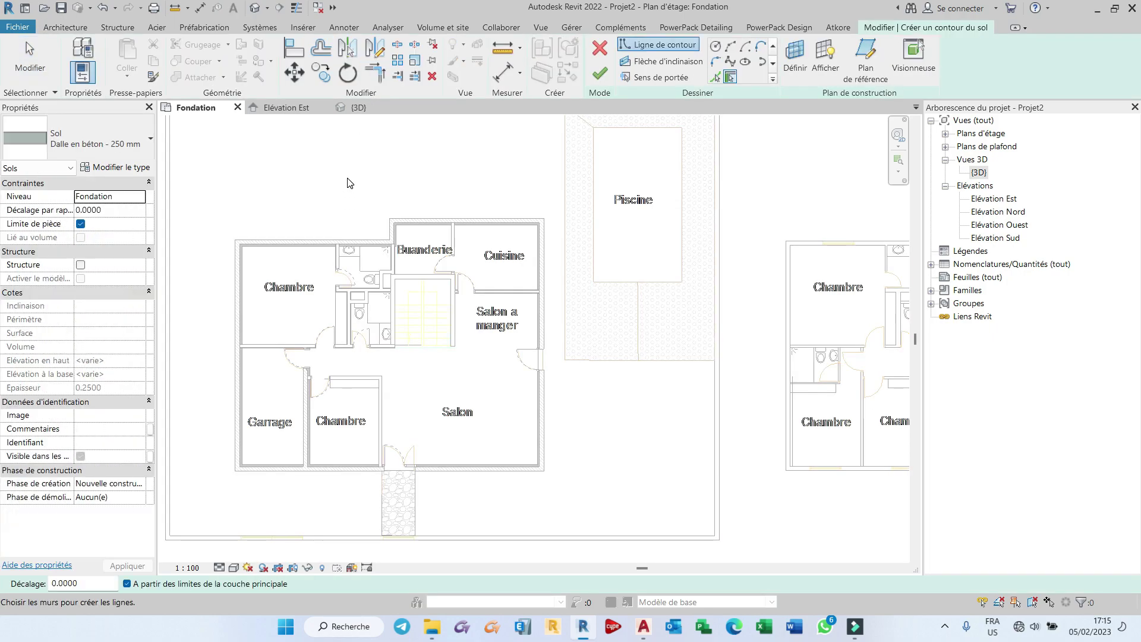
pyautogui.click(137, 150)
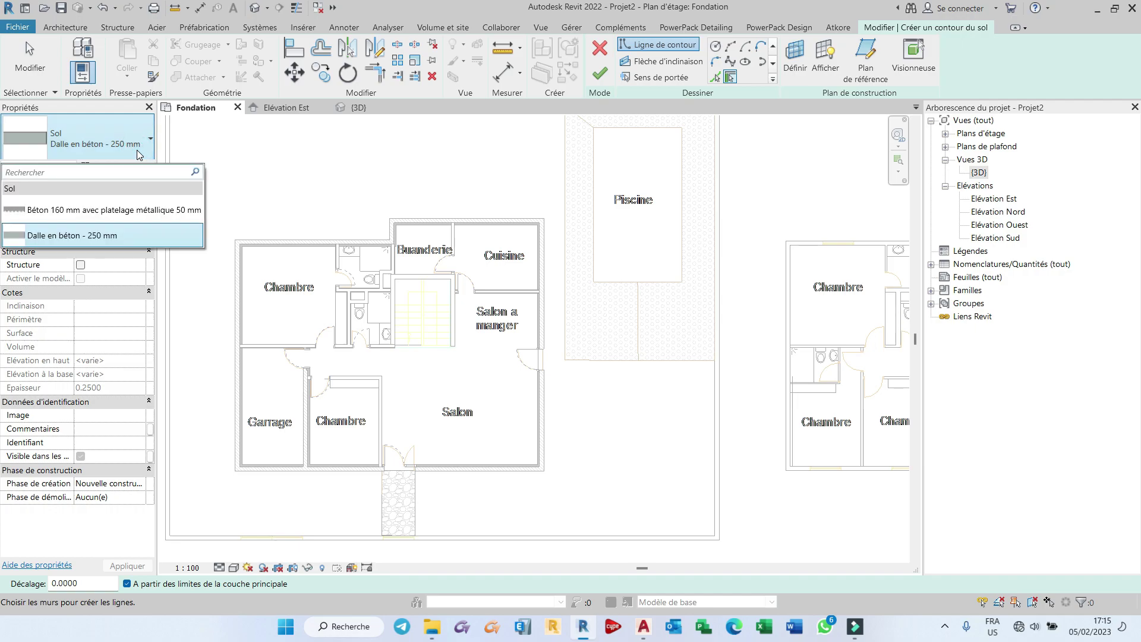
pyautogui.click(136, 153)
pyautogui.click(139, 171)
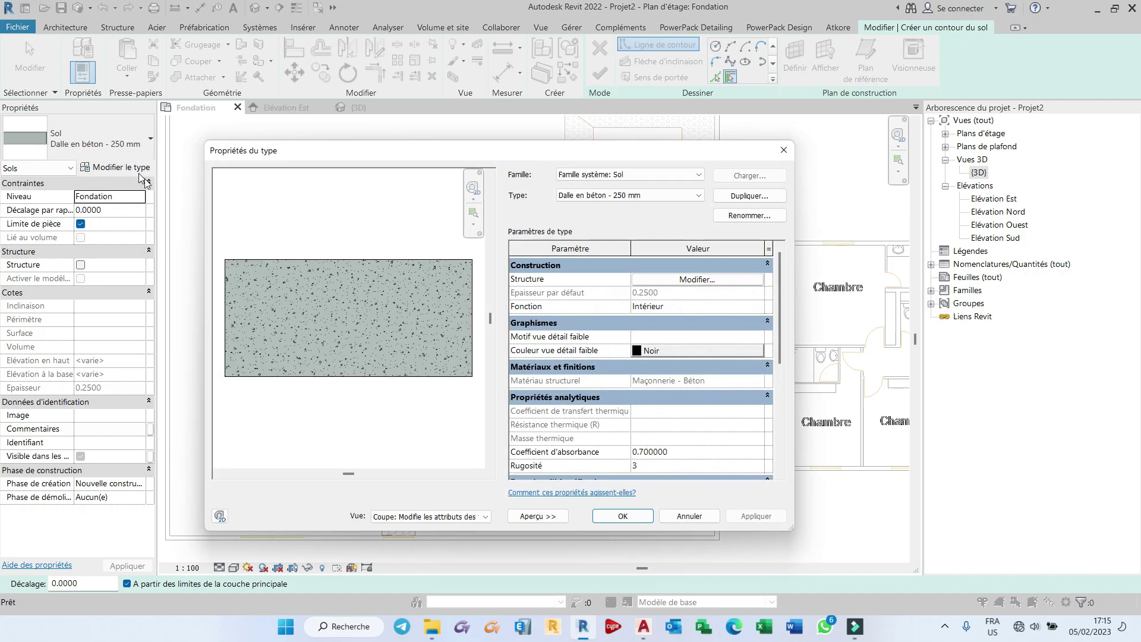
pyautogui.click(770, 198)
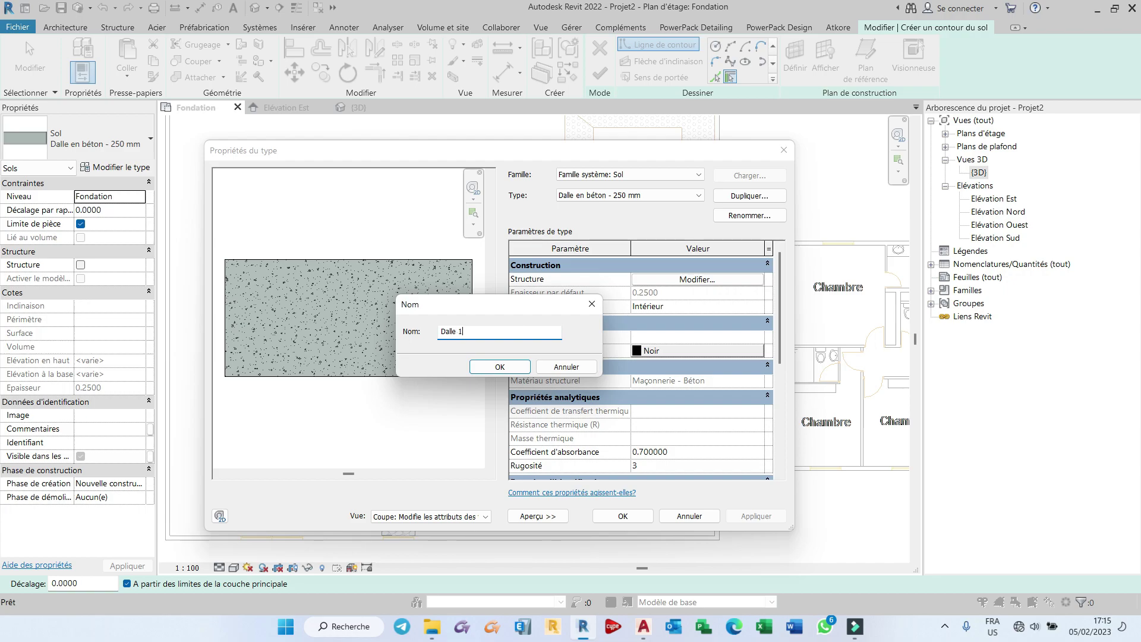
pyautogui.click(500, 368)
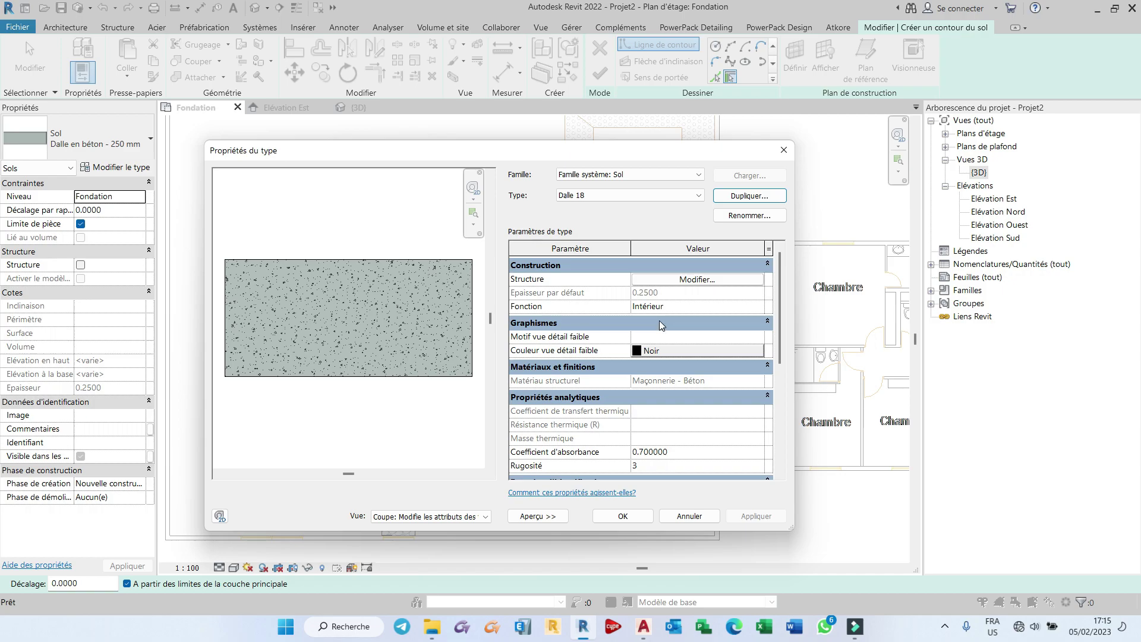
# Step: Set the Dalle 18 structural layer thickness to 0.1800 and its low-detail colour to RGB 192-192-192
pyautogui.click(696, 279)
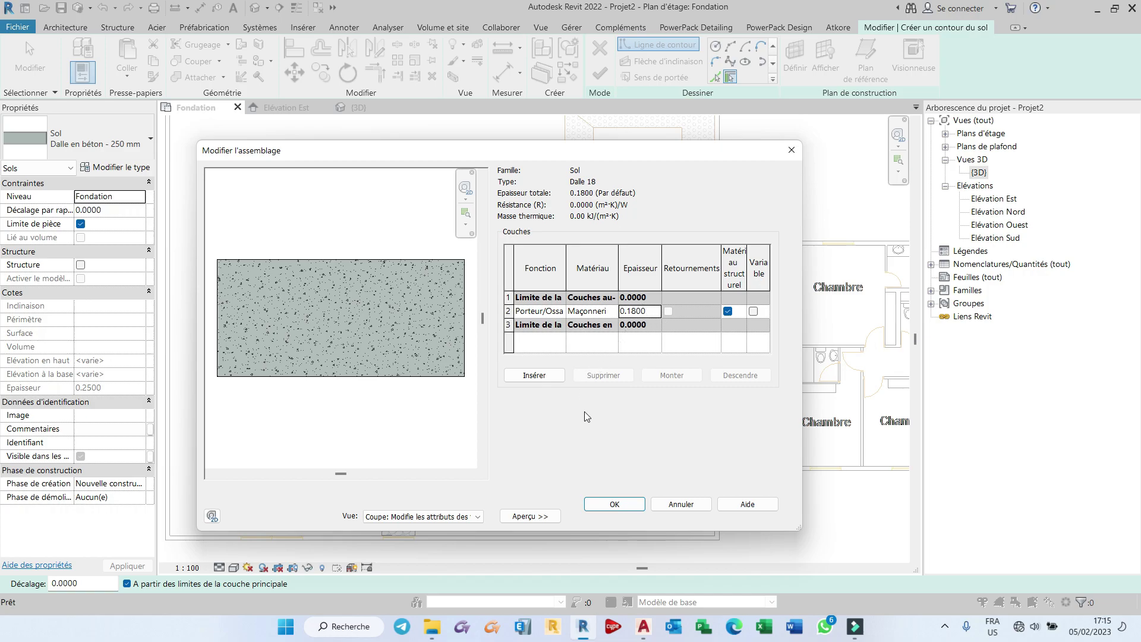
pyautogui.click(615, 504)
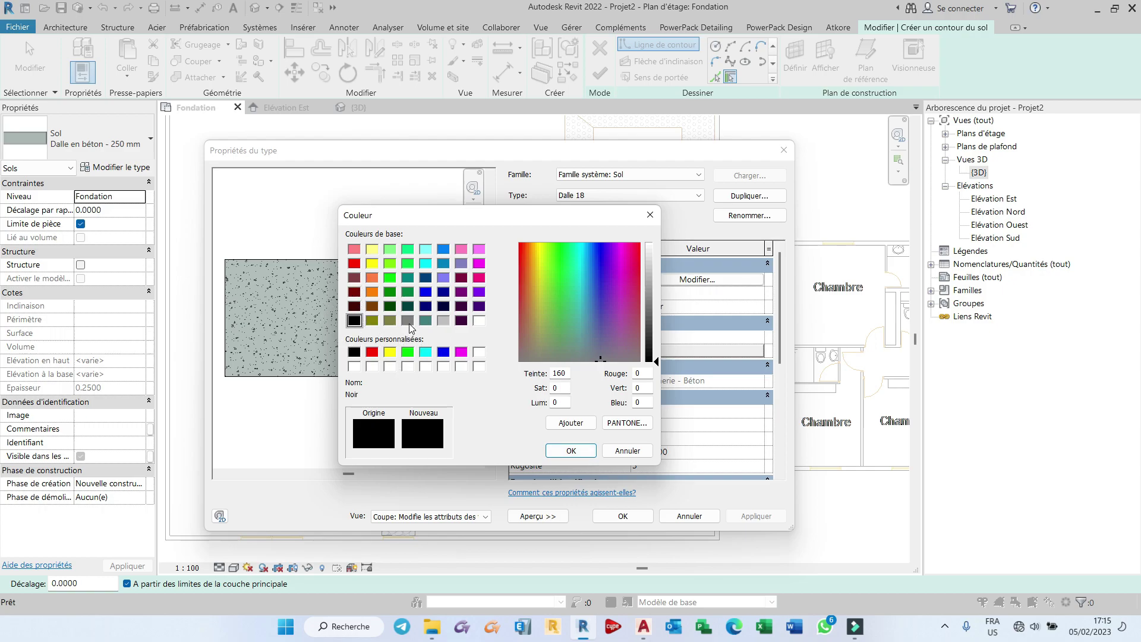
pyautogui.click(407, 321)
pyautogui.click(444, 321)
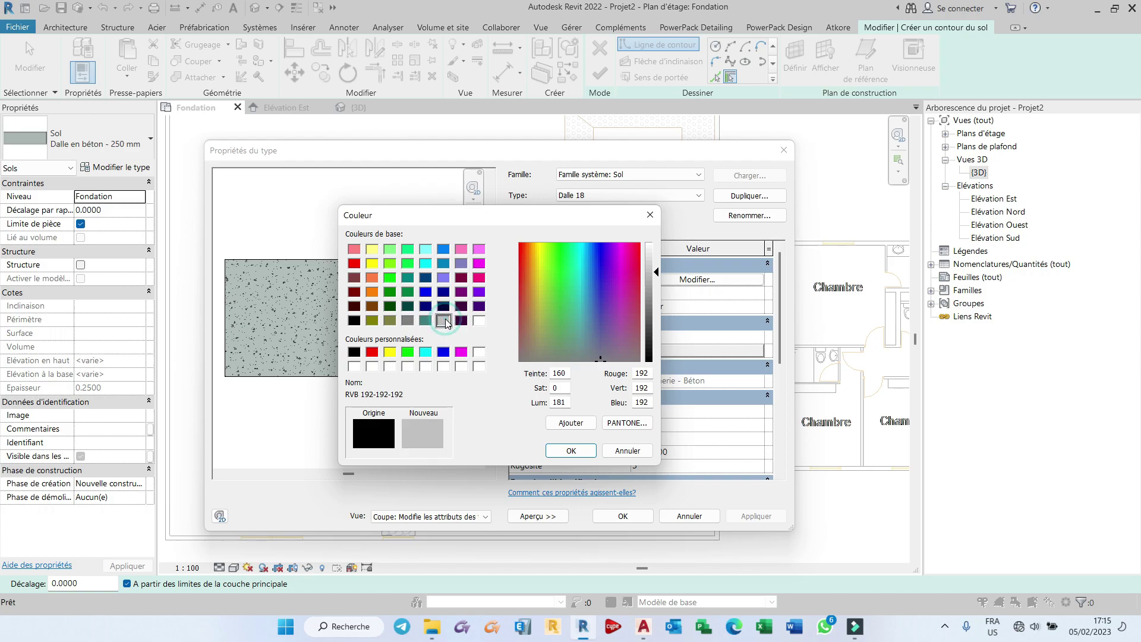
pyautogui.click(569, 451)
pyautogui.click(609, 519)
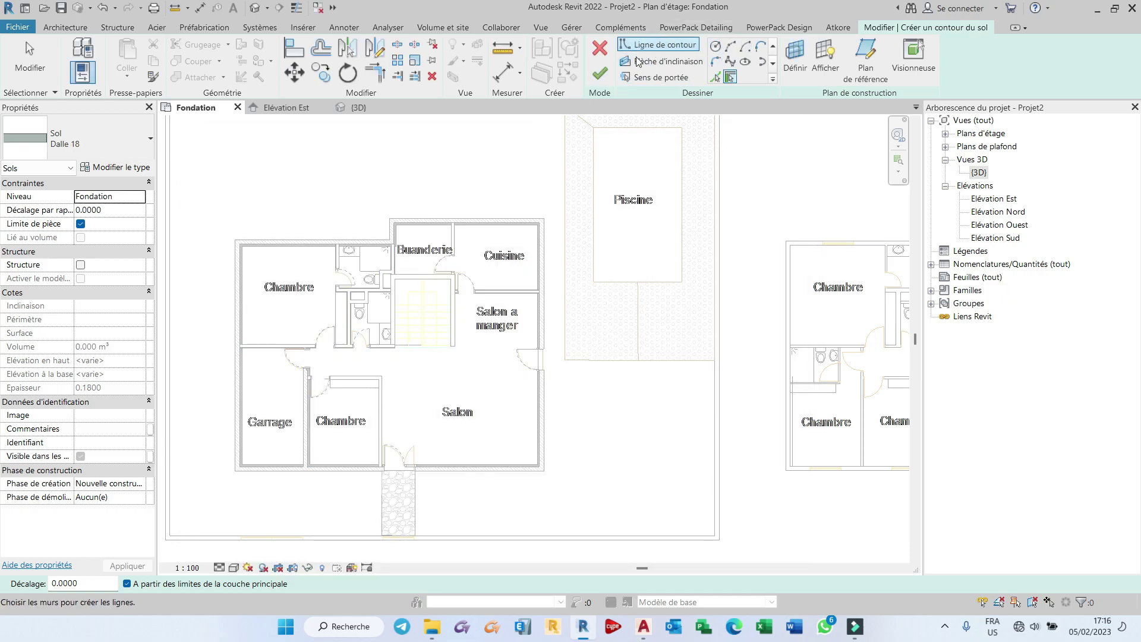
# Step: Create the Fondation slab from a boundary picked along the outer faces of all the exterior walls
pyautogui.click(671, 47)
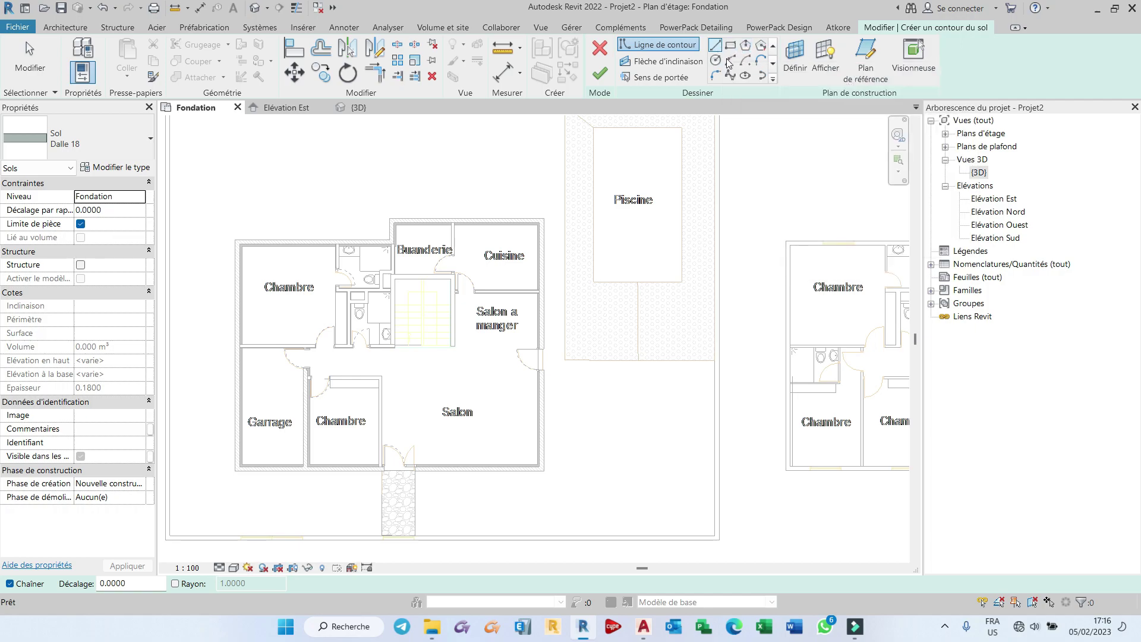
pyautogui.click(771, 80)
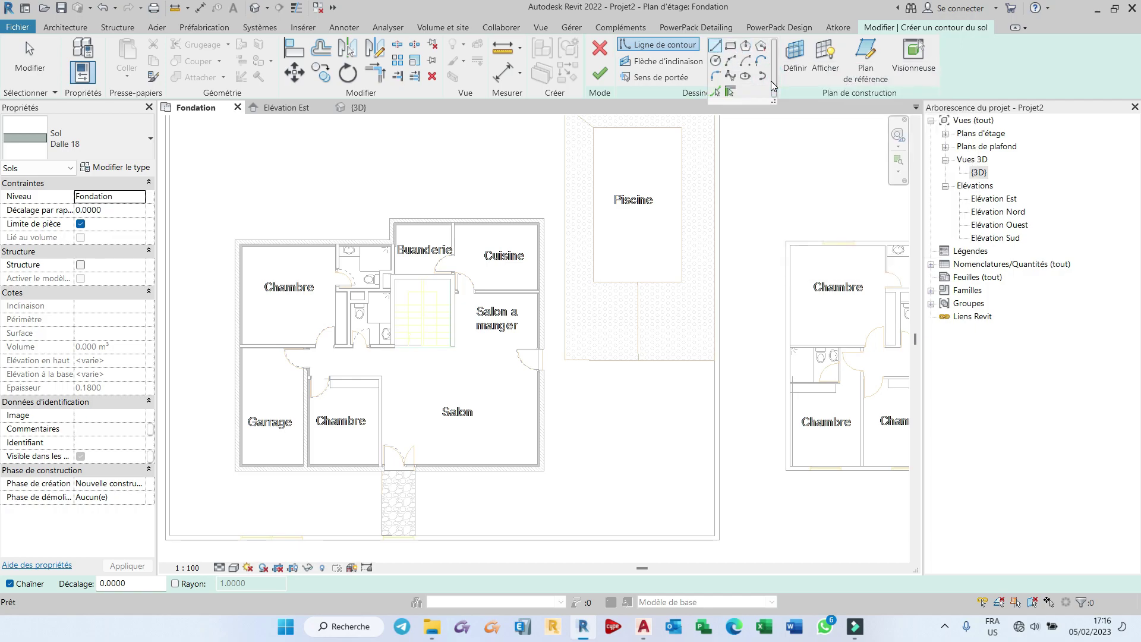
pyautogui.click(716, 92)
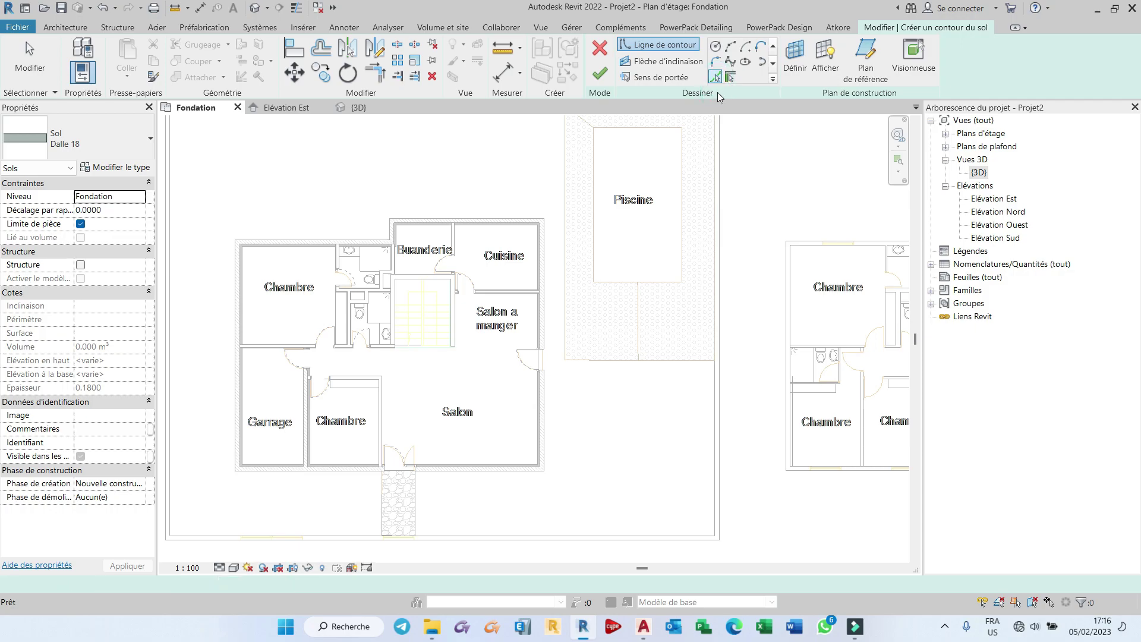
pyautogui.click(477, 220)
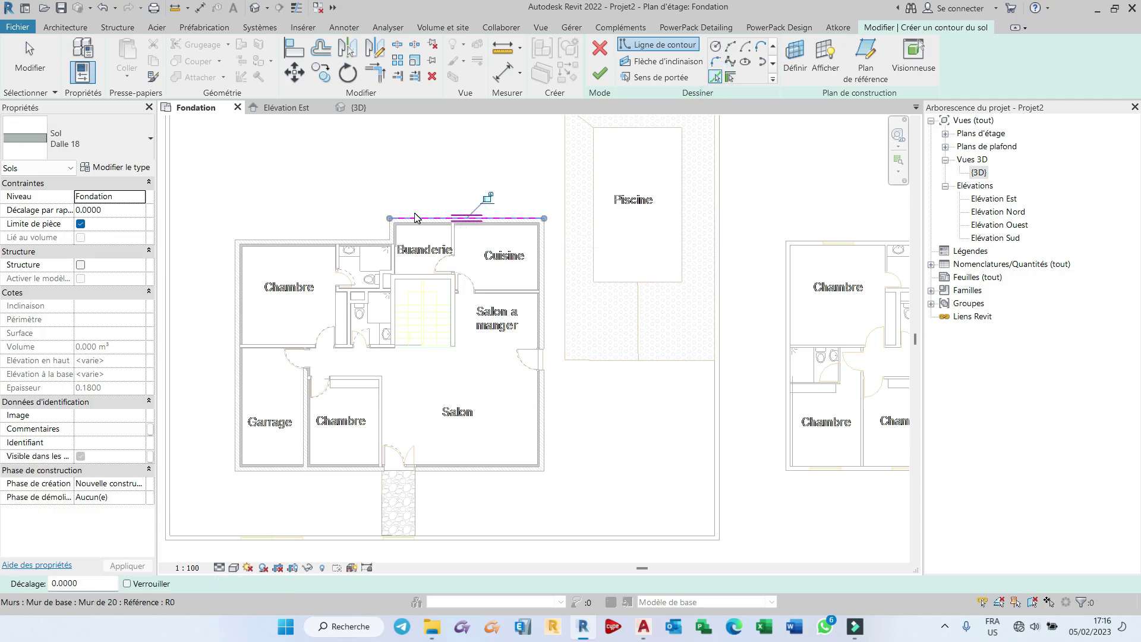
pyautogui.click(332, 240)
pyautogui.click(228, 284)
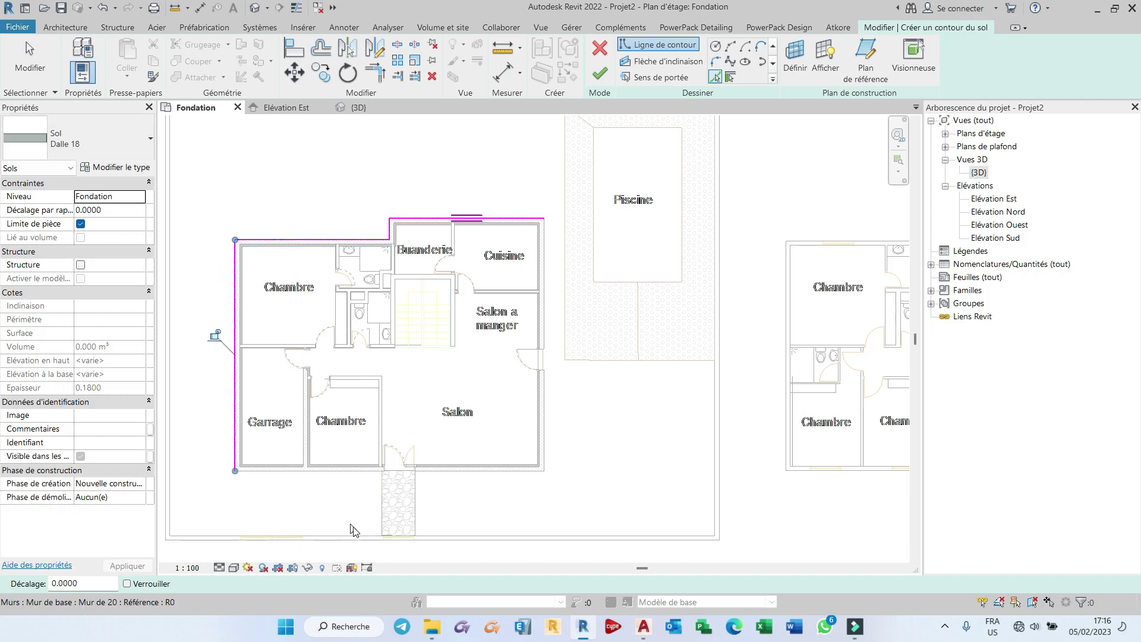
pyautogui.click(323, 473)
pyautogui.click(543, 431)
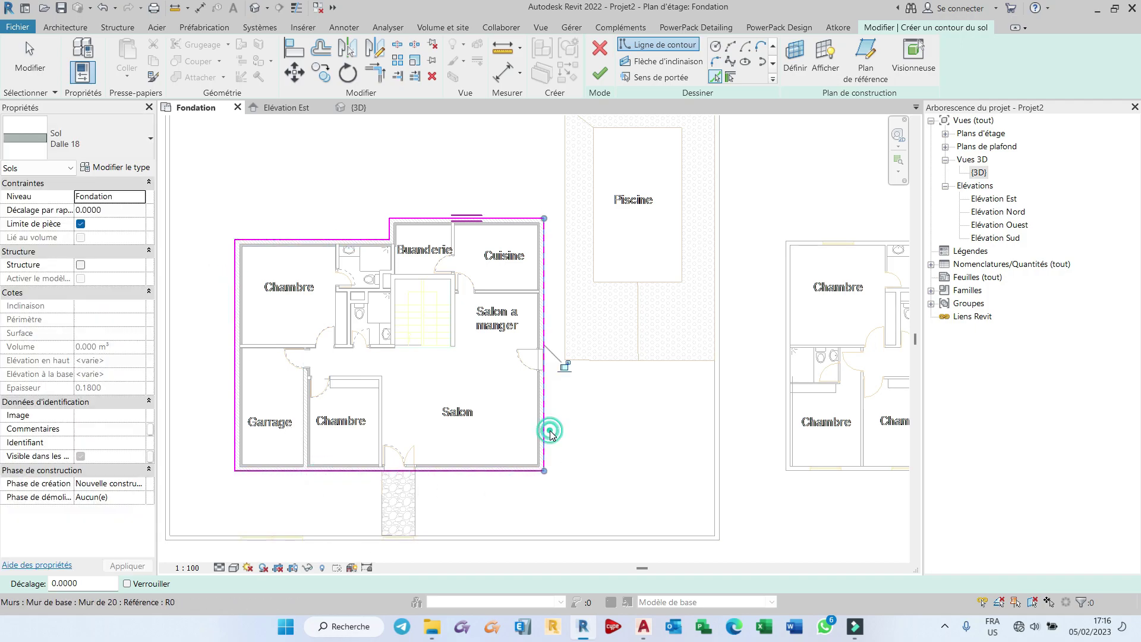
pyautogui.click(601, 73)
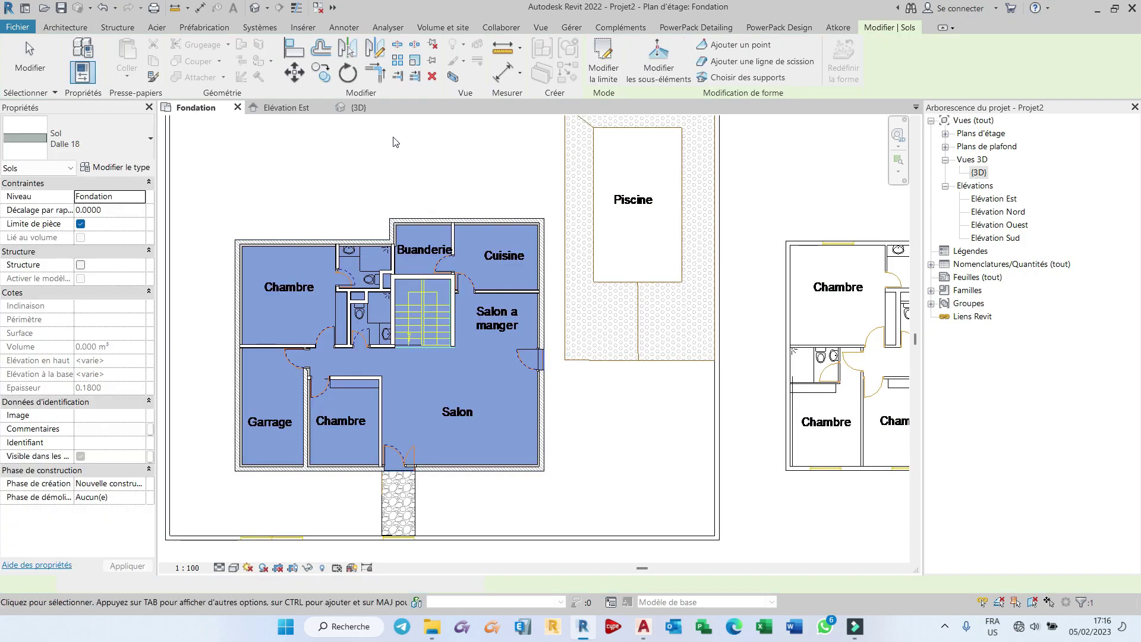
# Step: Examine the Fondation slab beneath the walls in the 3D view, from the front and from above
pyautogui.click(359, 107)
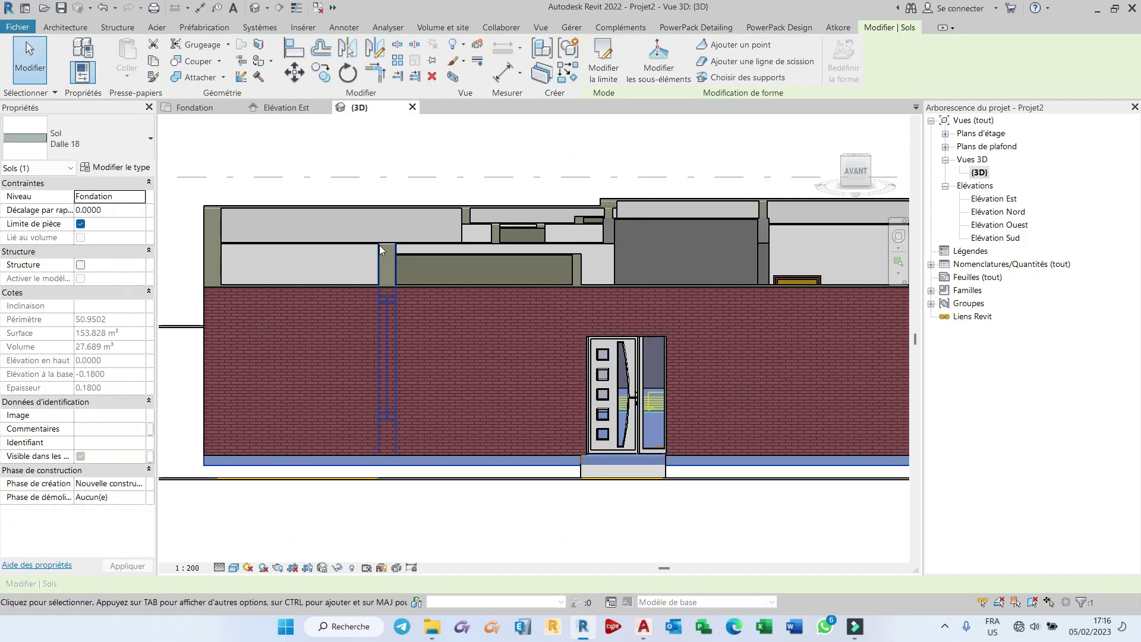
pyautogui.keyDown('shift'); pyautogui.moveTo(340, 267); pyautogui.dragTo(898, 92, button='middle'); pyautogui.keyUp('shift')
pyautogui.click(844, 168)
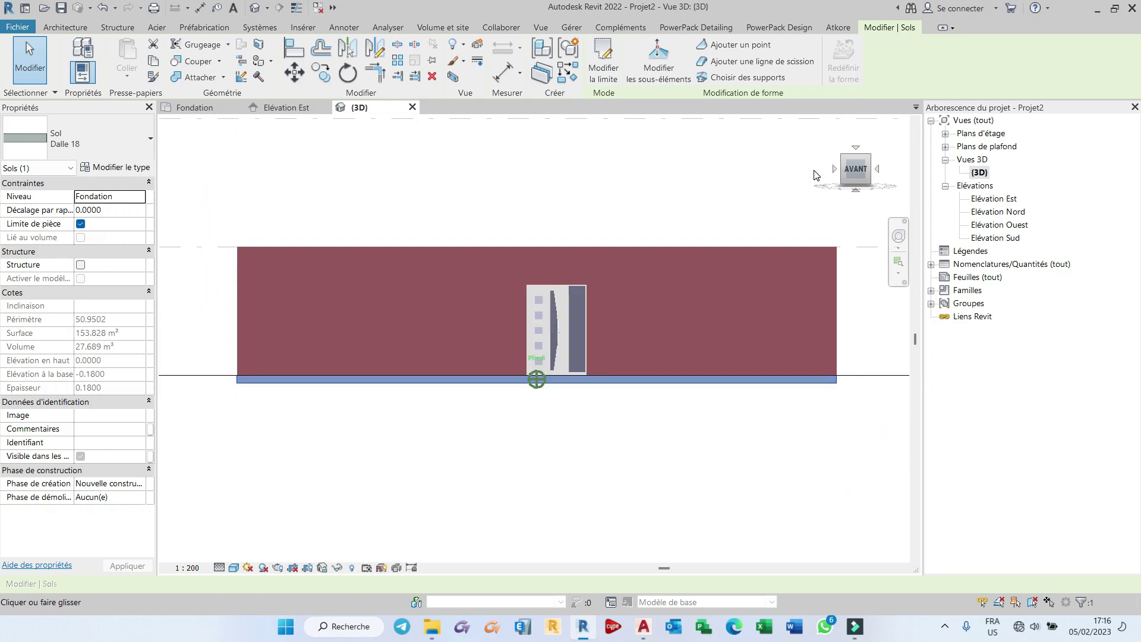
pyautogui.scroll(-1, 325, 168)
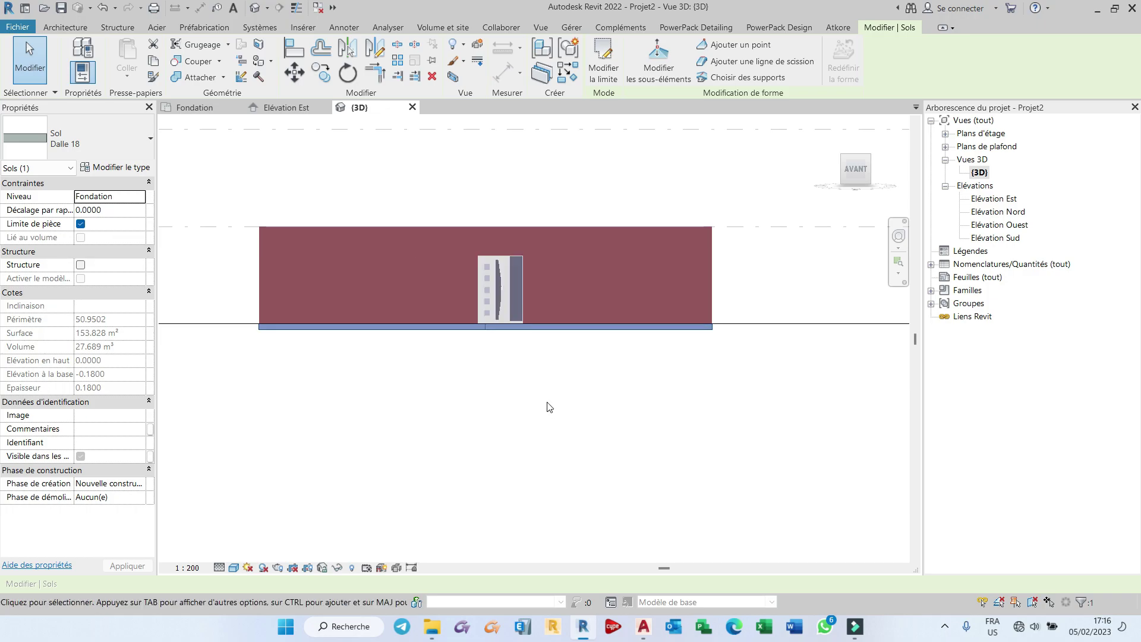
pyautogui.click(545, 406)
pyautogui.moveTo(856, 175); pyautogui.dragTo(861, 202)
# Step: Start a structural floor of type Dalle 18 over the Fondation plan with its level set to PH RDC
pyautogui.click(312, 67)
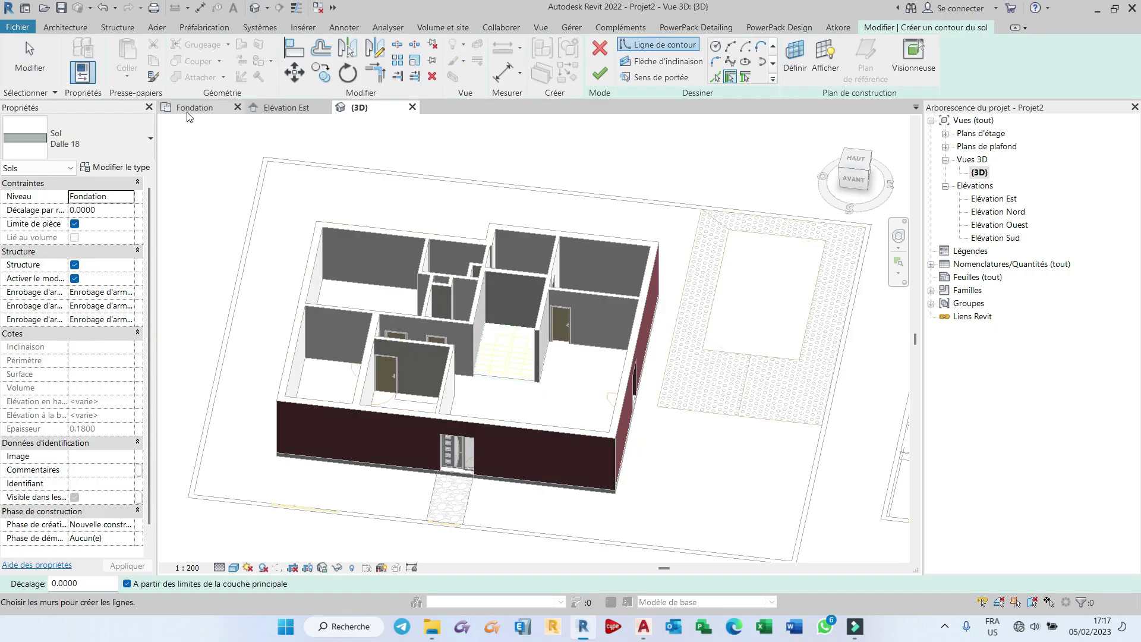
pyautogui.click(193, 108)
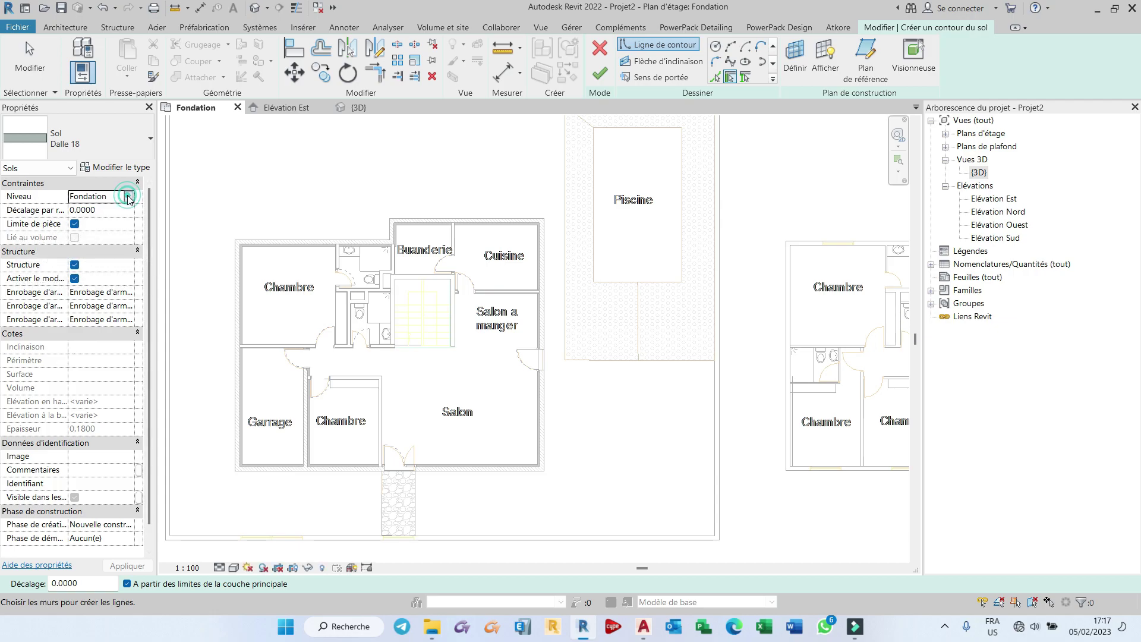
pyautogui.click(129, 197)
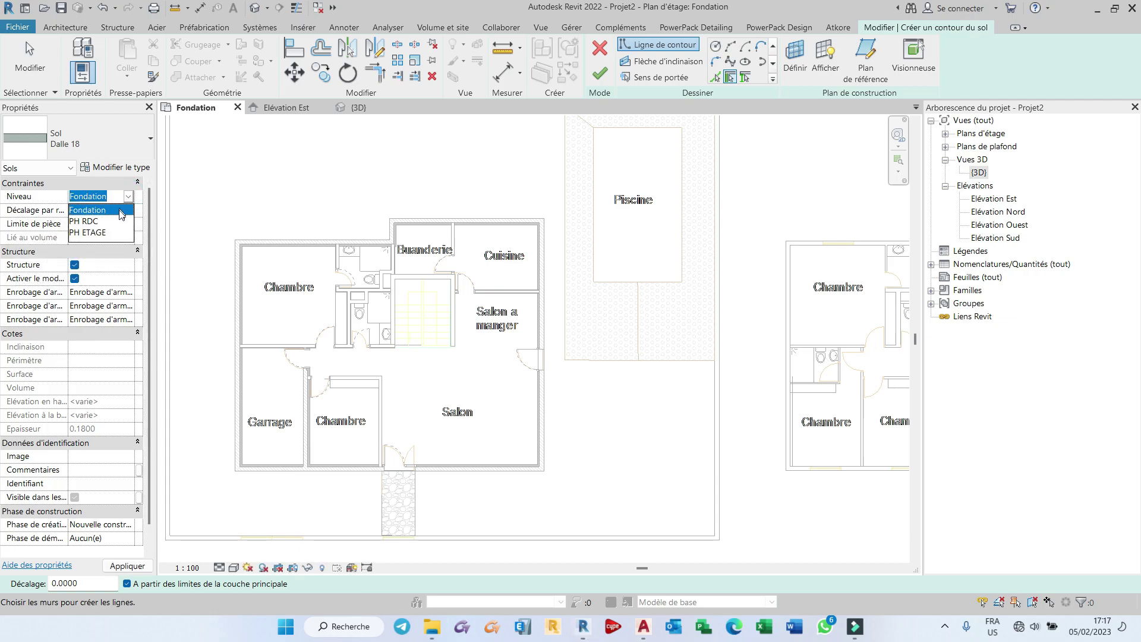
pyautogui.click(119, 222)
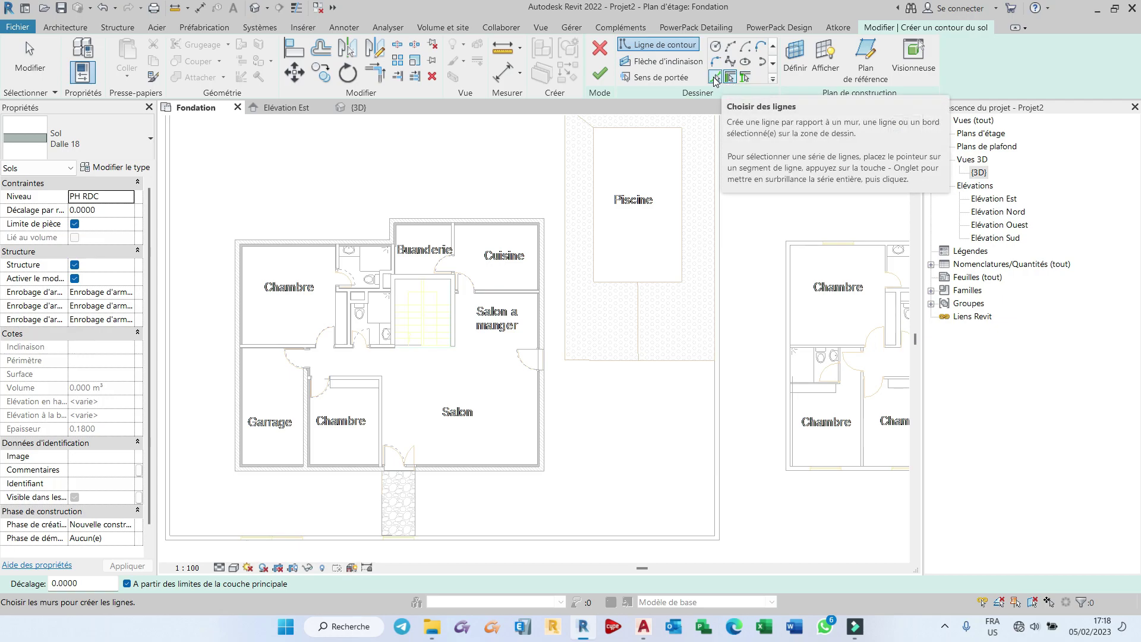
# Step: Draw the PH RDC slab's closed contour with lines through the exterior wall corners and finish it without attaching the walls
pyautogui.press('Escape')
pyautogui.click(634, 46)
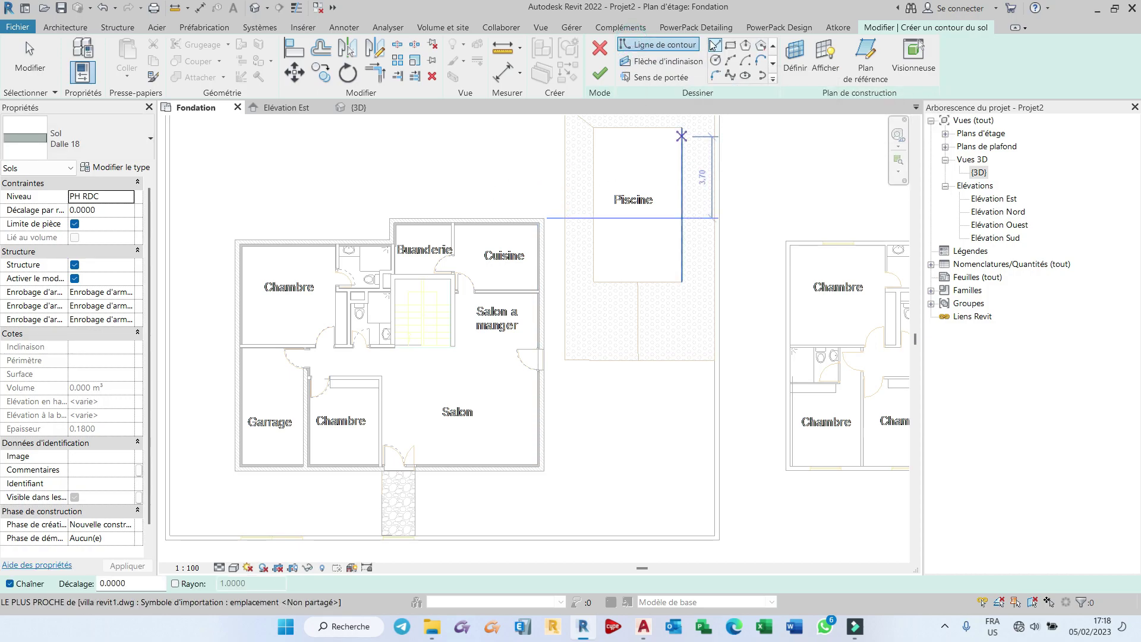
pyautogui.click(544, 219)
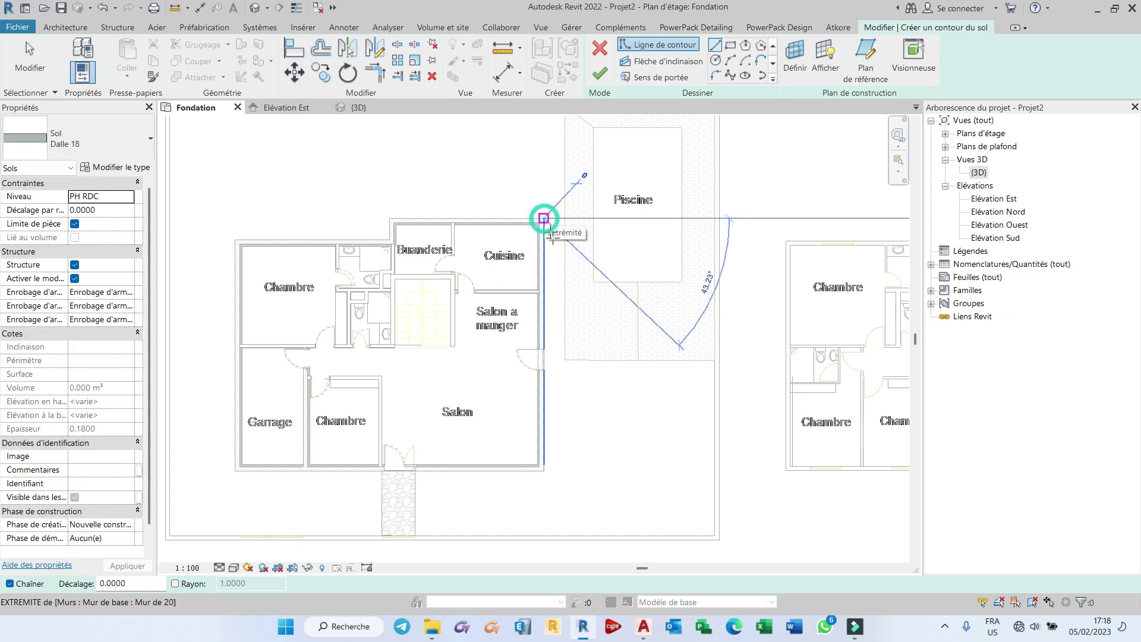
pyautogui.click(544, 471)
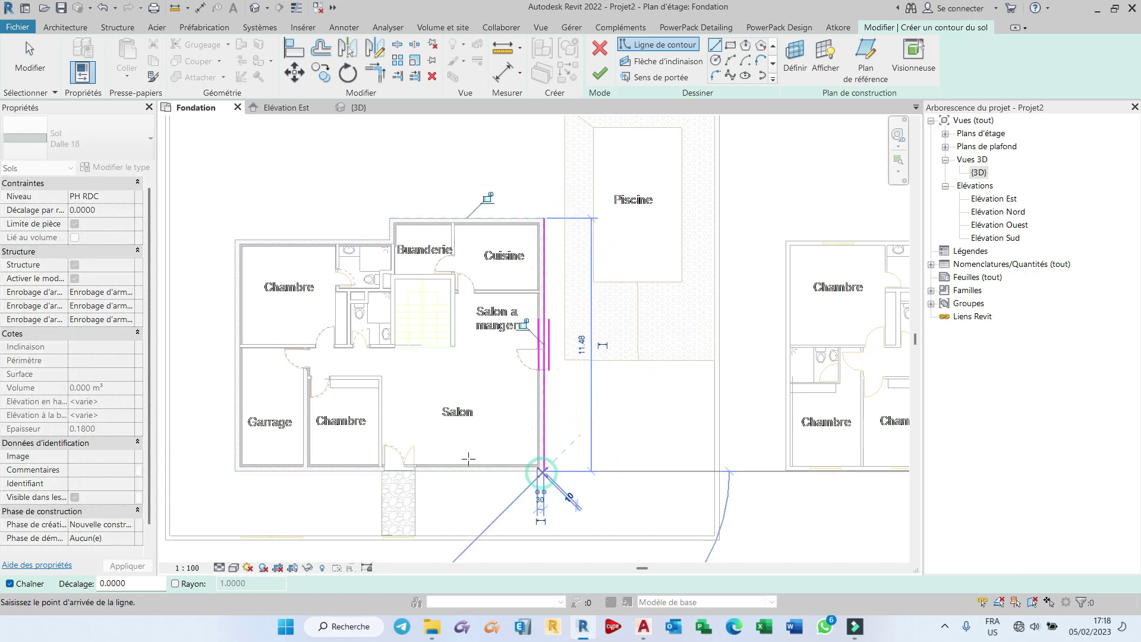
pyautogui.click(235, 472)
pyautogui.click(238, 239)
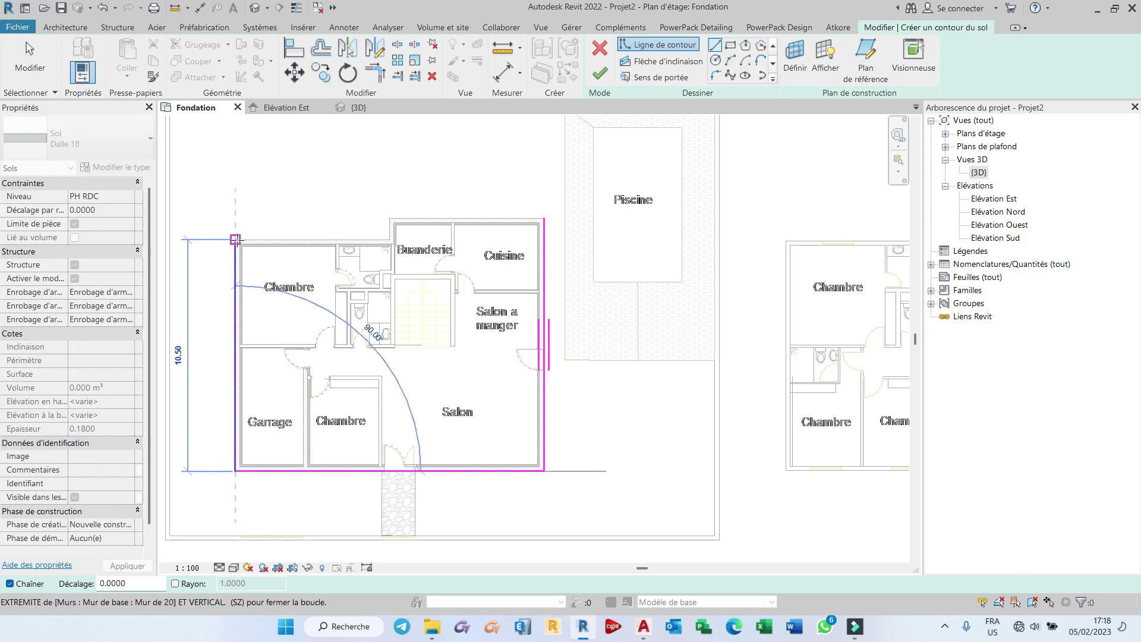
pyautogui.click(389, 239)
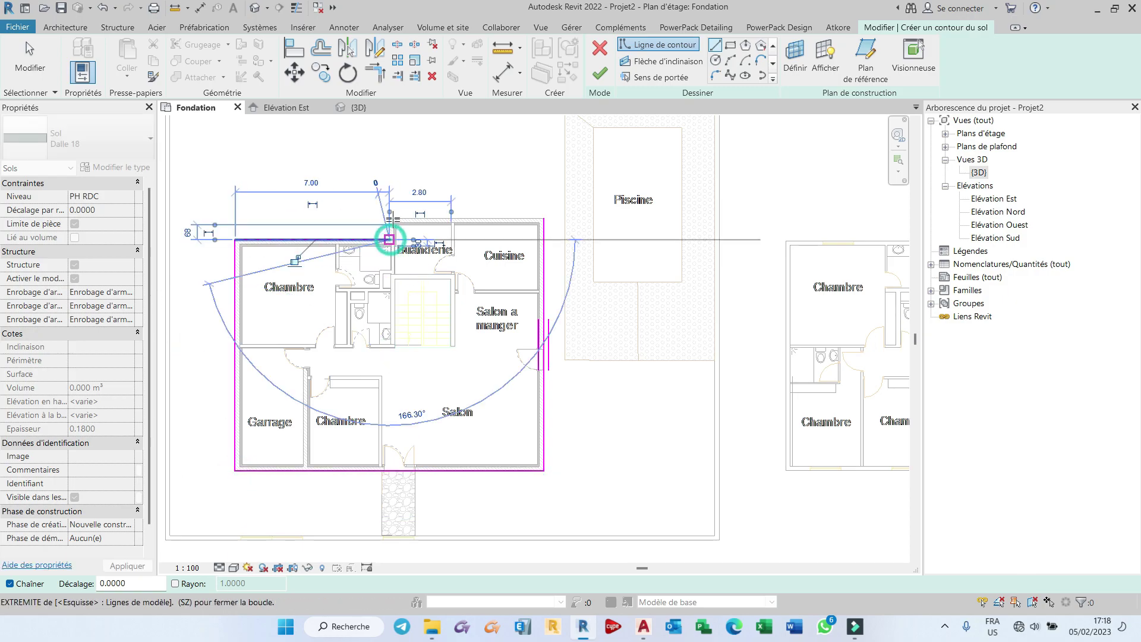
pyautogui.click(389, 218)
pyautogui.click(544, 219)
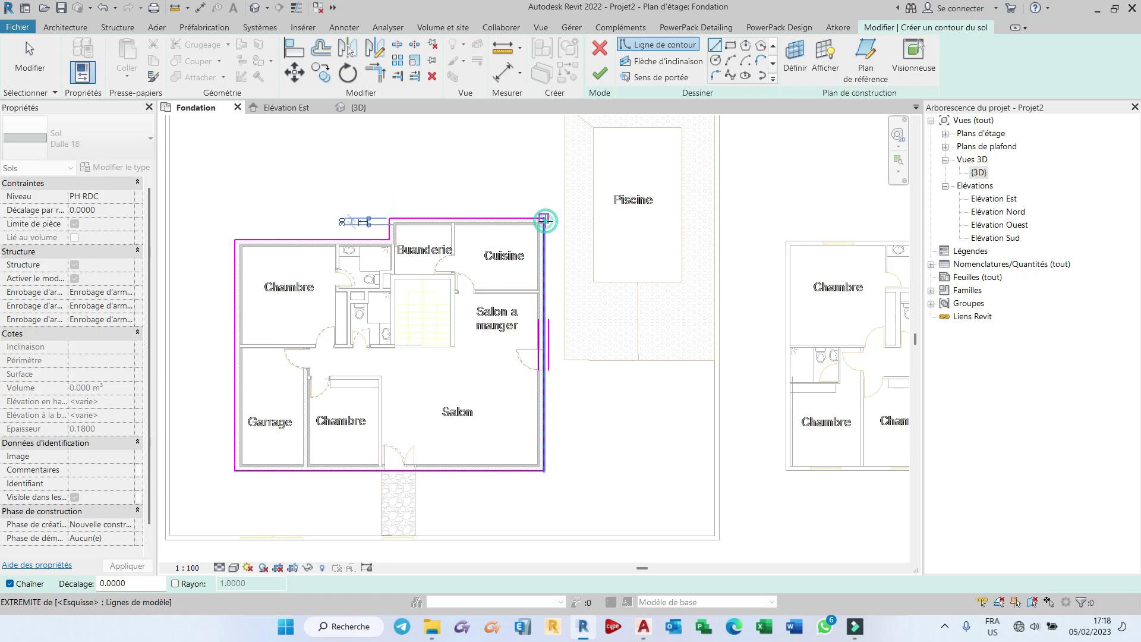
pyautogui.click(599, 73)
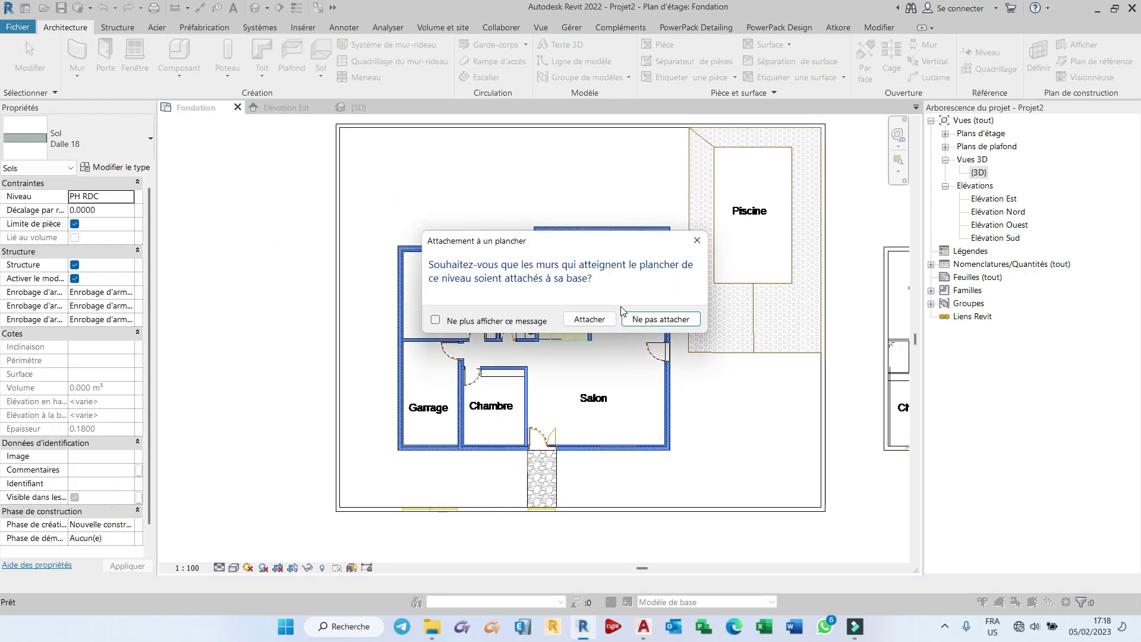
pyautogui.click(631, 319)
# Step: Inspect the PH RDC slab over the ground-floor walls in the 3D view from the front and top
pyautogui.click(359, 107)
pyautogui.keyDown('shift'); pyautogui.moveTo(654, 267); pyautogui.dragTo(898, 144, button='middle'); pyautogui.keyUp('shift')
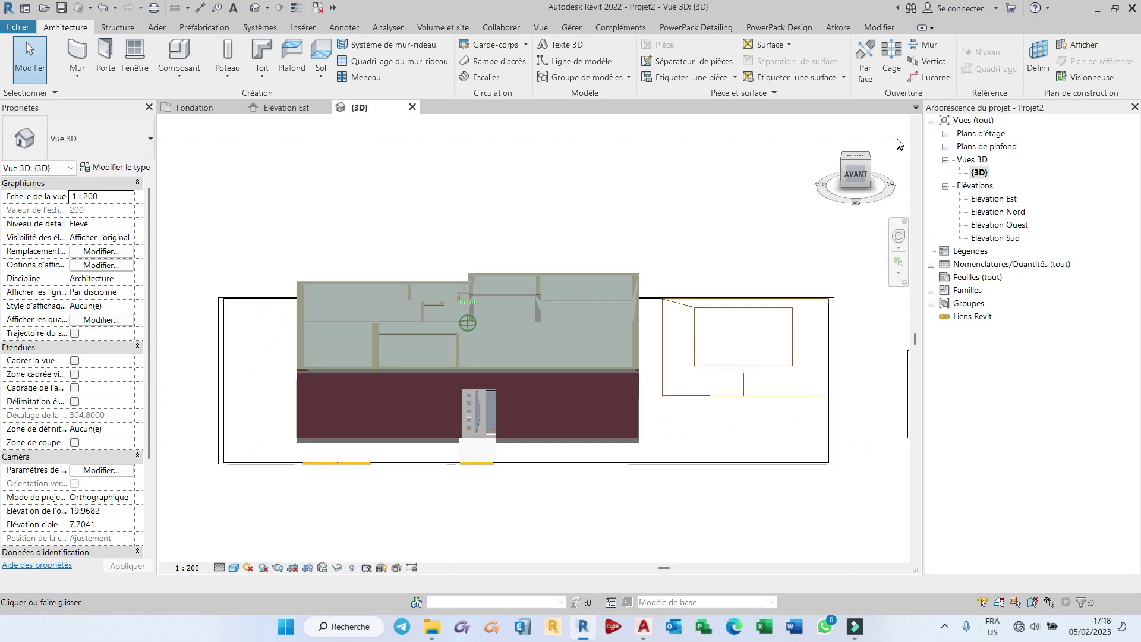
pyautogui.scroll(3, 458, 311)
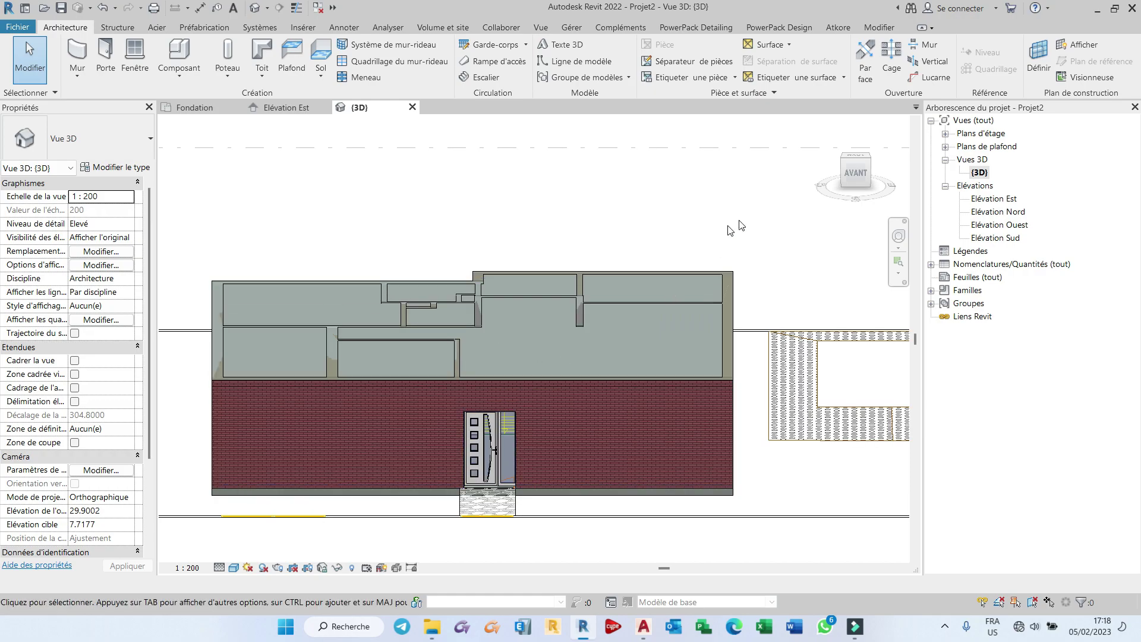
pyautogui.click(855, 155)
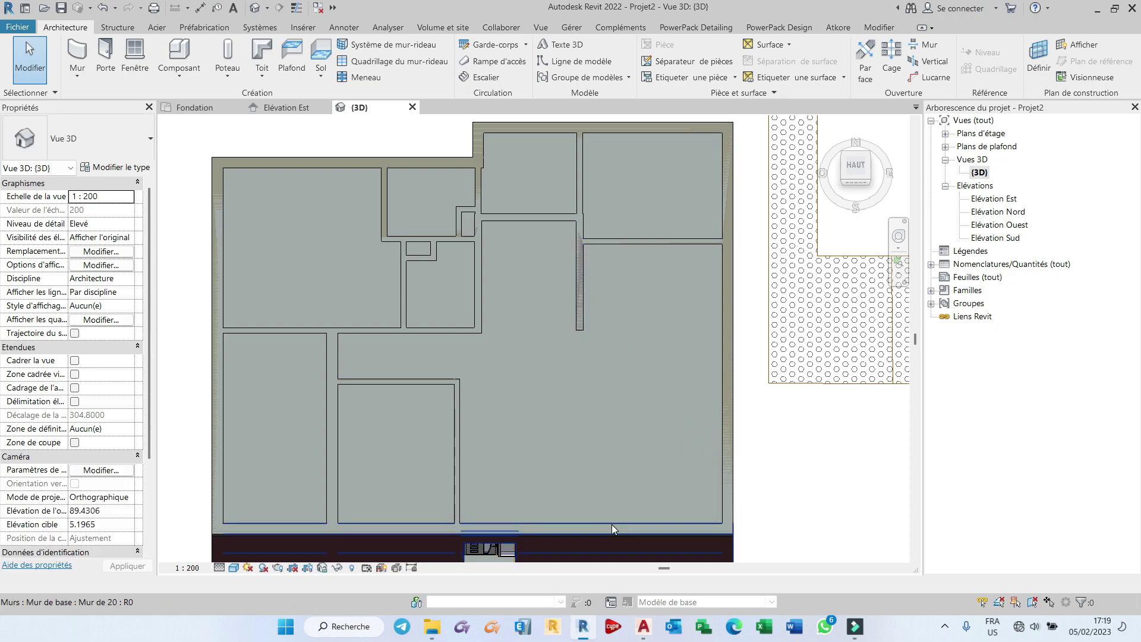
# Step: Temporarily hide the PH RDC slab in the 3D view to look at the rooms beneath, and restore its visibility
pyautogui.scroll(-2, 535, 336)
pyautogui.scroll(-1, 531, 331)
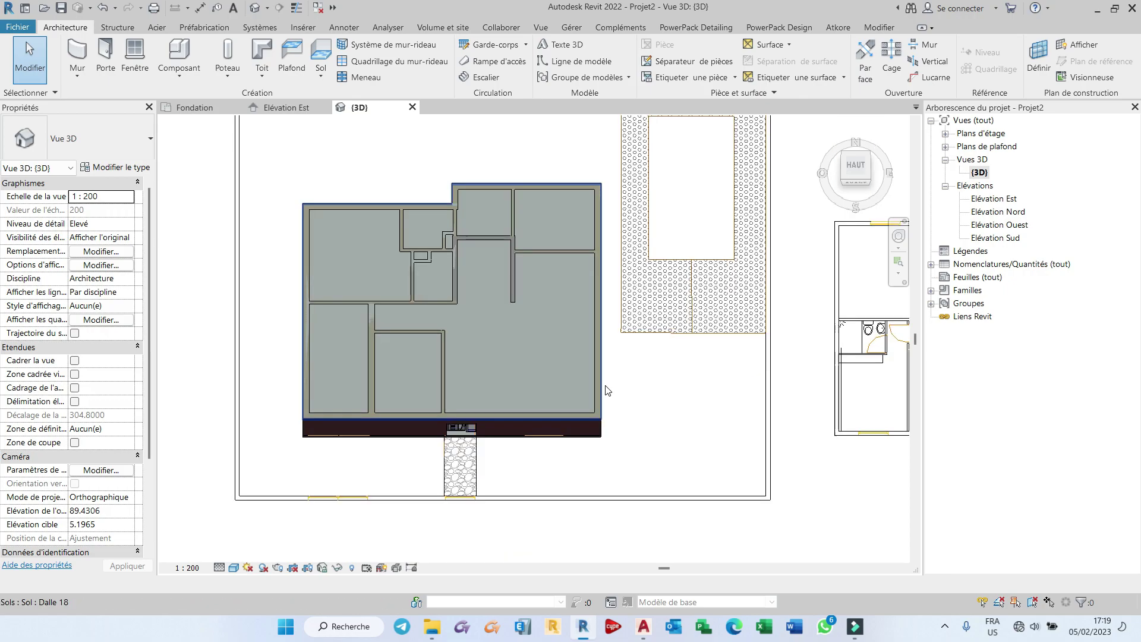
pyautogui.click(607, 386)
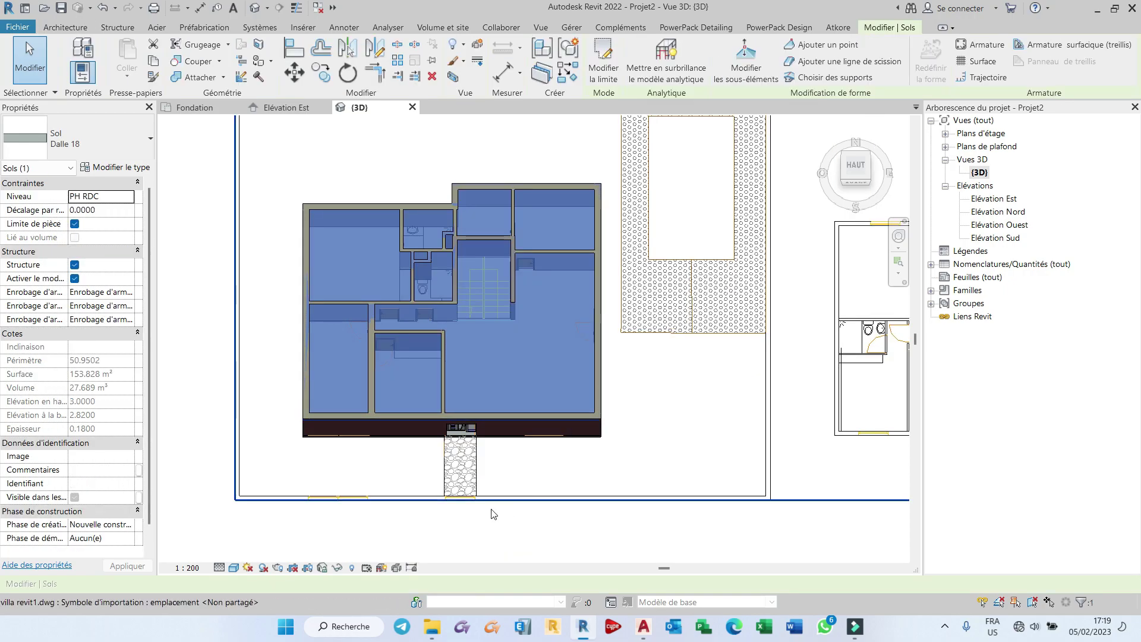
pyautogui.click(339, 567)
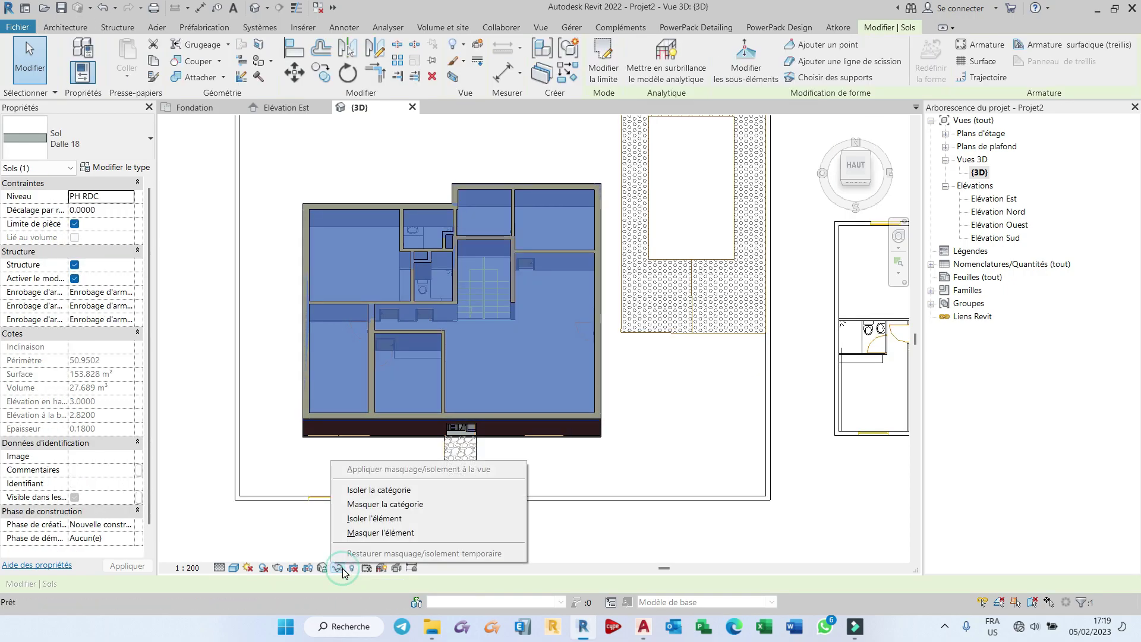
pyautogui.click(362, 532)
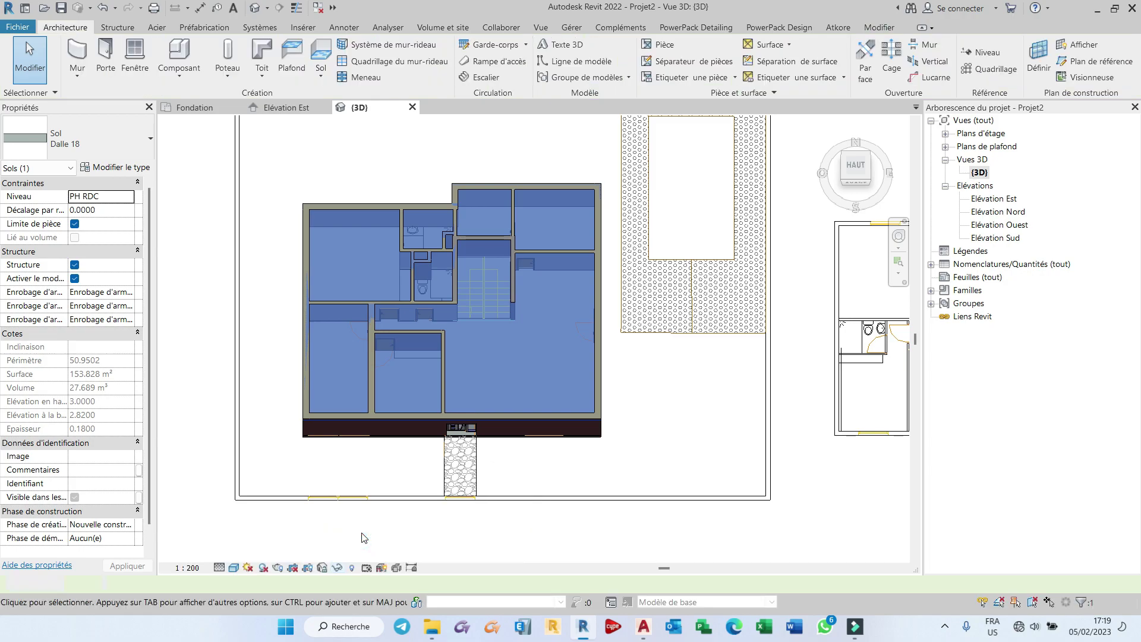
pyautogui.scroll(3, 378, 316)
pyautogui.scroll(-4, 378, 317)
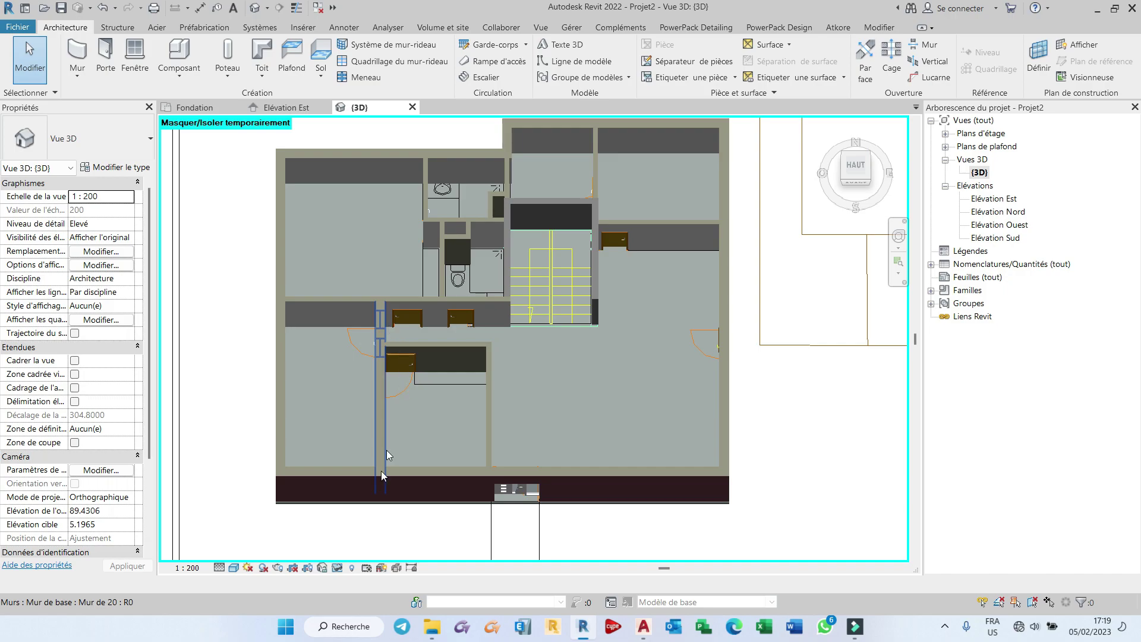
pyautogui.click(337, 568)
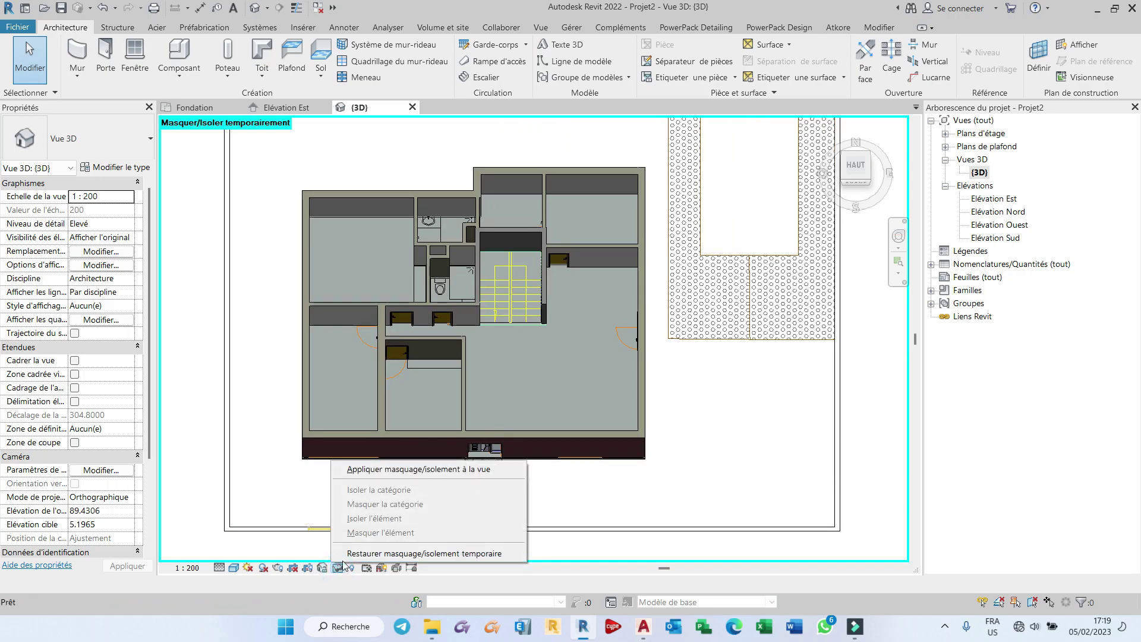
pyautogui.click(372, 553)
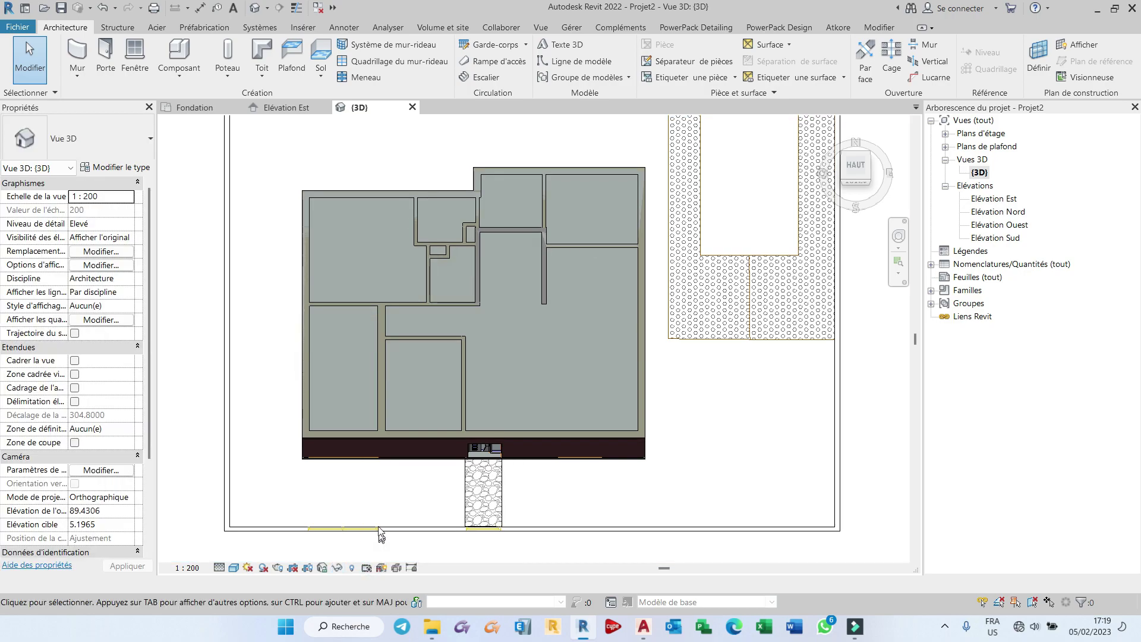
pyautogui.scroll(3, 533, 249)
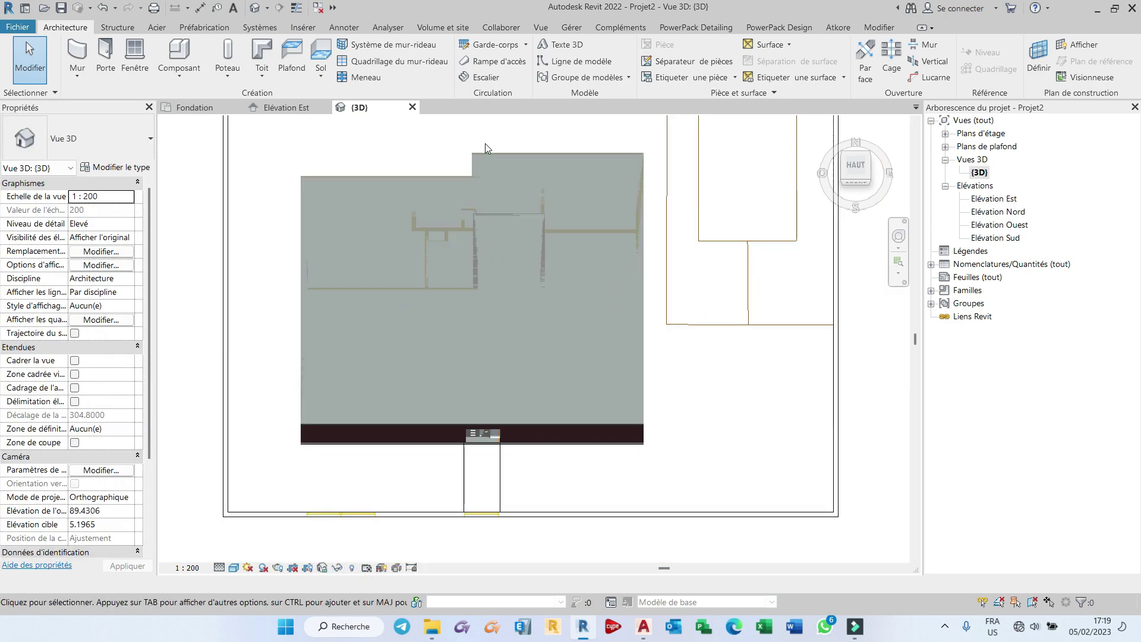
# Step: Check which window and component types are loaded in the project, working from the Fondation plan
pyautogui.click(195, 107)
pyautogui.click(134, 64)
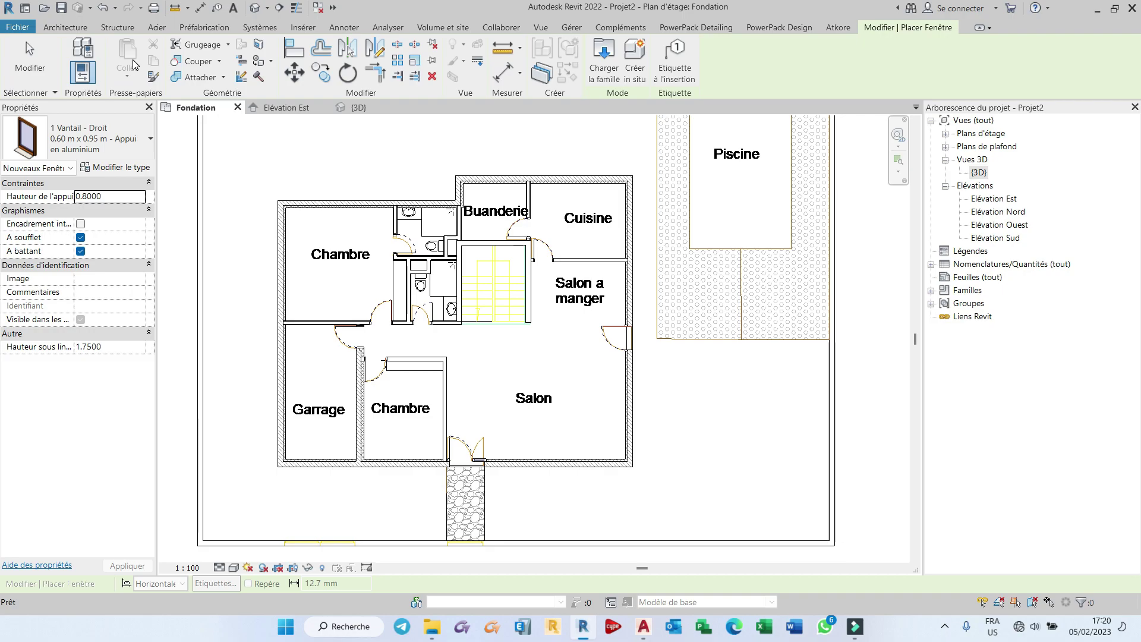
pyautogui.click(104, 138)
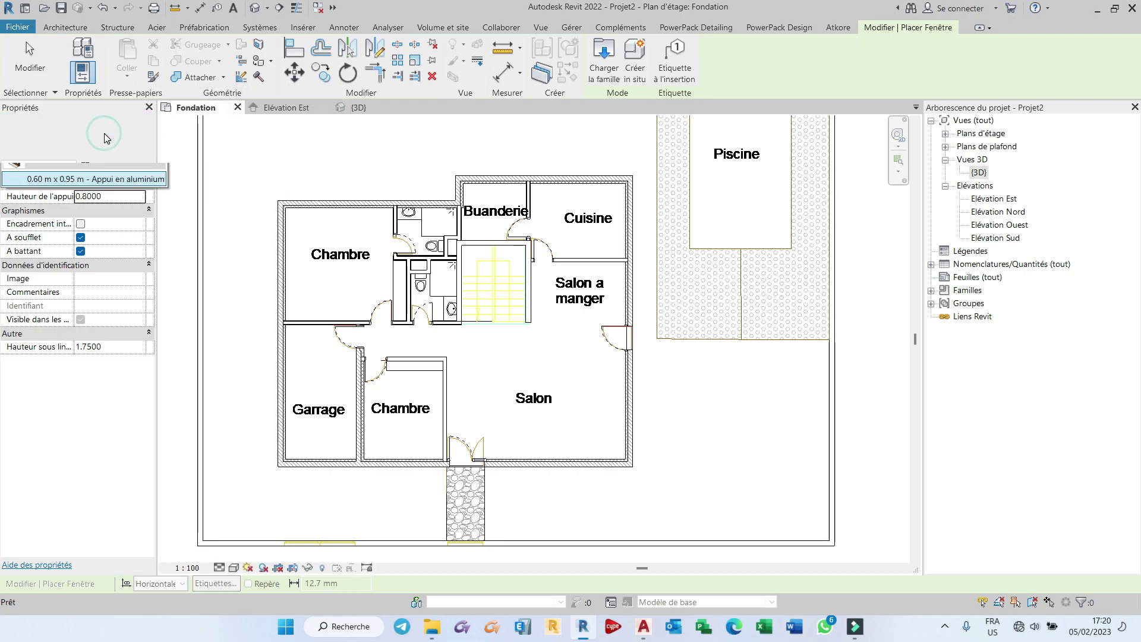
pyautogui.click(104, 137)
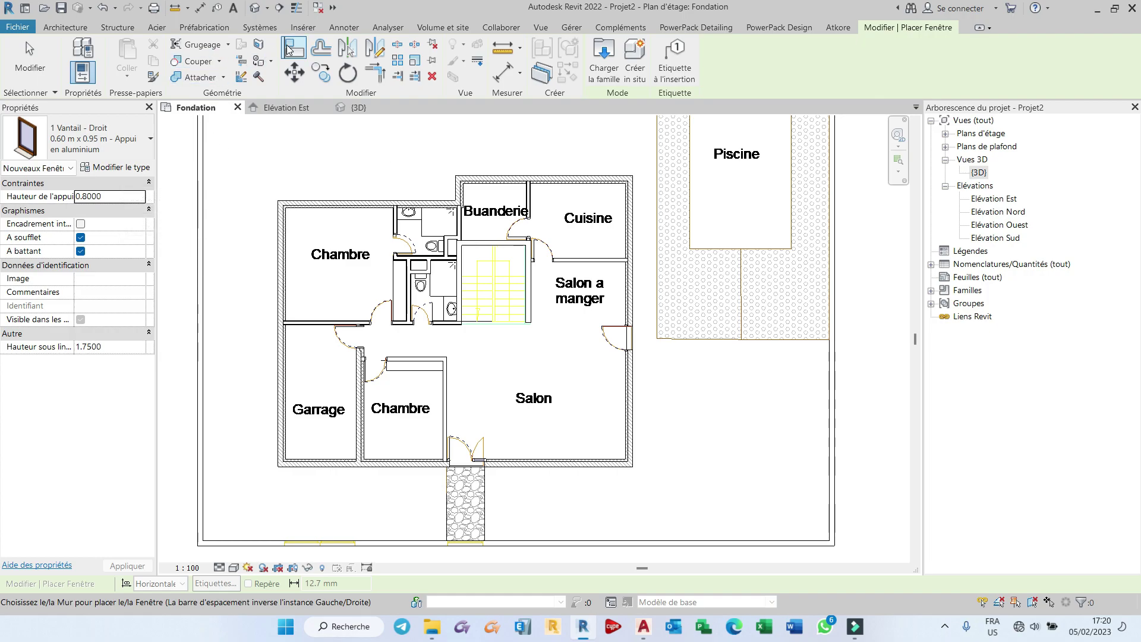
pyautogui.click(58, 28)
pyautogui.click(171, 57)
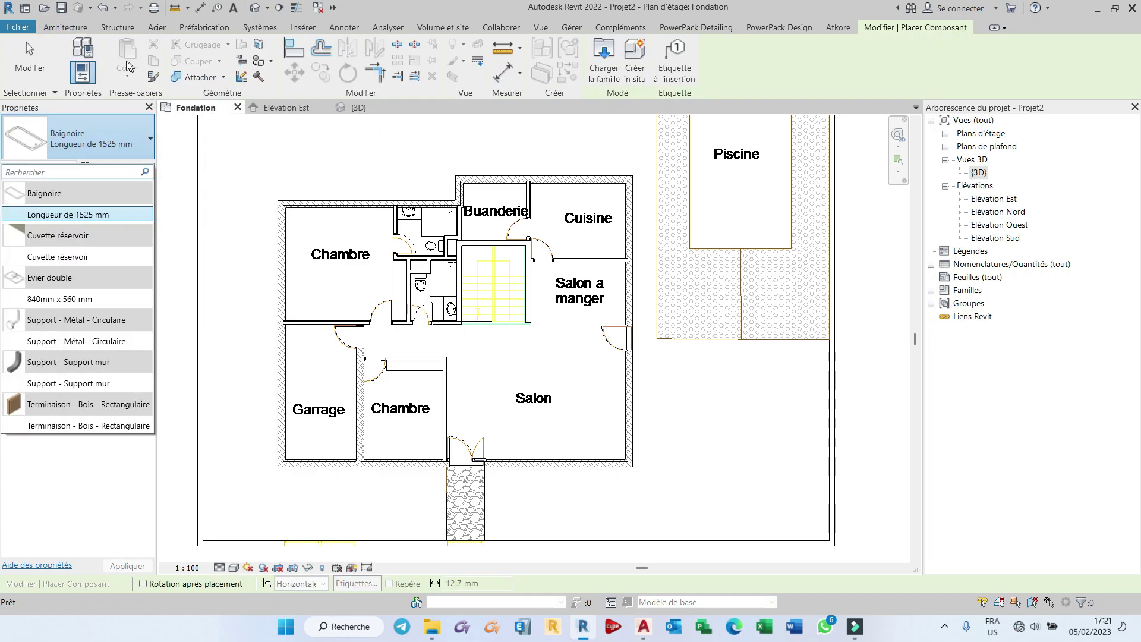
# Step: Restart the Window command and browse the family library to the Simples folder within Fenêtres
pyautogui.click(66, 27)
pyautogui.click(142, 59)
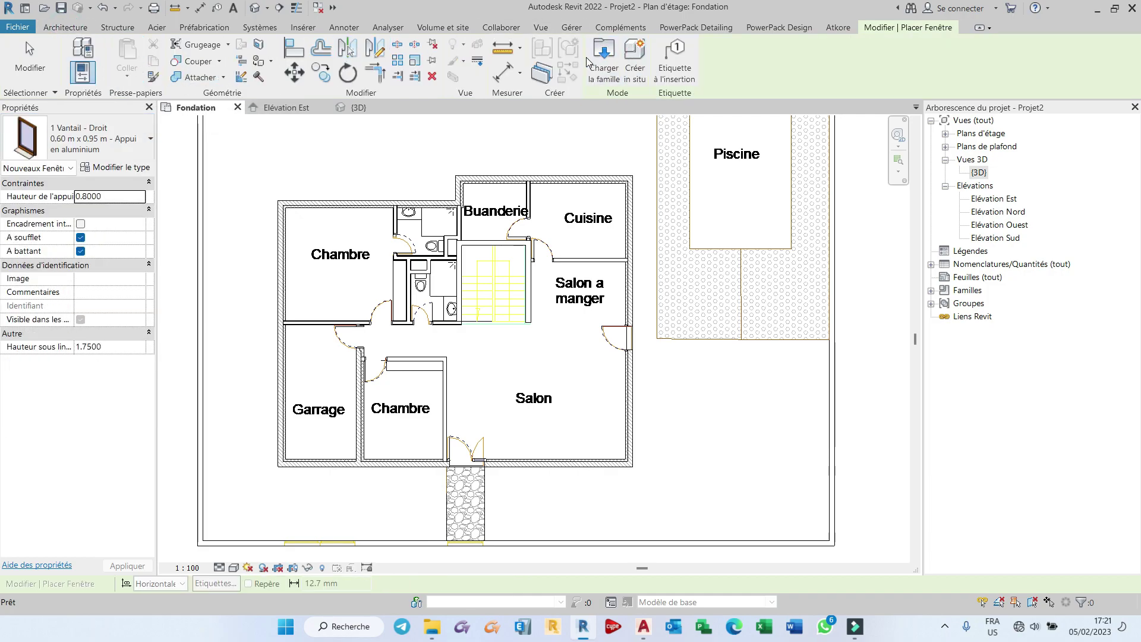
pyautogui.click(609, 59)
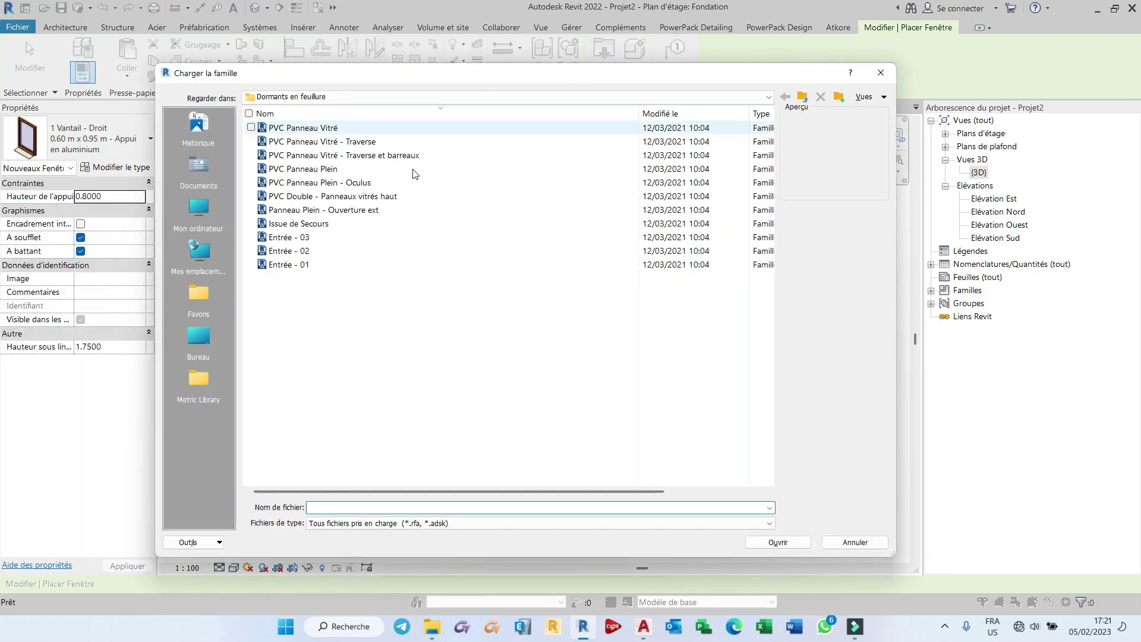
pyautogui.click(200, 381)
pyautogui.doubleClick(309, 362)
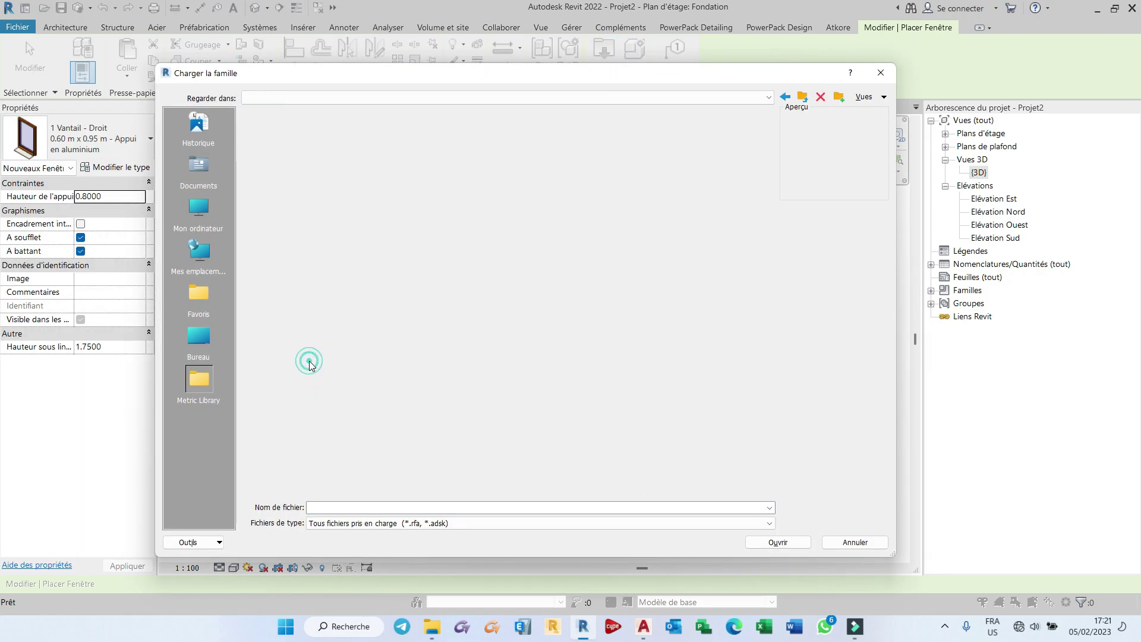
pyautogui.click(343, 129)
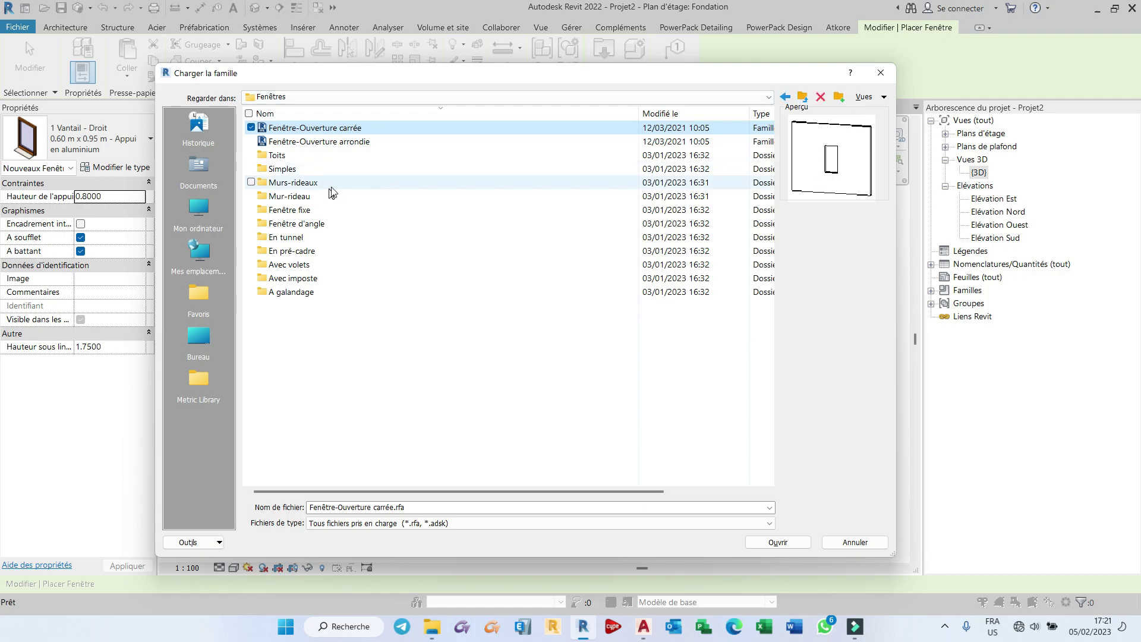
pyautogui.click(337, 142)
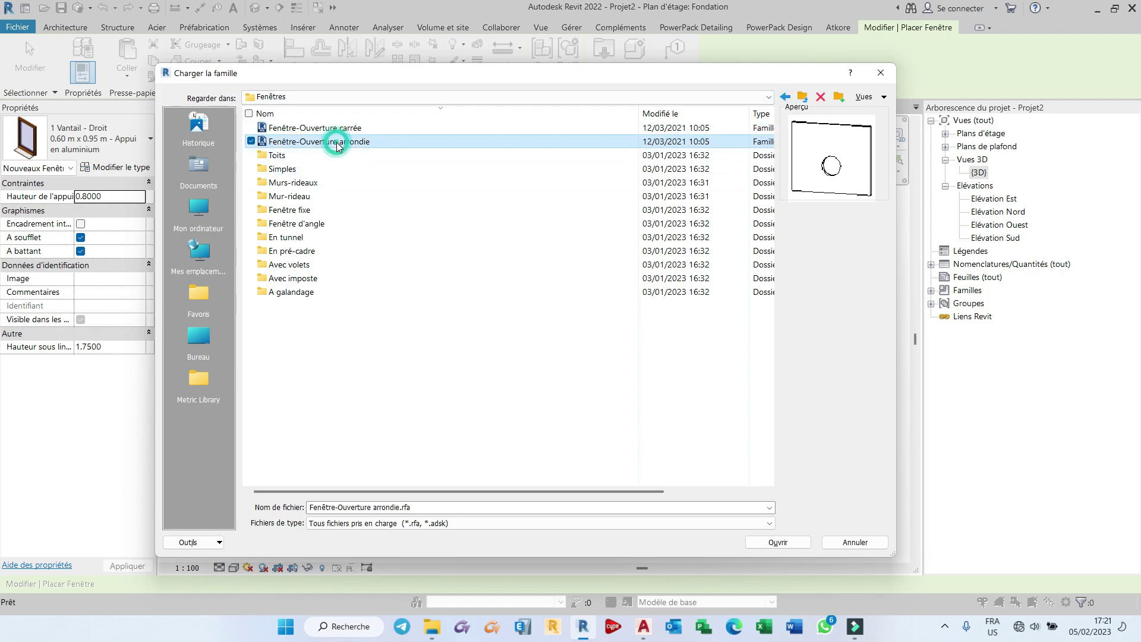
pyautogui.click(293, 169)
pyautogui.doubleClick(316, 171)
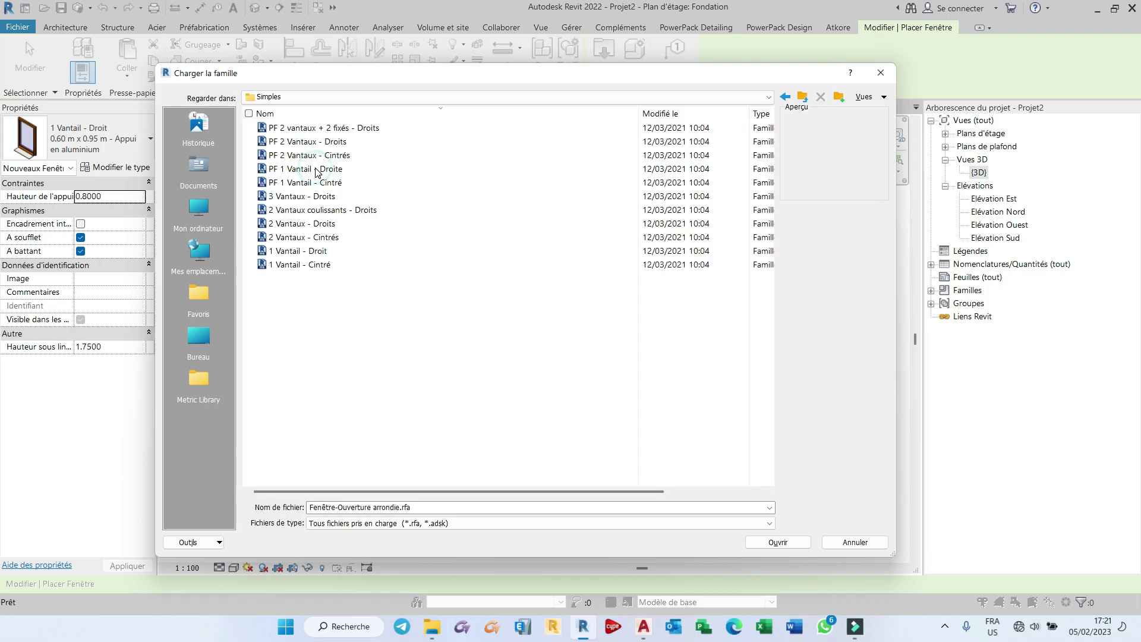
# Step: Preview the single, double, triple, sliding and arched window families in the Simples folder
pyautogui.click(348, 132)
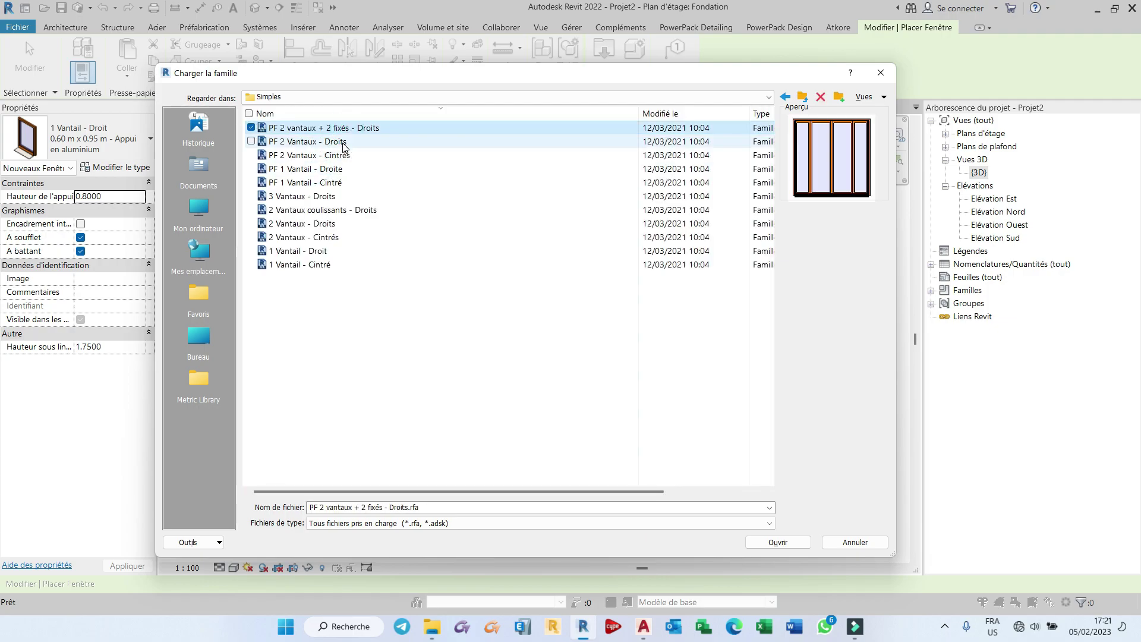
pyautogui.click(333, 142)
pyautogui.click(334, 156)
pyautogui.click(336, 170)
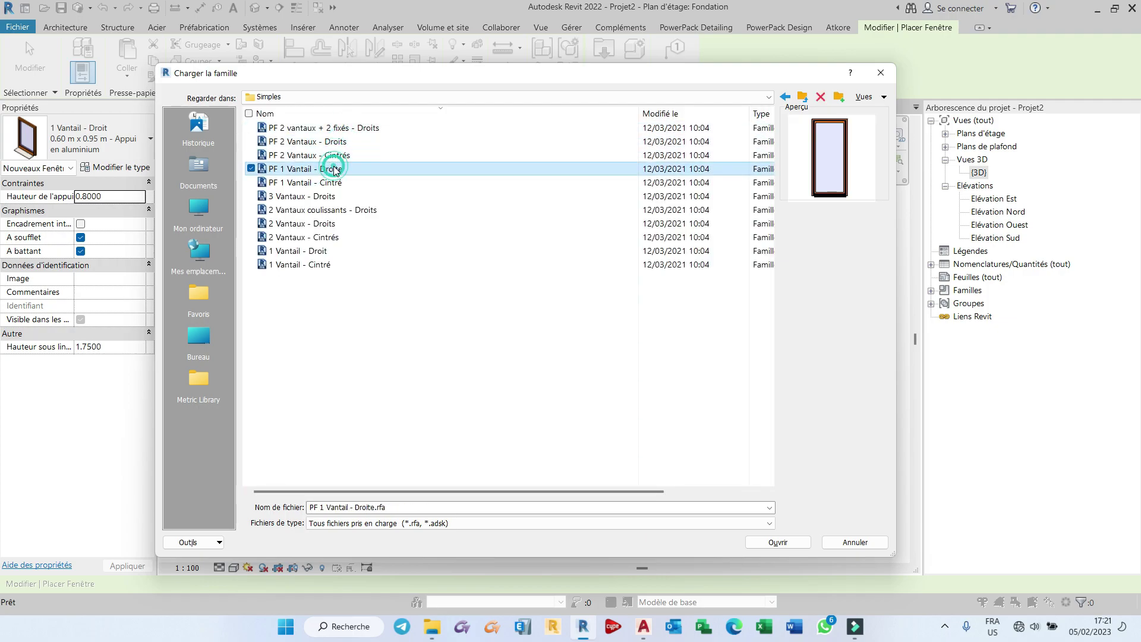
pyautogui.click(330, 183)
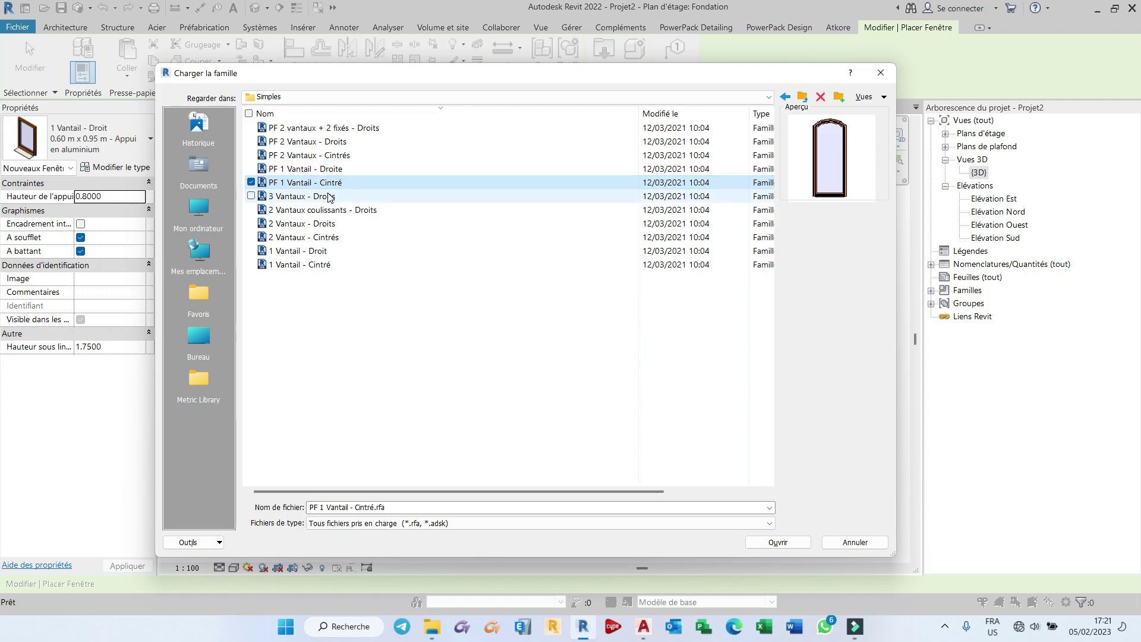
pyautogui.click(328, 197)
pyautogui.click(328, 211)
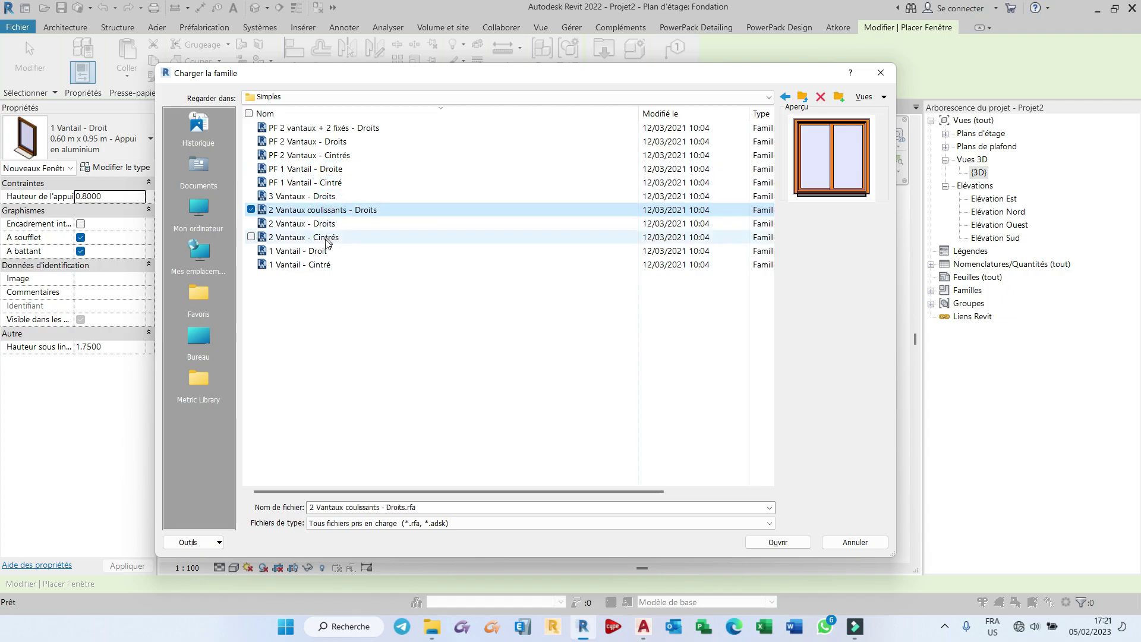
pyautogui.click(330, 224)
pyautogui.click(328, 238)
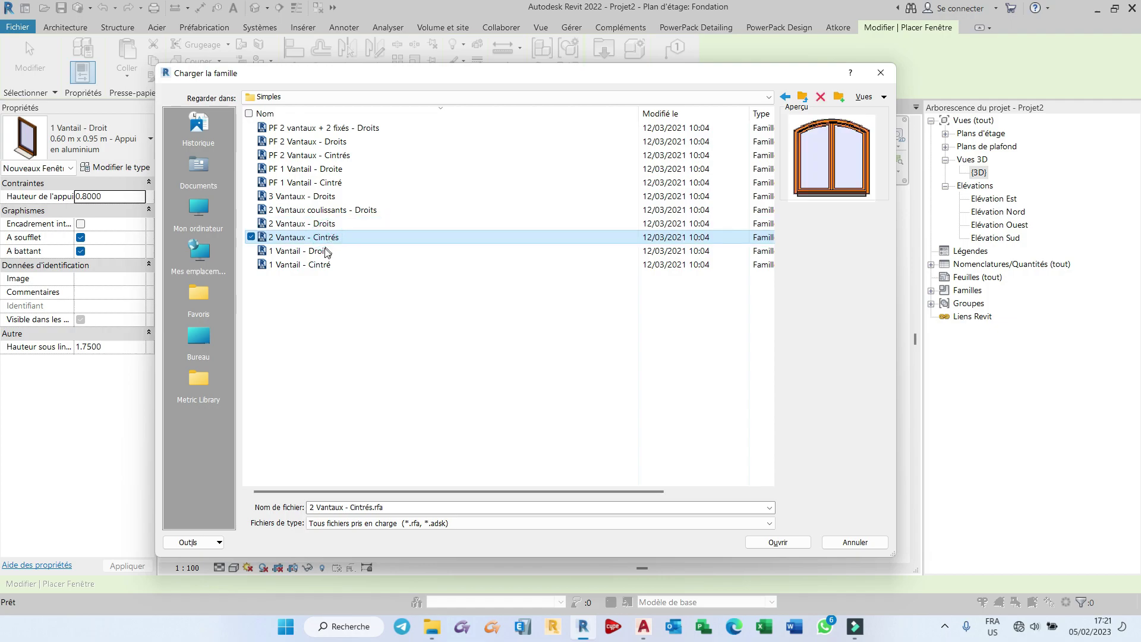
pyautogui.click(359, 210)
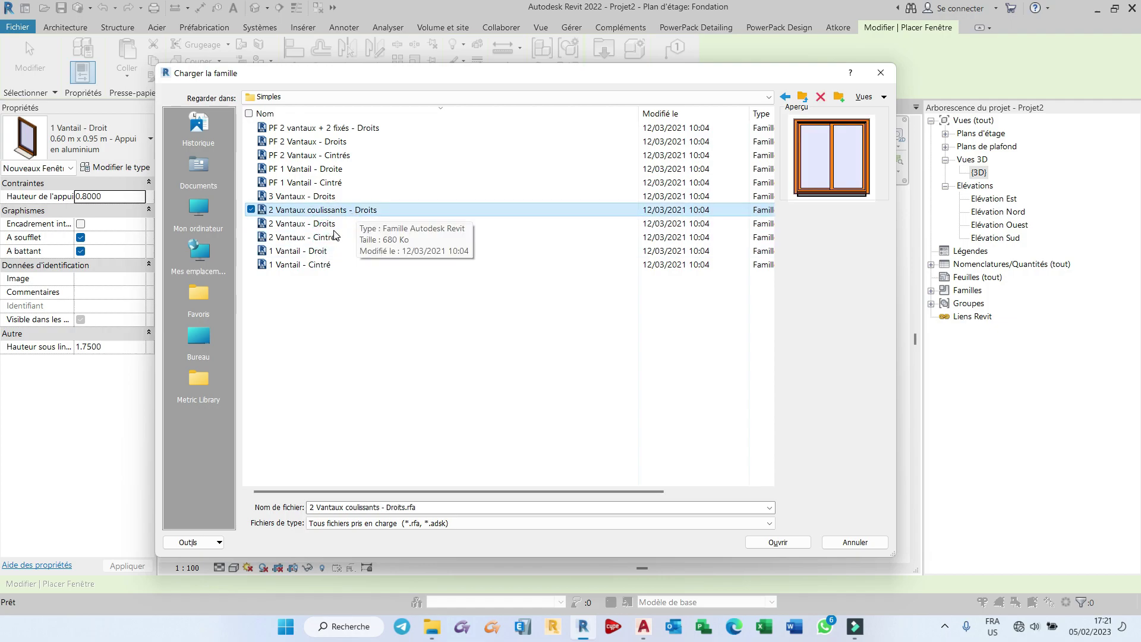
pyautogui.click(341, 224)
pyautogui.click(343, 236)
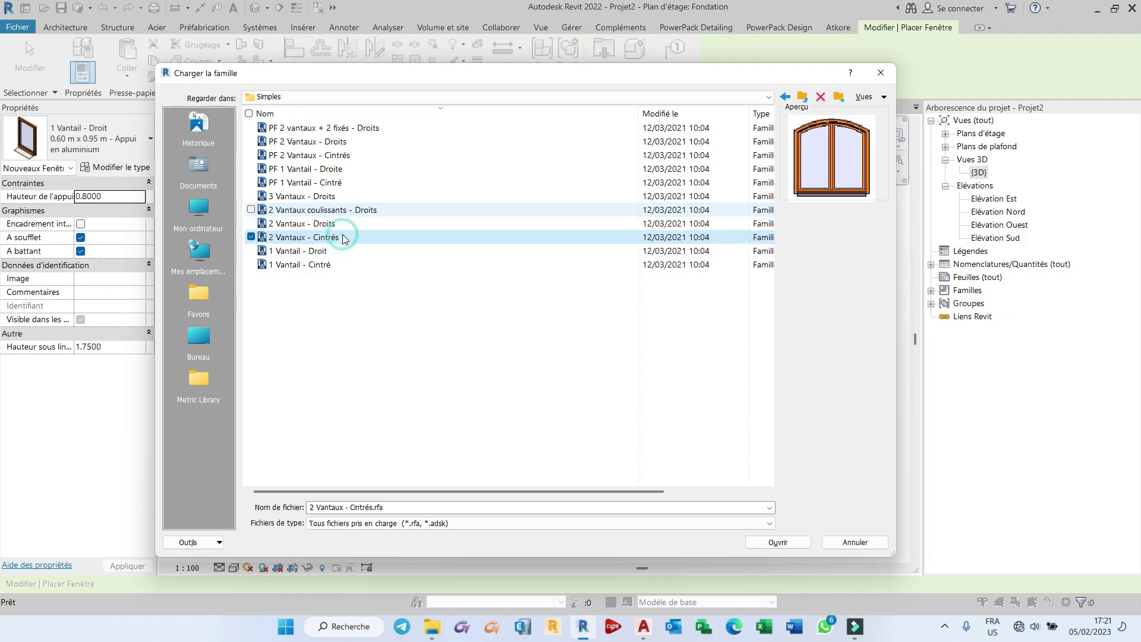
# Step: Load the 1 Vantail - Droit window family into the project
pyautogui.click(298, 251)
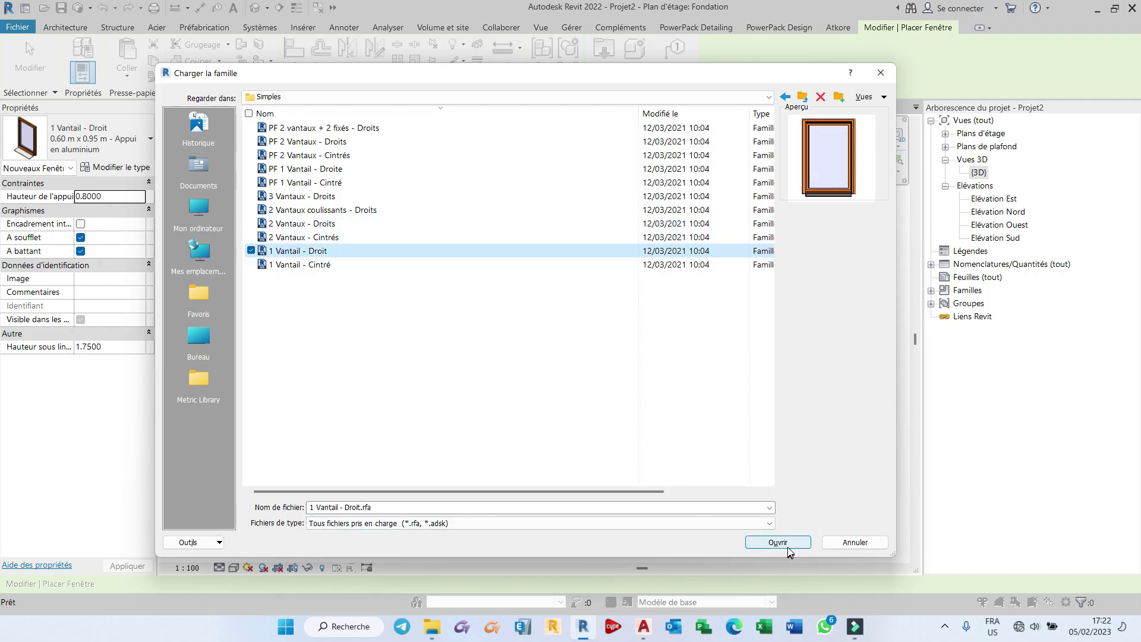
pyautogui.click(778, 542)
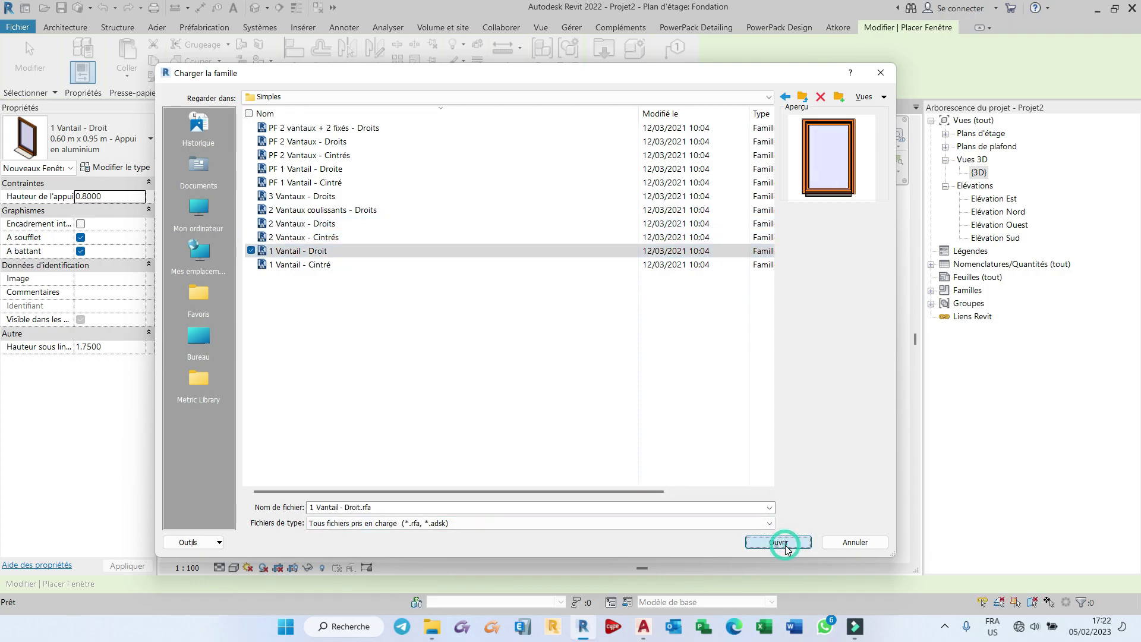
pyautogui.press('Return')
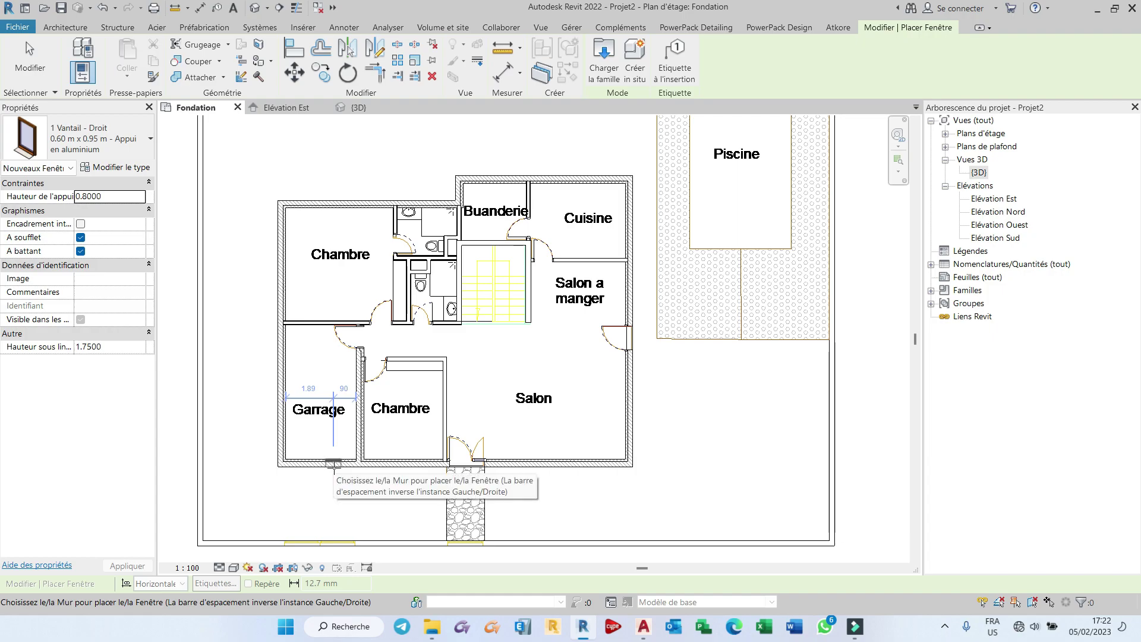
# Step: Place 1 Vantail - Droit windows of 0.60 m x 0.95 m in the exterior walls of both Chambres, the Cuisine and the Buanderie
pyautogui.click(400, 463)
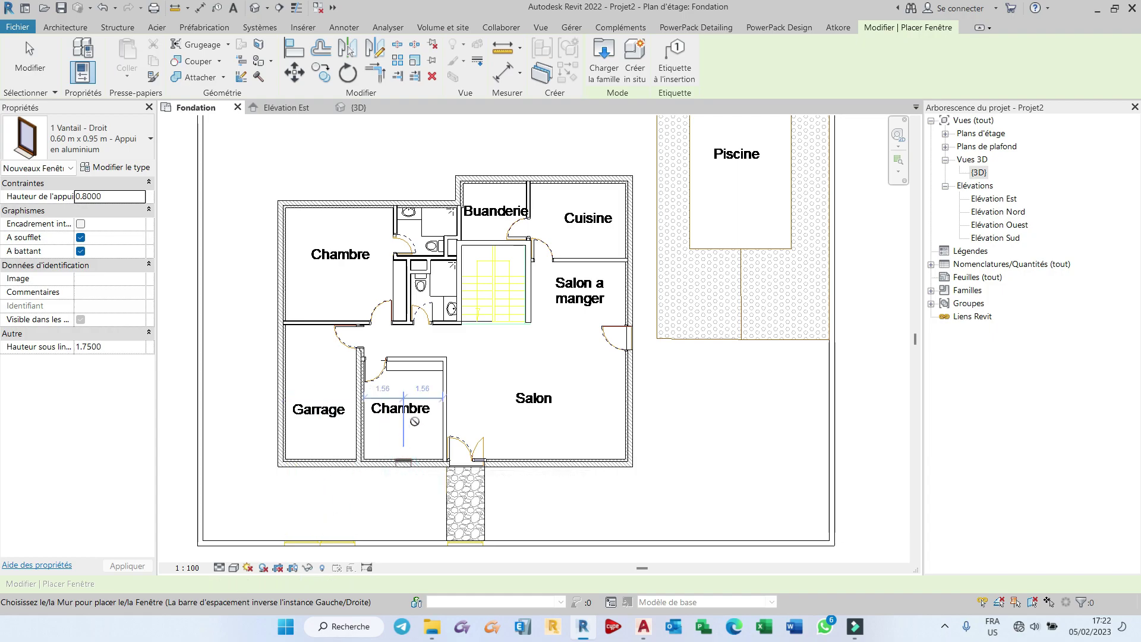
pyautogui.click(340, 200)
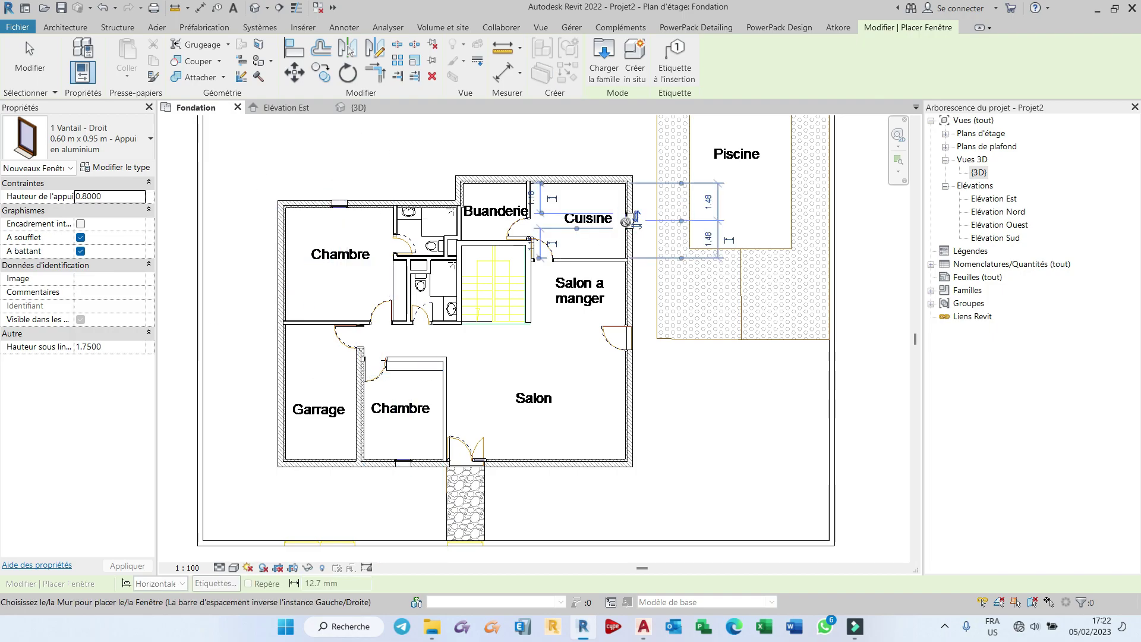
pyautogui.click(493, 173)
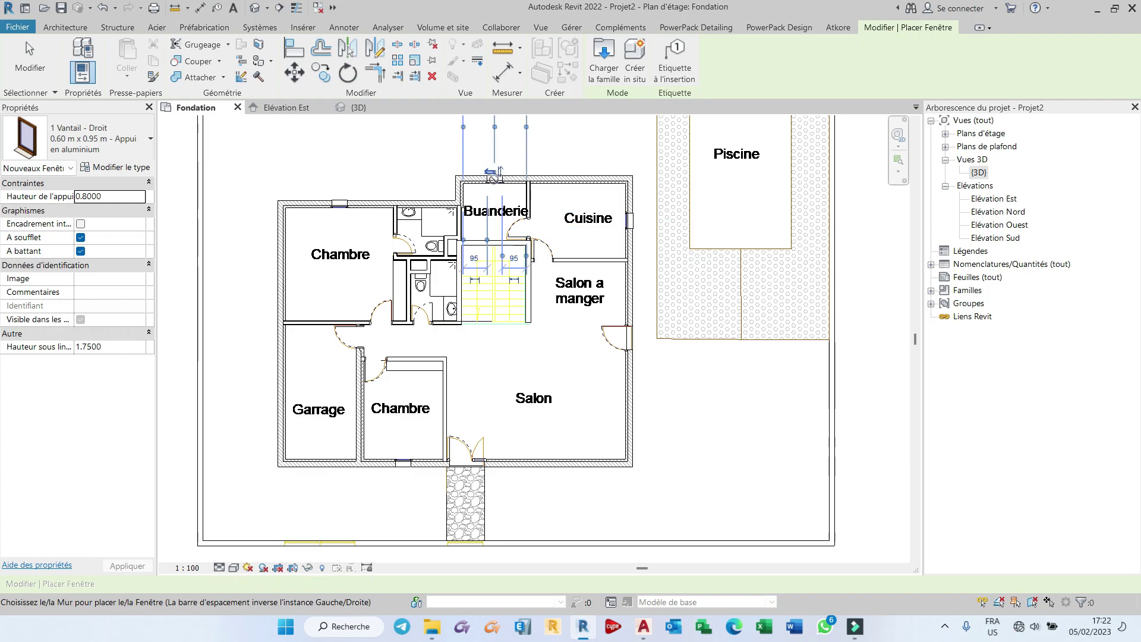
# Step: Inspect the placed windows in the 3D view from the front, side and rear façades
pyautogui.click(366, 110)
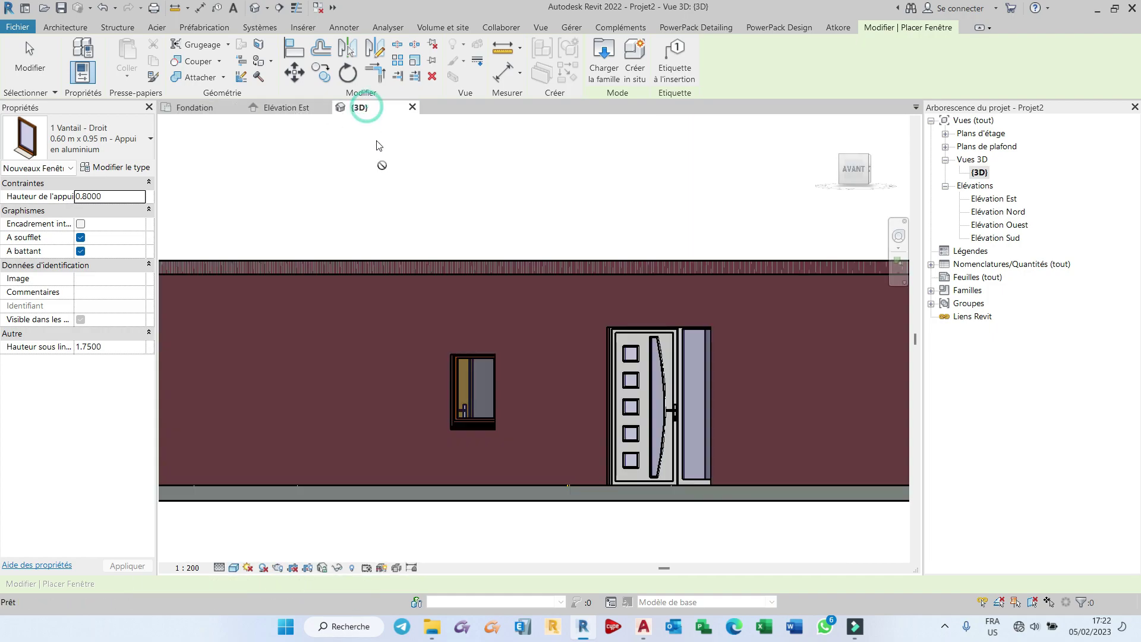
pyautogui.click(872, 214)
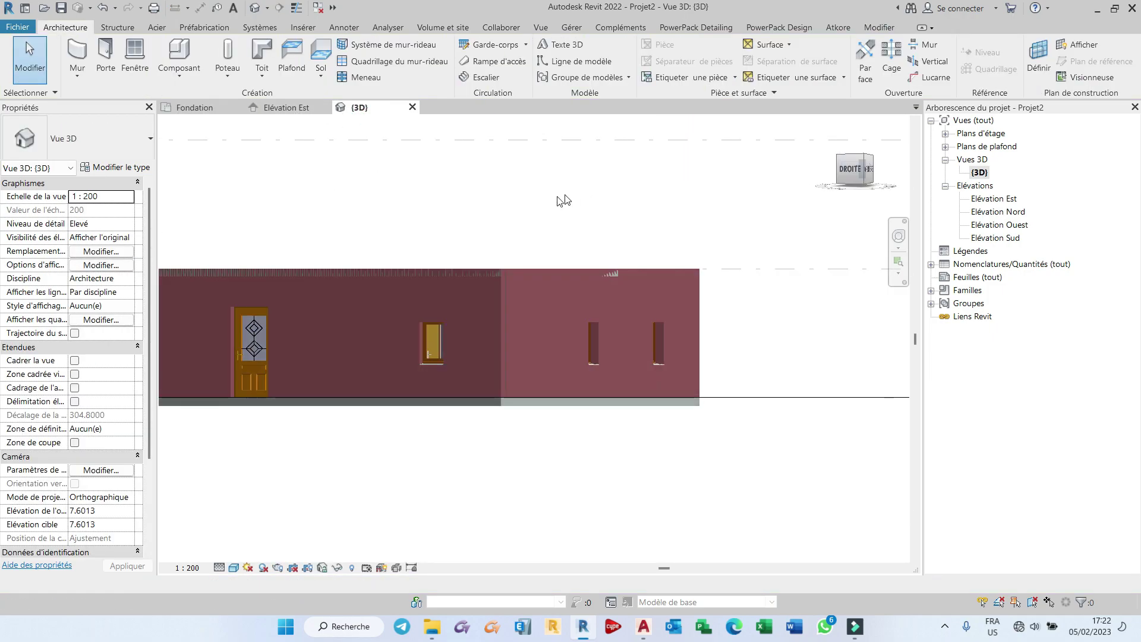
pyautogui.moveTo(861, 172); pyautogui.dragTo(656, 182)
pyautogui.click(856, 171)
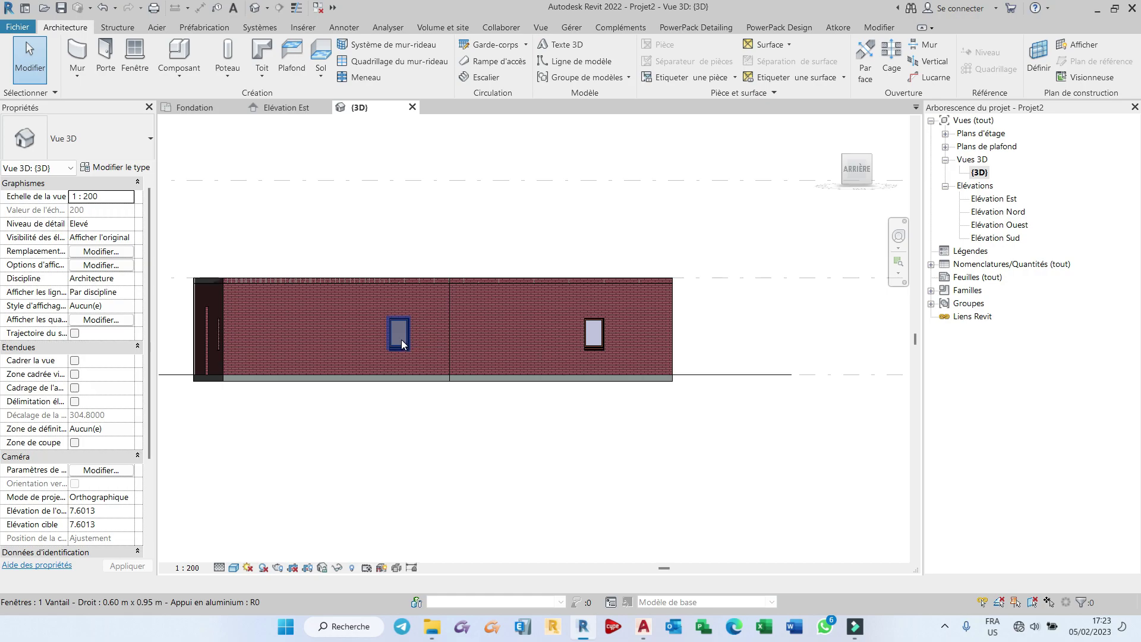
# Step: Place 2 Vantaux coulissants - Droits 1.20m x 1.25m windows in the Salon and Salon a manger, and switch the Chambre and Cuisine windows to that type
pyautogui.click(194, 107)
pyautogui.click(135, 59)
pyautogui.click(74, 136)
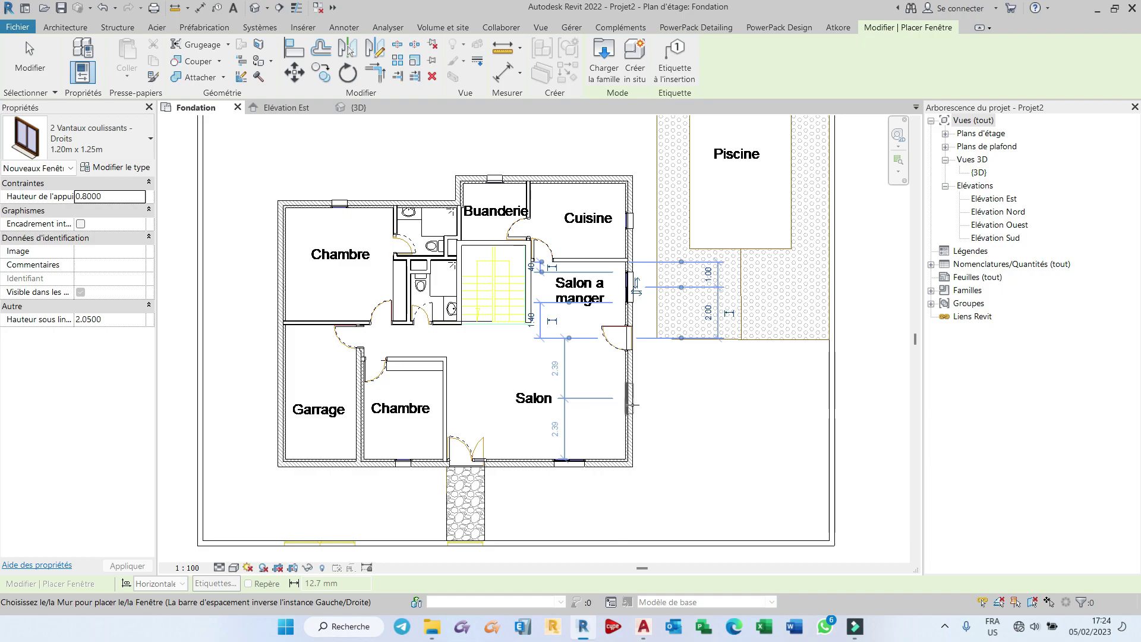
pyautogui.press('Escape')
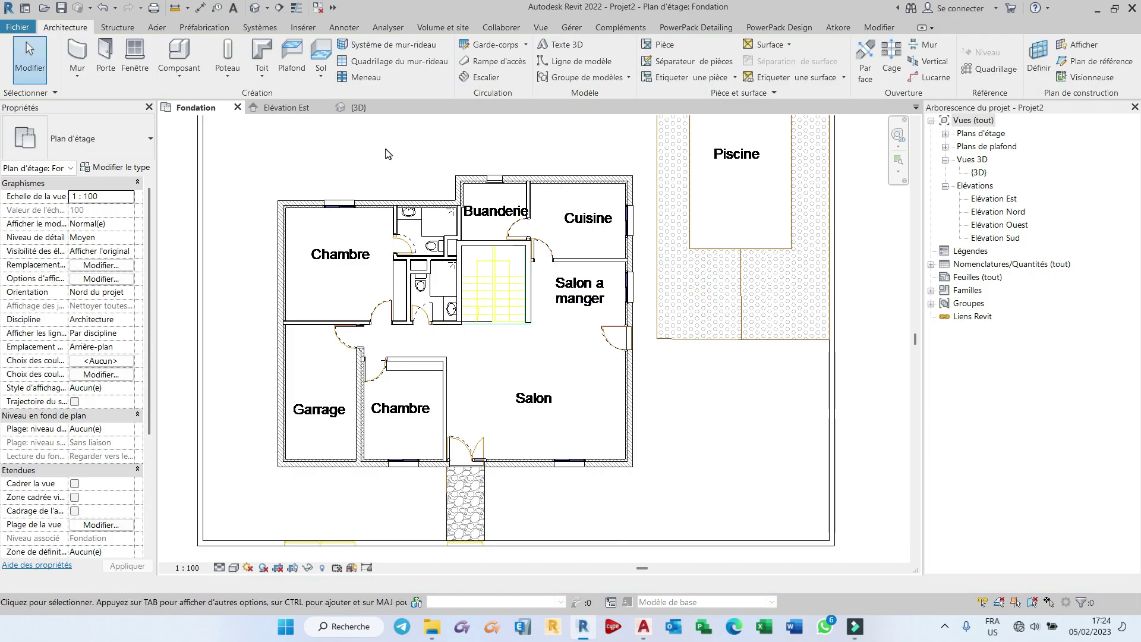
# Step: Inspect the sliding windows on the front and side façades in the 3D view and return to the Fondation plan
pyautogui.click(368, 112)
pyautogui.scroll(2, 392, 328)
pyautogui.moveTo(856, 172); pyautogui.dragTo(551, 186)
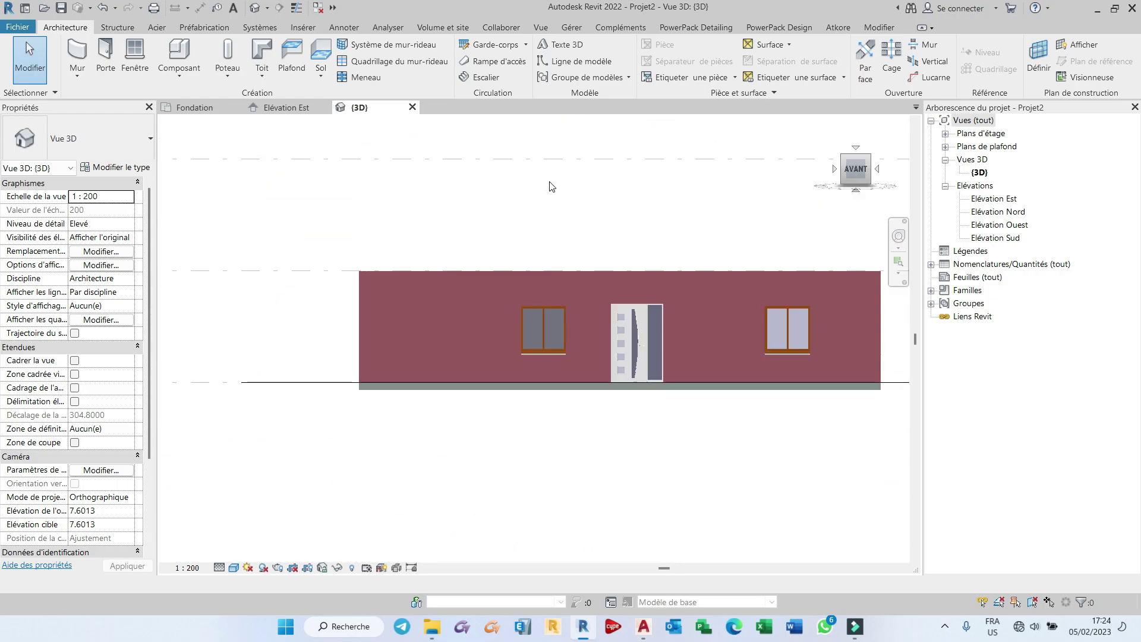
pyautogui.keyDown('shift'); pyautogui.moveTo(514, 199); pyautogui.dragTo(410, 214, button='middle'); pyautogui.keyUp('shift')
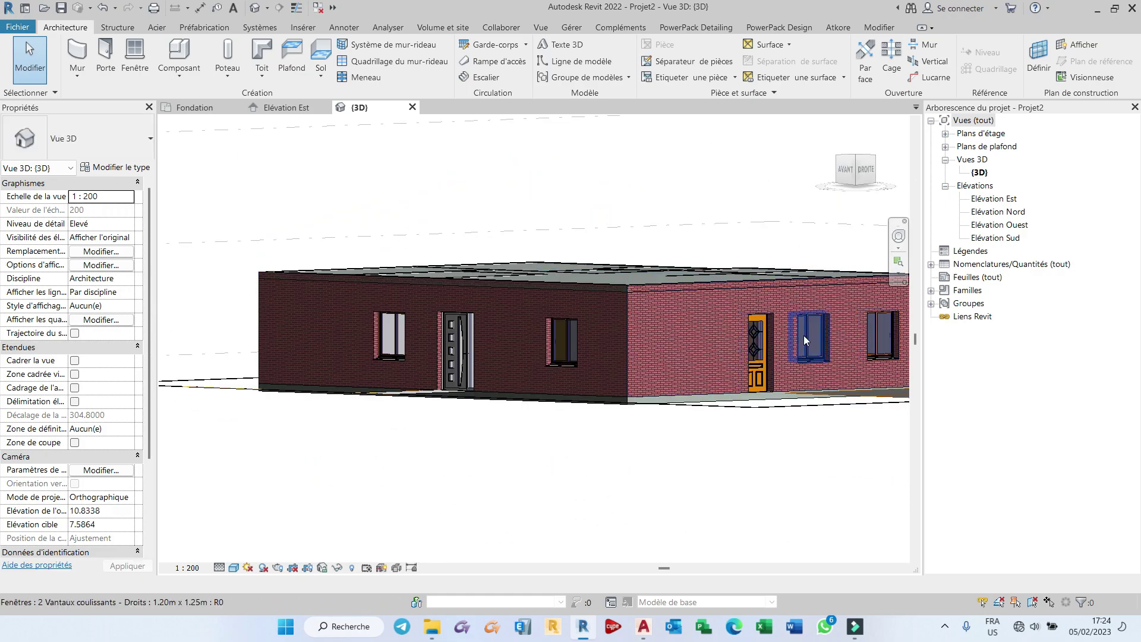
pyautogui.scroll(-2, 115, 257)
pyautogui.click(196, 108)
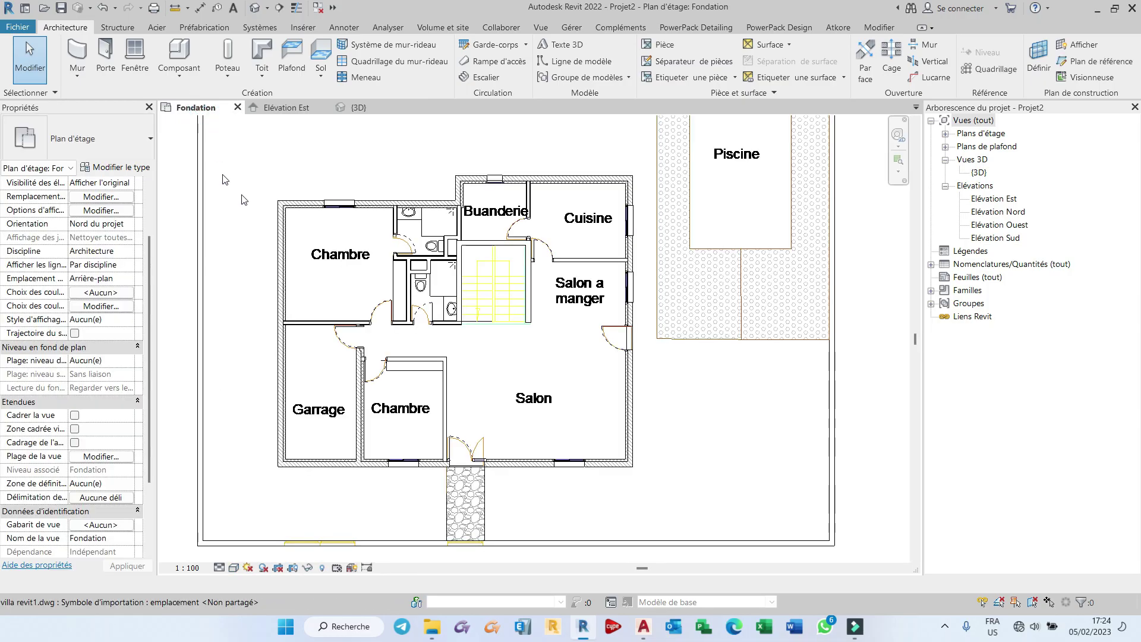